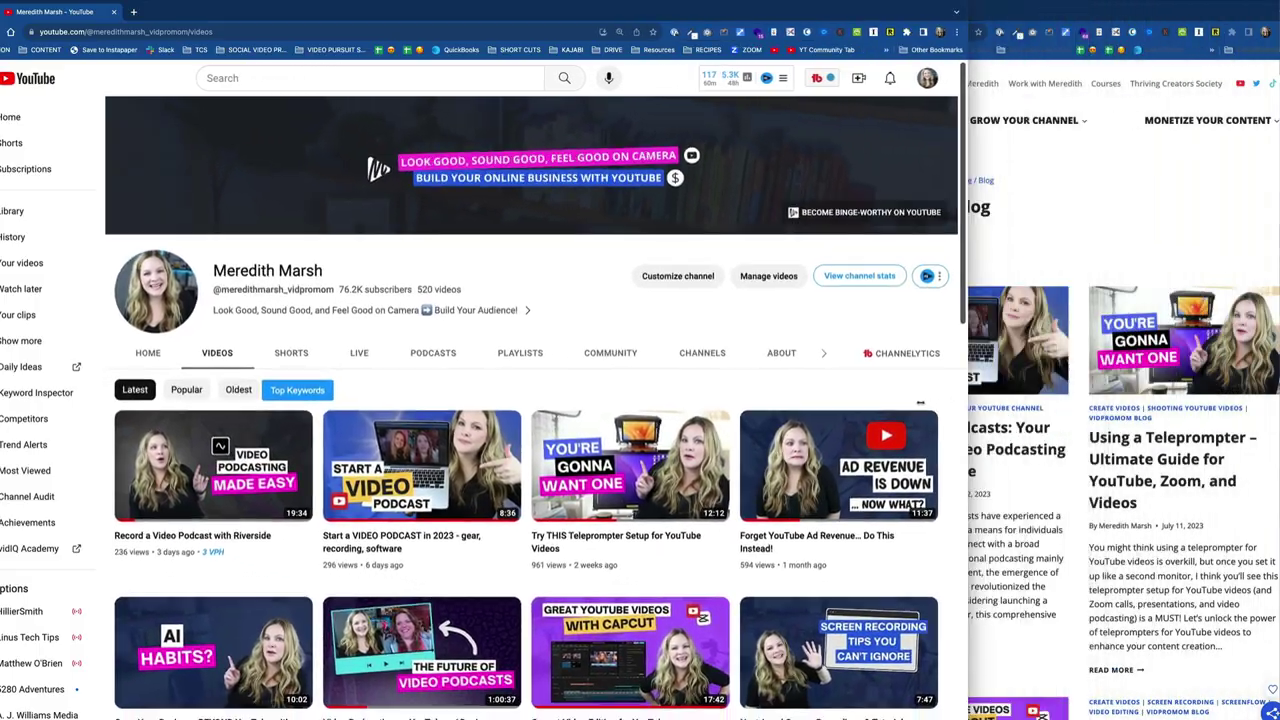
Narrow the YouTube window and scroll down the VidProMom blog list beside it.
{"action": "left_click_drag", "start_coordinate": [920, 402], "coordinate": [650, 413]}
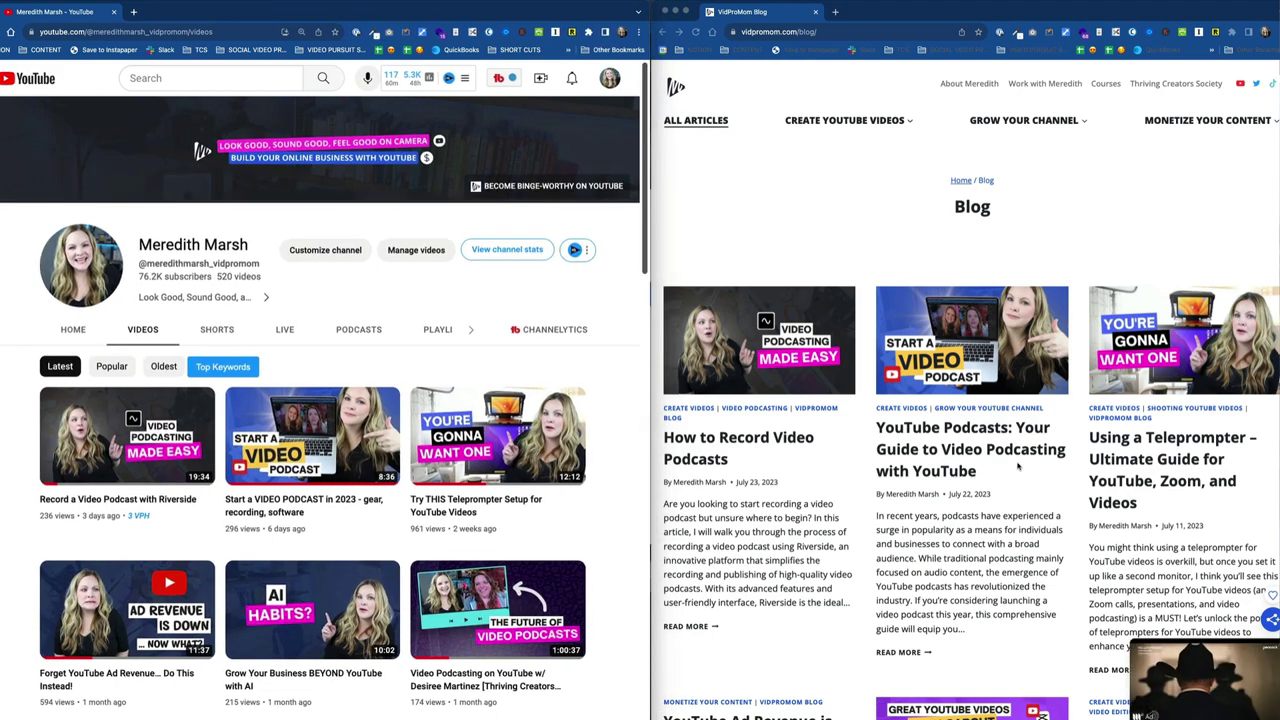
{"action": "scroll", "coordinate": [1017, 465], "scroll_direction": "down", "scroll_amount": 2}
{"action": "scroll", "coordinate": [1018, 465], "scroll_direction": "down", "scroll_amount": 10}
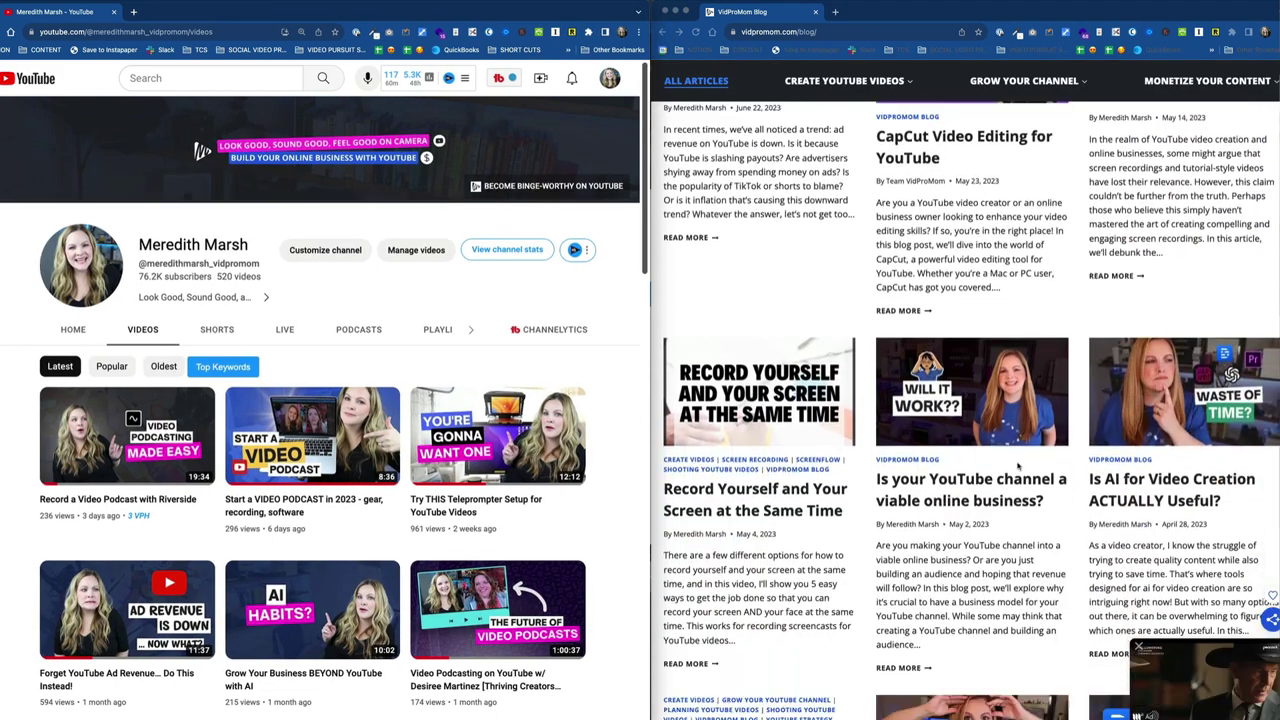
{"action": "scroll", "coordinate": [1018, 465], "scroll_direction": "down", "scroll_amount": 10}
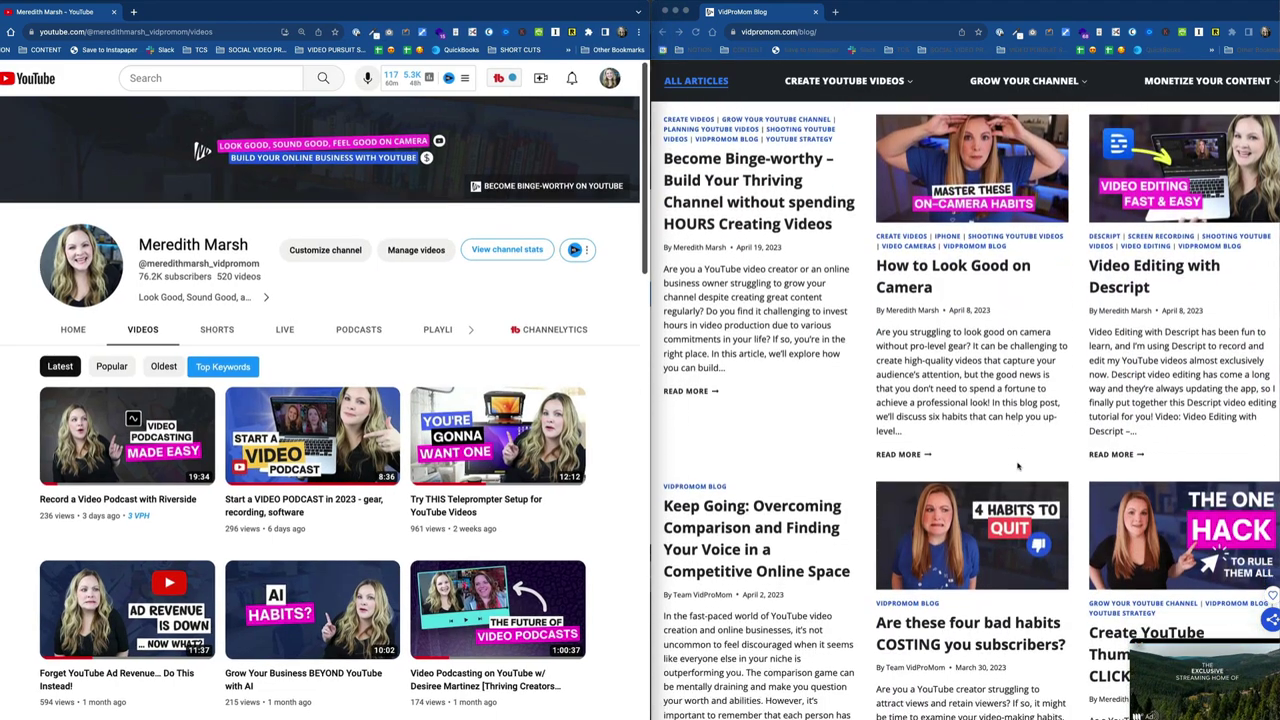
{"action": "scroll", "coordinate": [1017, 466], "scroll_direction": "down", "scroll_amount": 8}
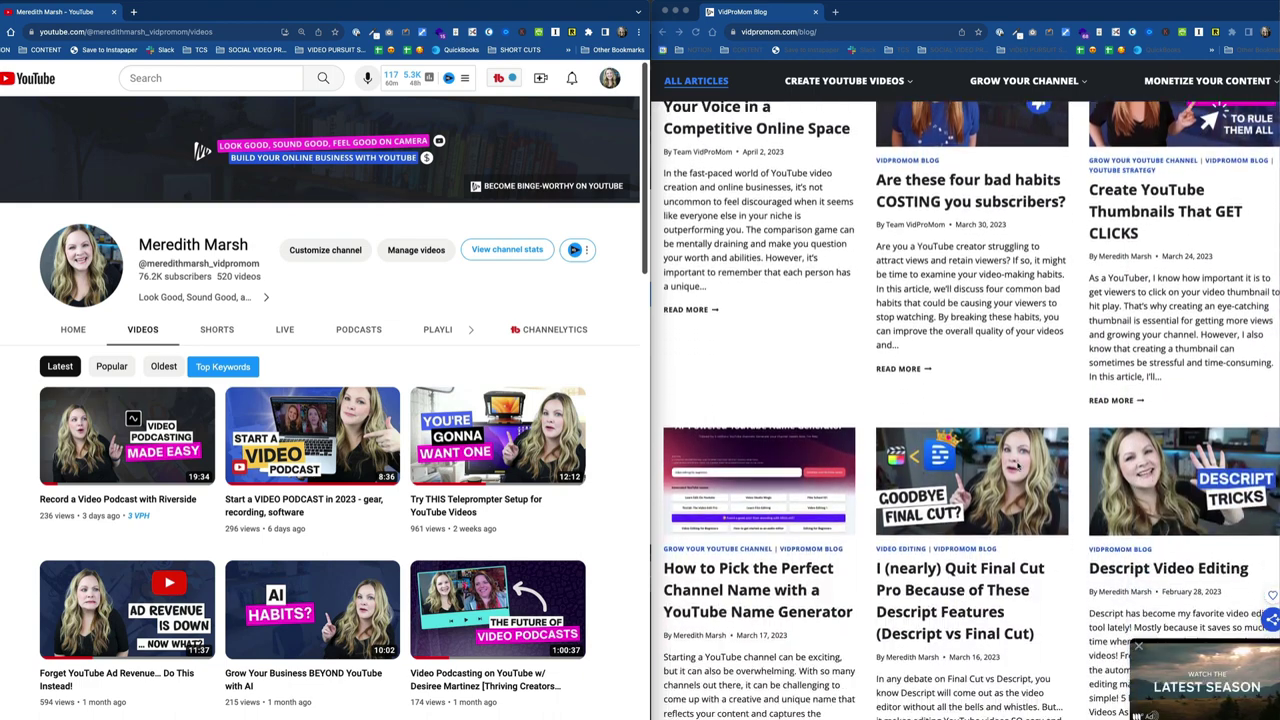
Open the Descript Video Editing article and scroll through it.
{"action": "left_click", "coordinate": [1133, 418]}
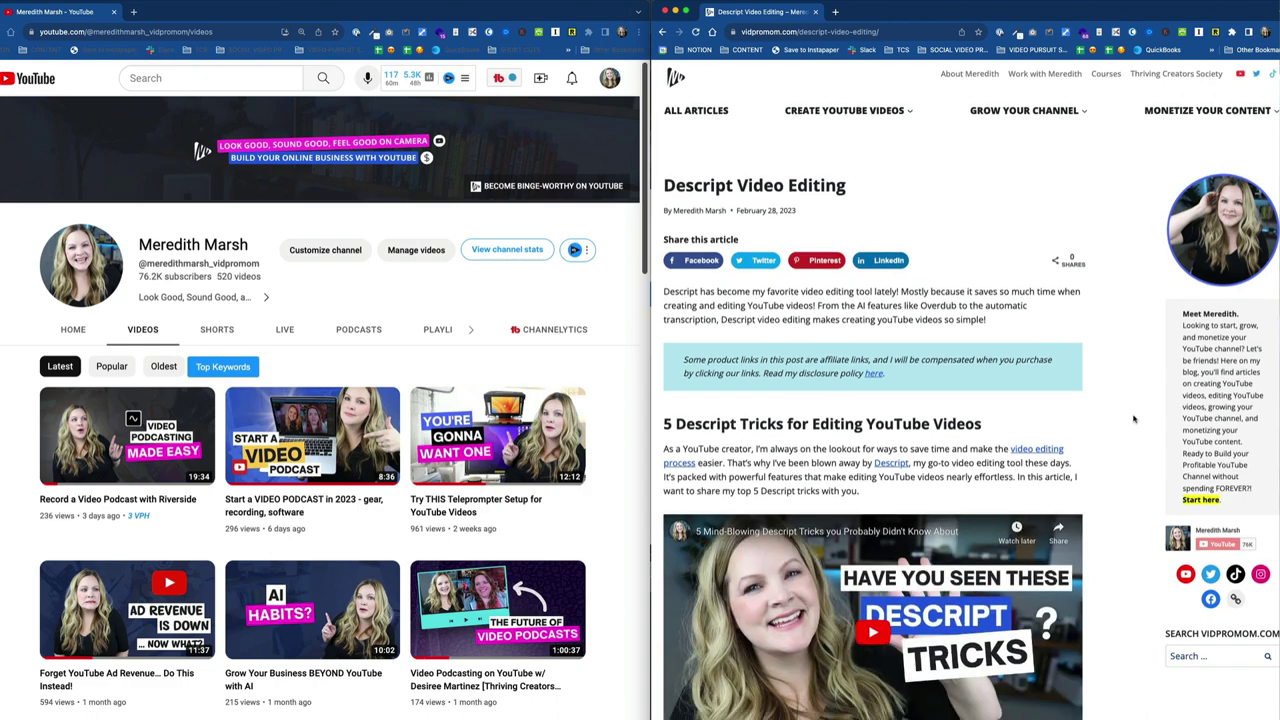
{"action": "scroll", "coordinate": [1134, 419], "scroll_direction": "down", "scroll_amount": 3}
{"action": "scroll", "coordinate": [1134, 419], "scroll_direction": "down", "scroll_amount": 10}
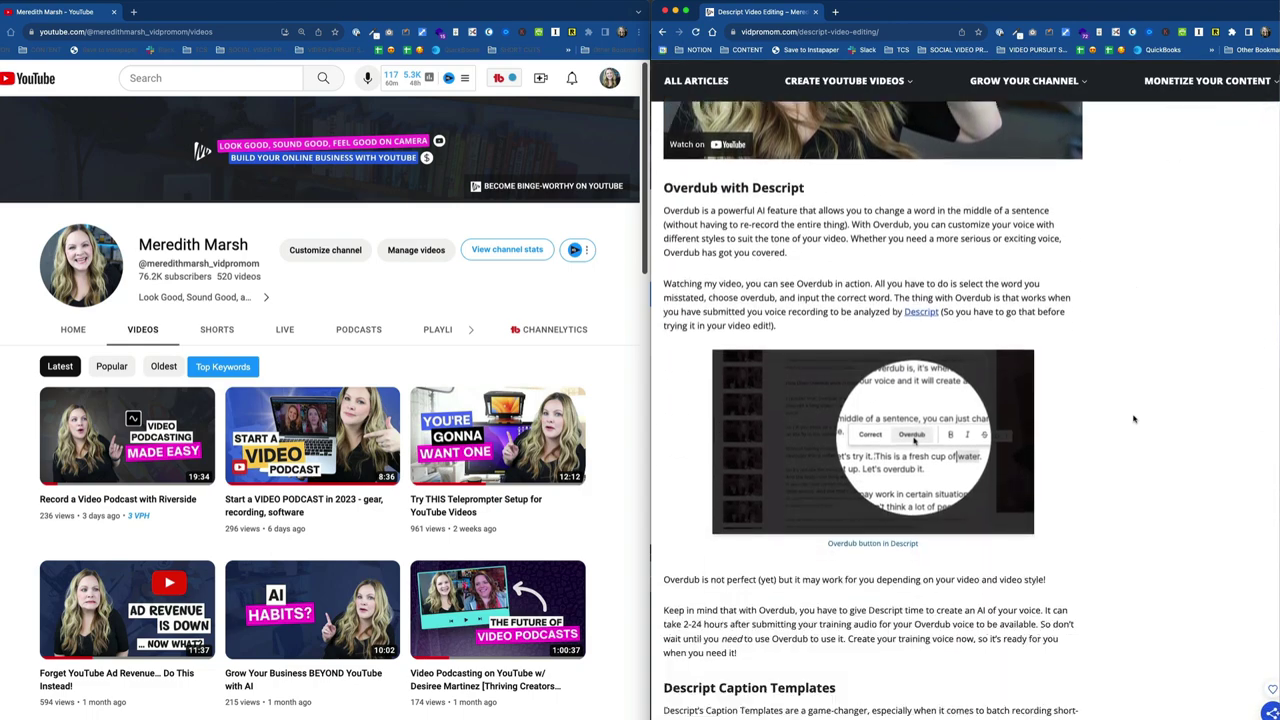
{"action": "scroll", "coordinate": [1134, 419], "scroll_direction": "down", "scroll_amount": 8}
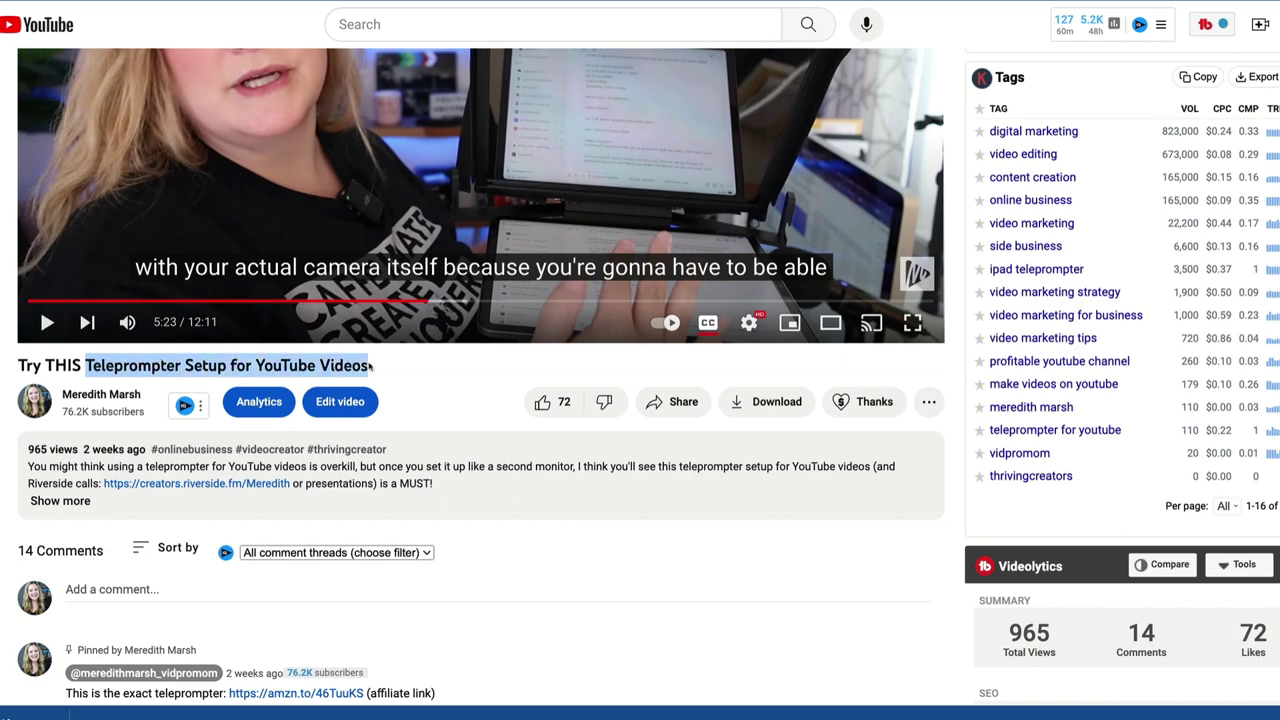
{"action": "scroll", "coordinate": [370, 367], "scroll_direction": "down", "scroll_amount": 1}
Expand the teleprompter video's description and select the phrase 'teleprompter for YouTube videos'.
{"action": "left_click", "coordinate": [72, 408]}
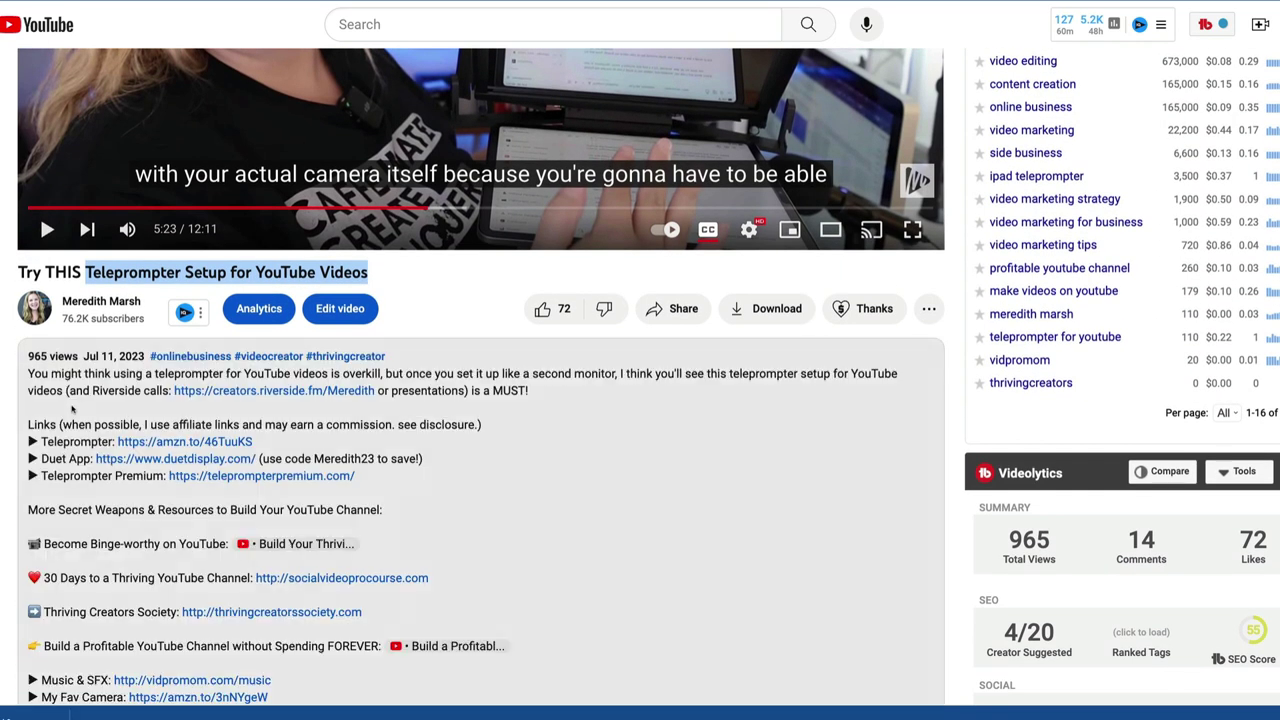
{"action": "left_click_drag", "start_coordinate": [155, 373], "coordinate": [328, 373]}
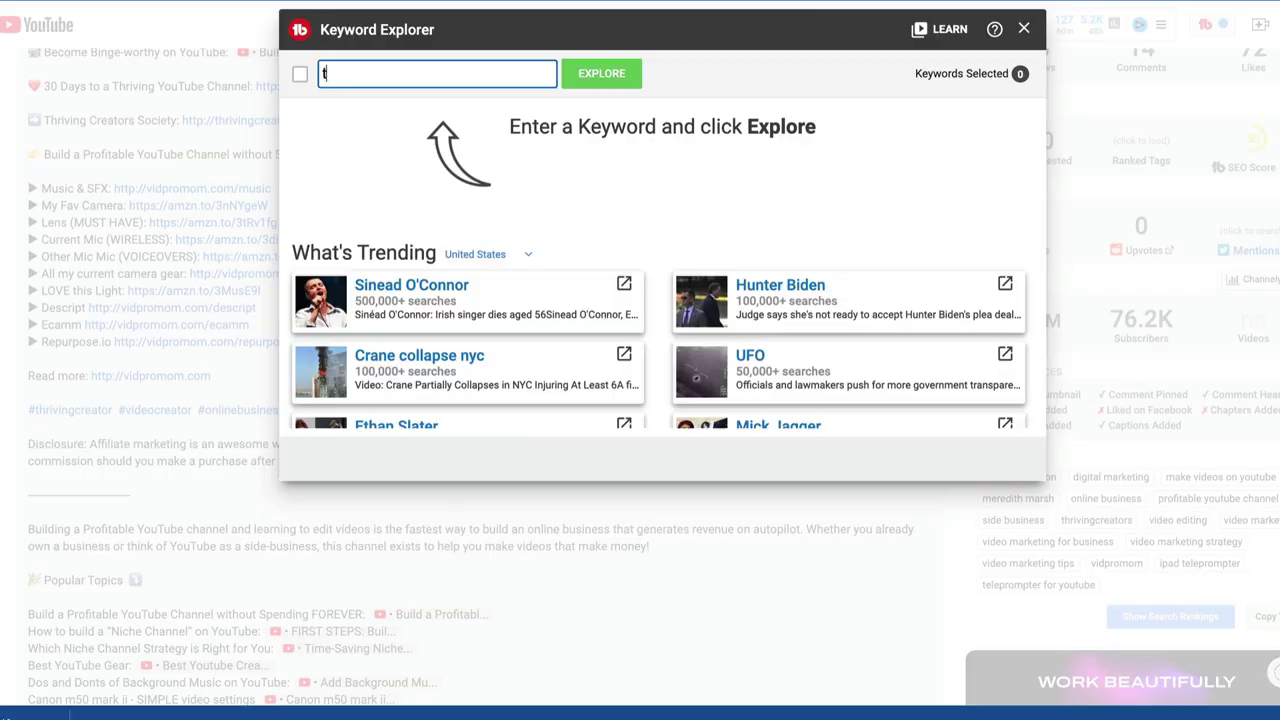
Explore 'teleprompter setup for youtube videos' in TubeBuddy and view its unweighted 76/100 score.
{"action": "type", "text": "eleprompter setup"}
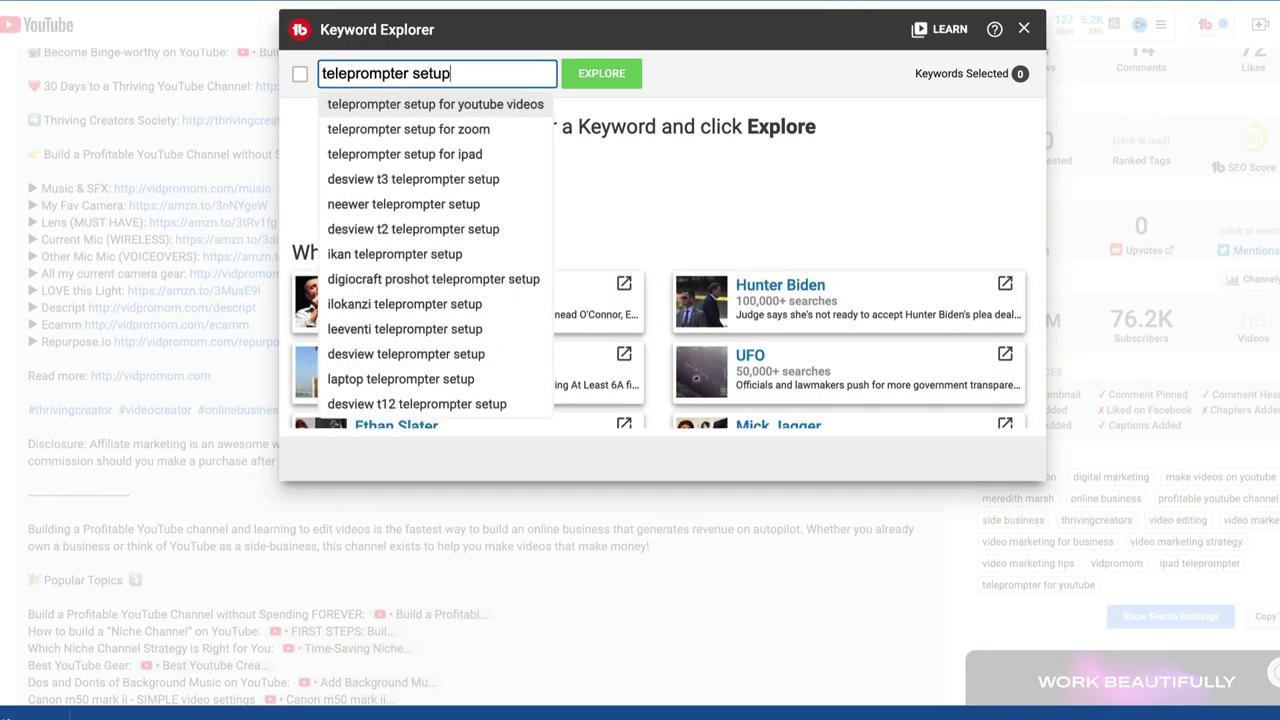
{"action": "left_click", "coordinate": [374, 105]}
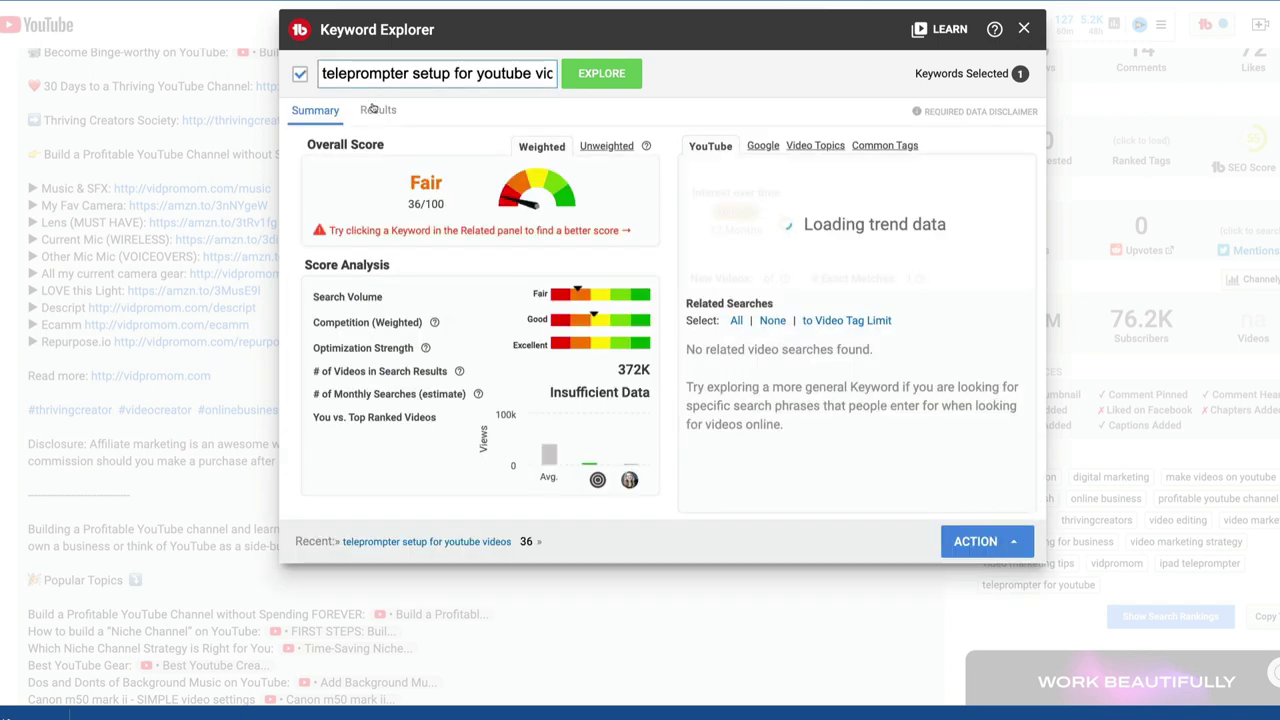
{"action": "left_click", "coordinate": [597, 147]}
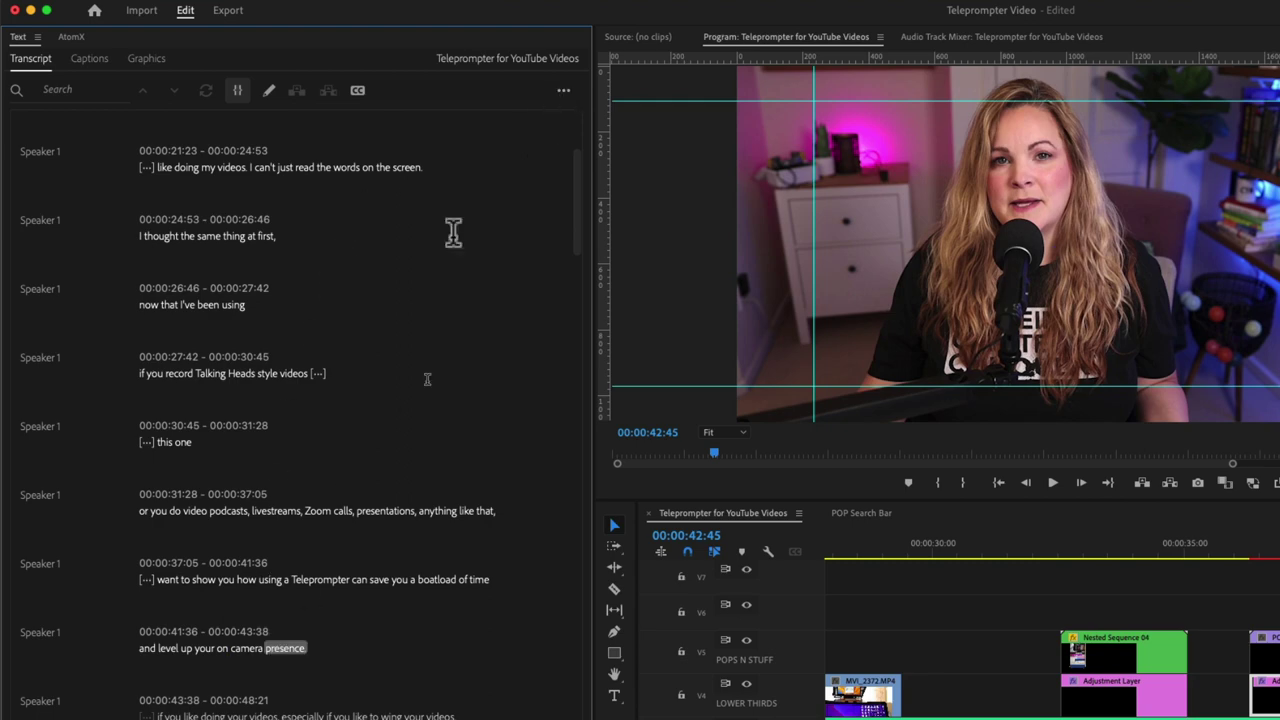
Export the Premiere Pro transcript to a text file and select its opening lines.
{"action": "left_click", "coordinate": [564, 94]}
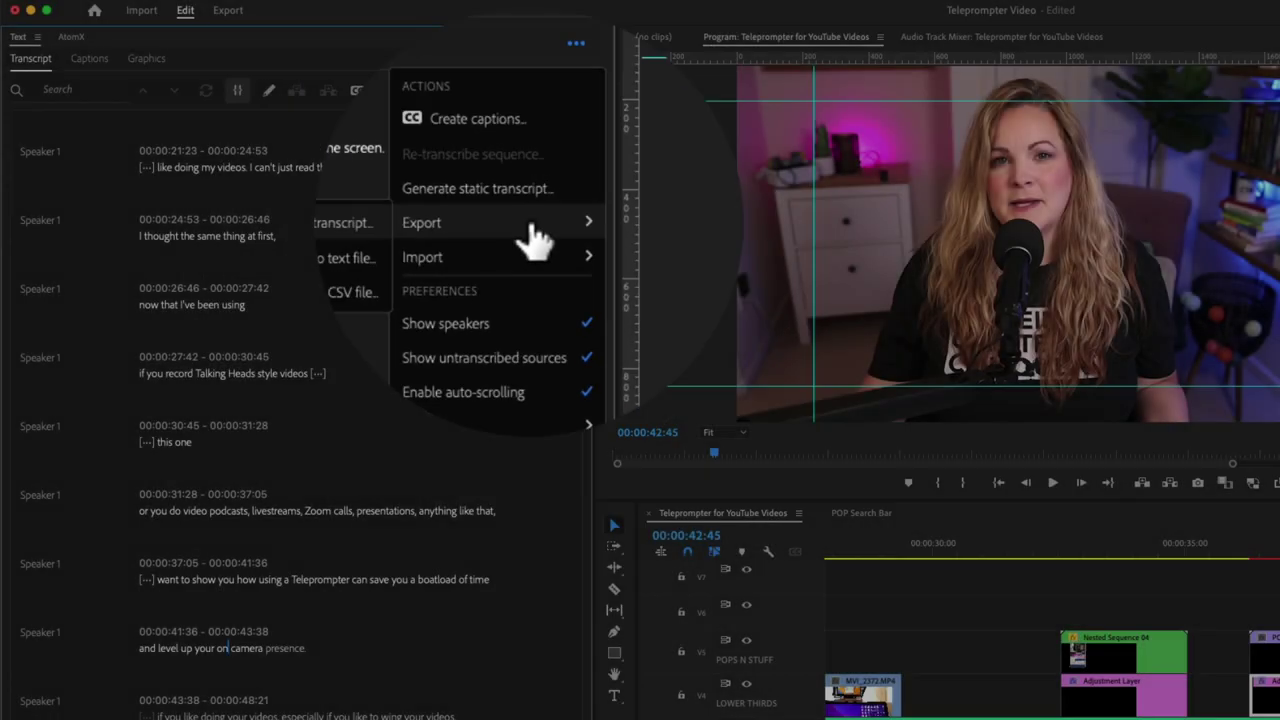
{"action": "mouse_move", "coordinate": [400, 372]}
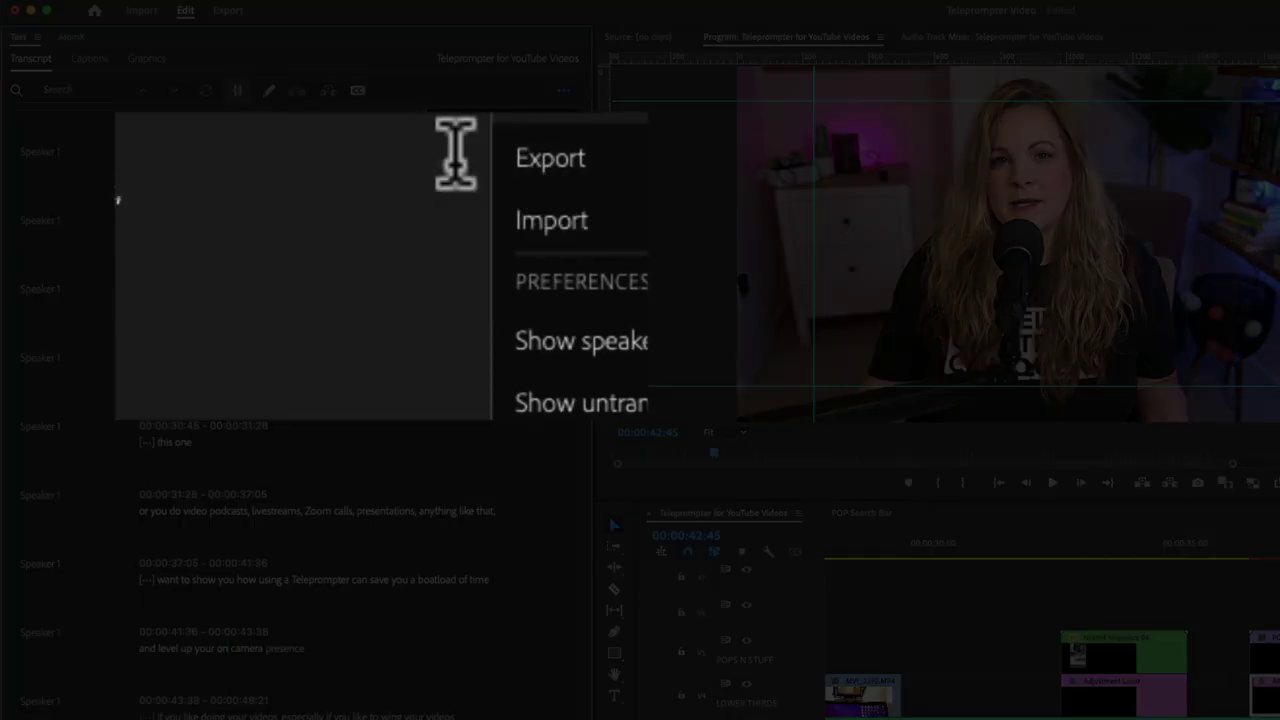
{"action": "mouse_move", "coordinate": [562, 162]}
{"action": "left_click", "coordinate": [340, 222]}
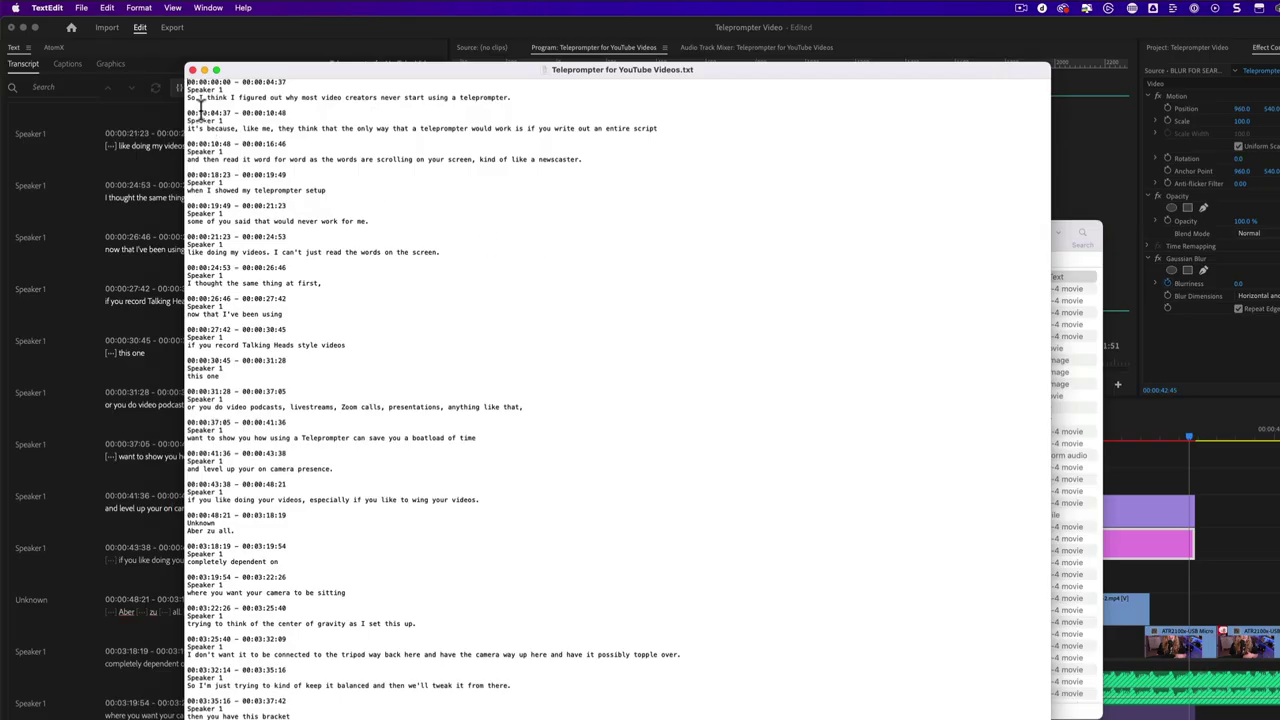
{"action": "left_click_drag", "start_coordinate": [200, 108], "coordinate": [200, 360]}
Deselect the text and scroll through the 118-row speaker, timecode and line table.
{"action": "left_click", "coordinate": [306, 364]}
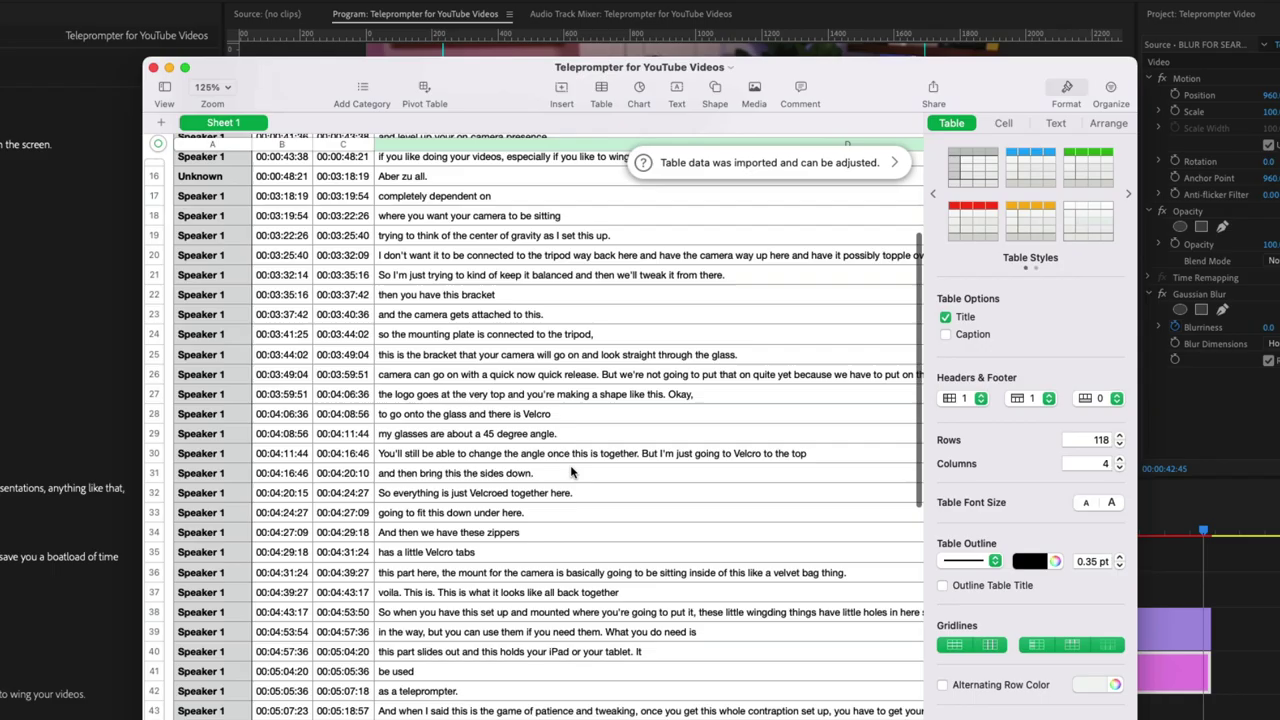
{"action": "scroll", "coordinate": [572, 470], "scroll_direction": "down", "scroll_amount": 10}
{"action": "scroll", "coordinate": [572, 470], "scroll_direction": "down", "scroll_amount": 15}
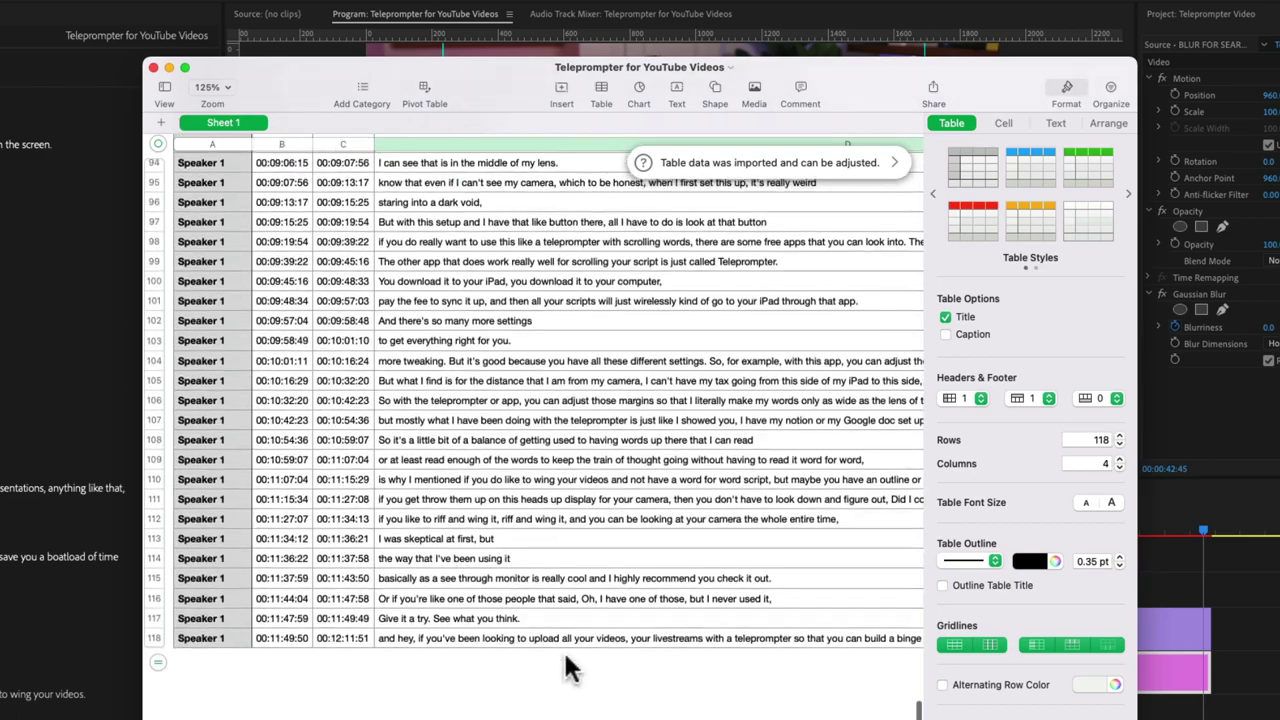
{"action": "scroll", "coordinate": [572, 650], "scroll_direction": "up", "scroll_amount": 20}
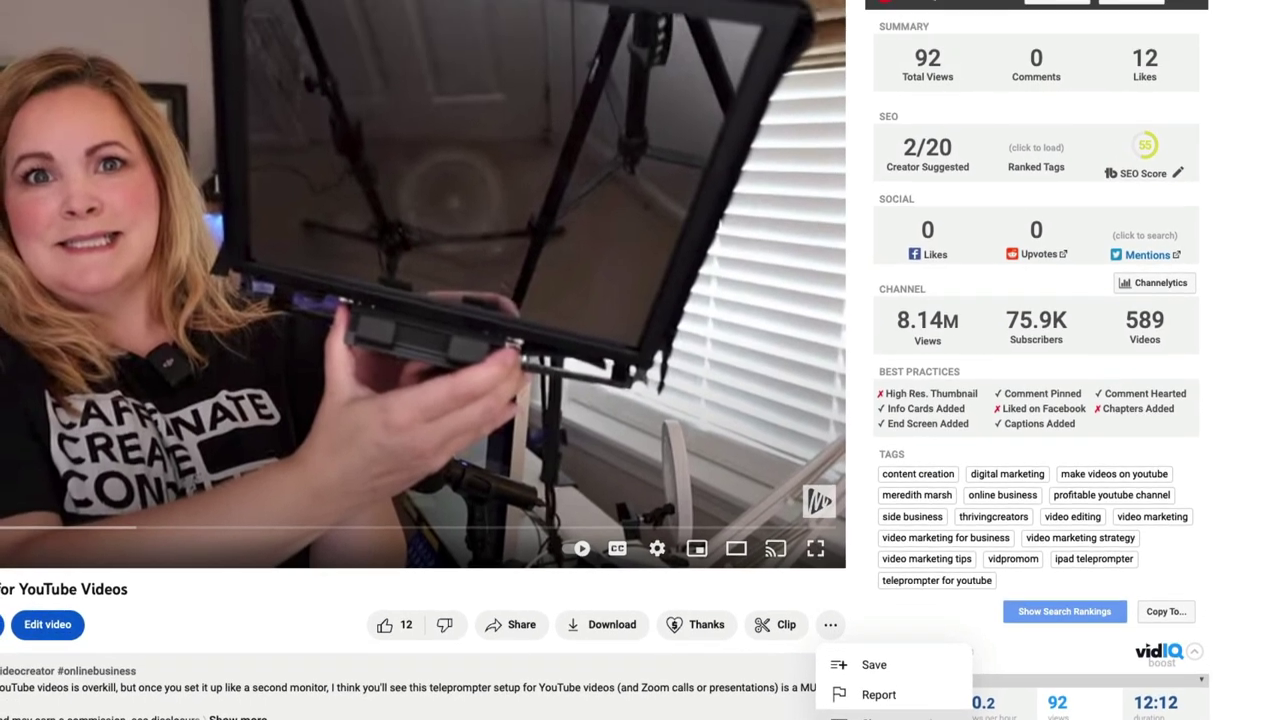
Open the YouTube transcript, turn its timestamps off, and select the text from the start.
{"action": "left_click", "coordinate": [885, 572]}
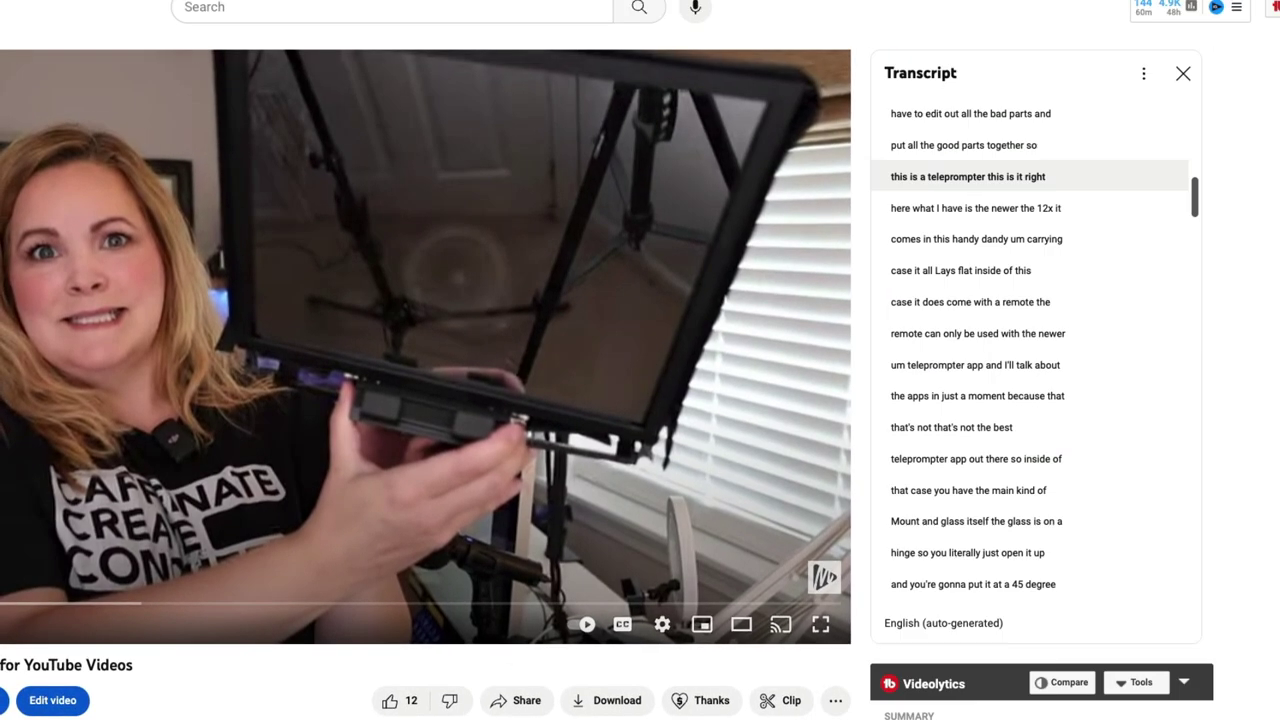
{"action": "left_click", "coordinate": [1146, 78]}
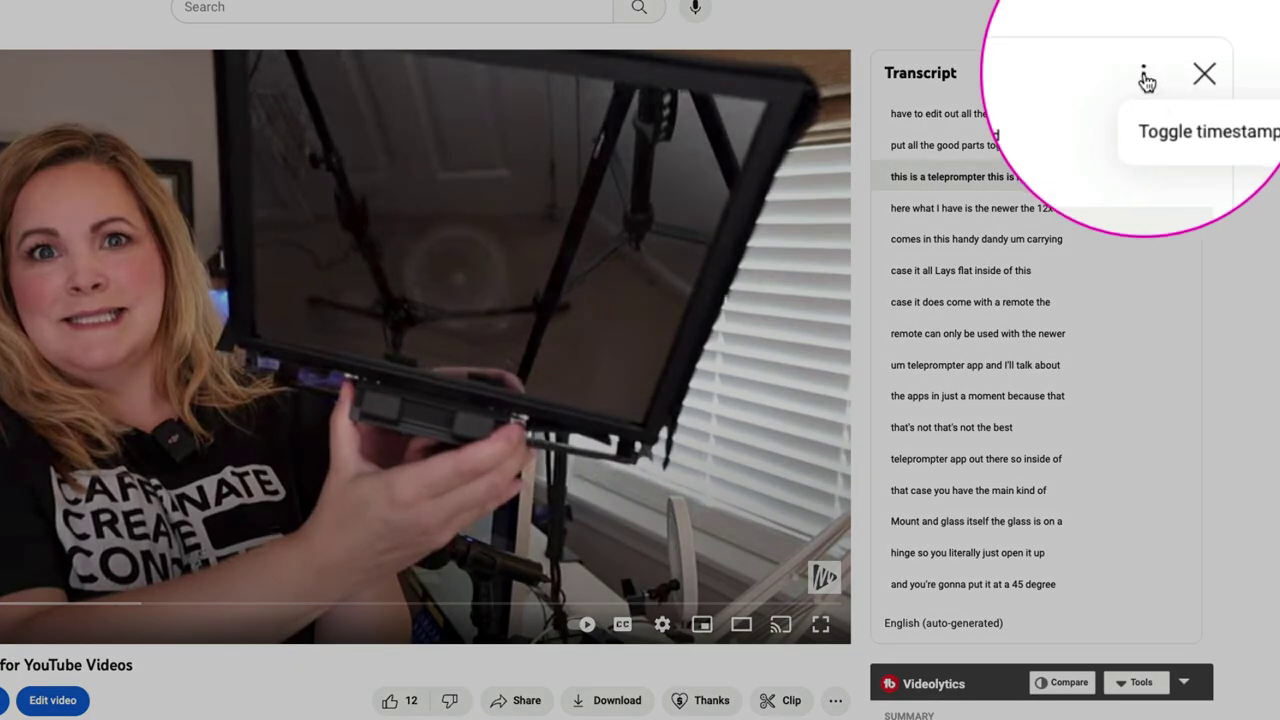
{"action": "left_click", "coordinate": [1152, 105]}
{"action": "left_click", "coordinate": [1146, 77]}
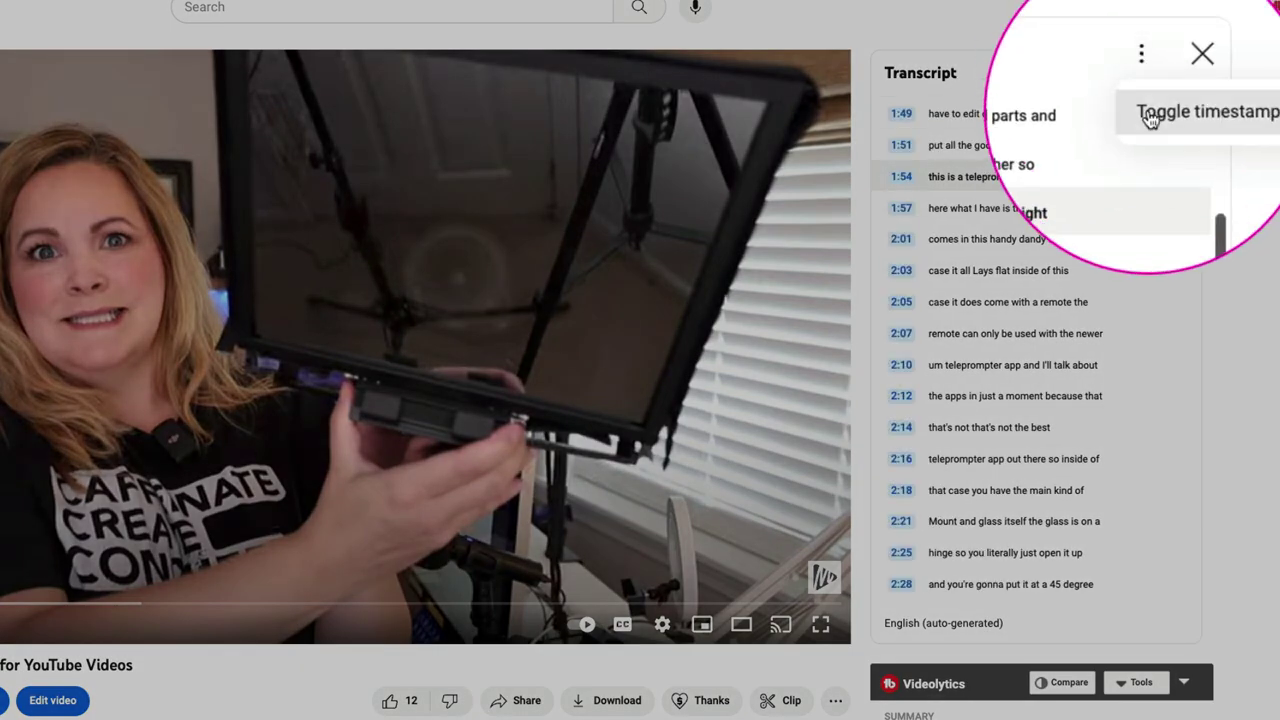
{"action": "left_click", "coordinate": [1151, 120]}
{"action": "left_click_drag", "start_coordinate": [977, 143], "coordinate": [1066, 580]}
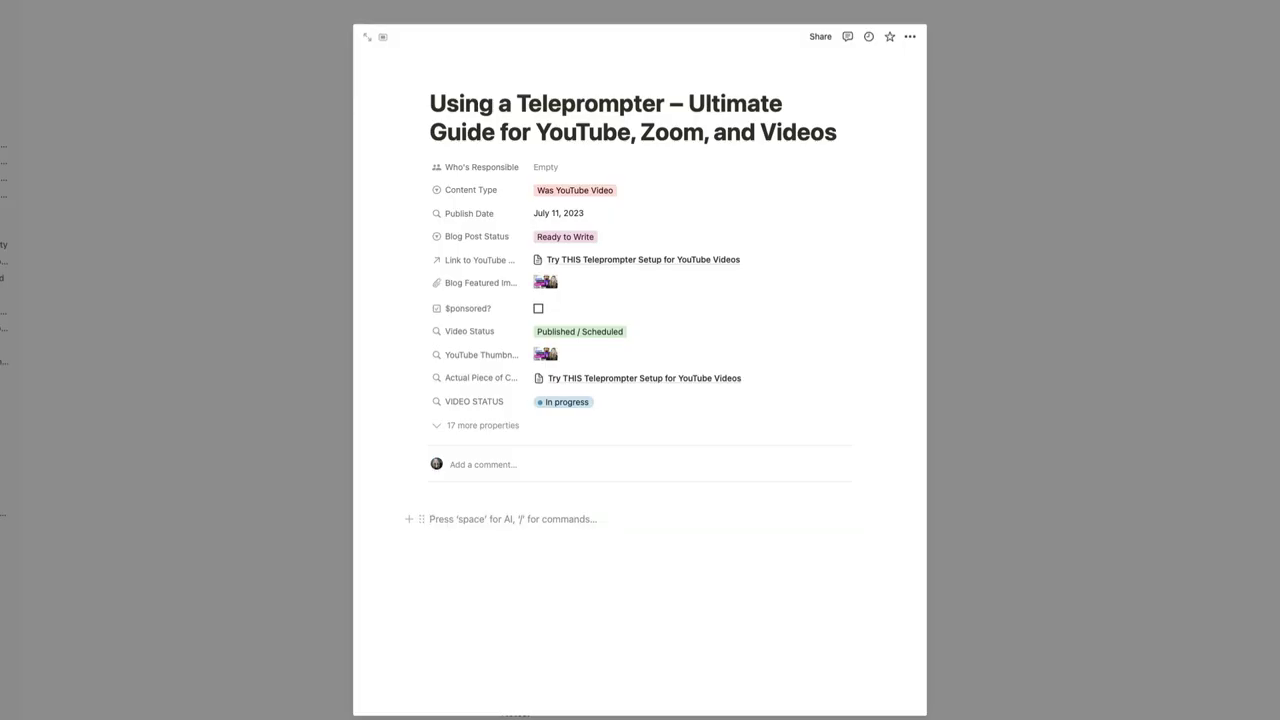
Insert a code block via /code, paste the YouTube transcript into it, and review it.
{"action": "type", "text": "/code"}
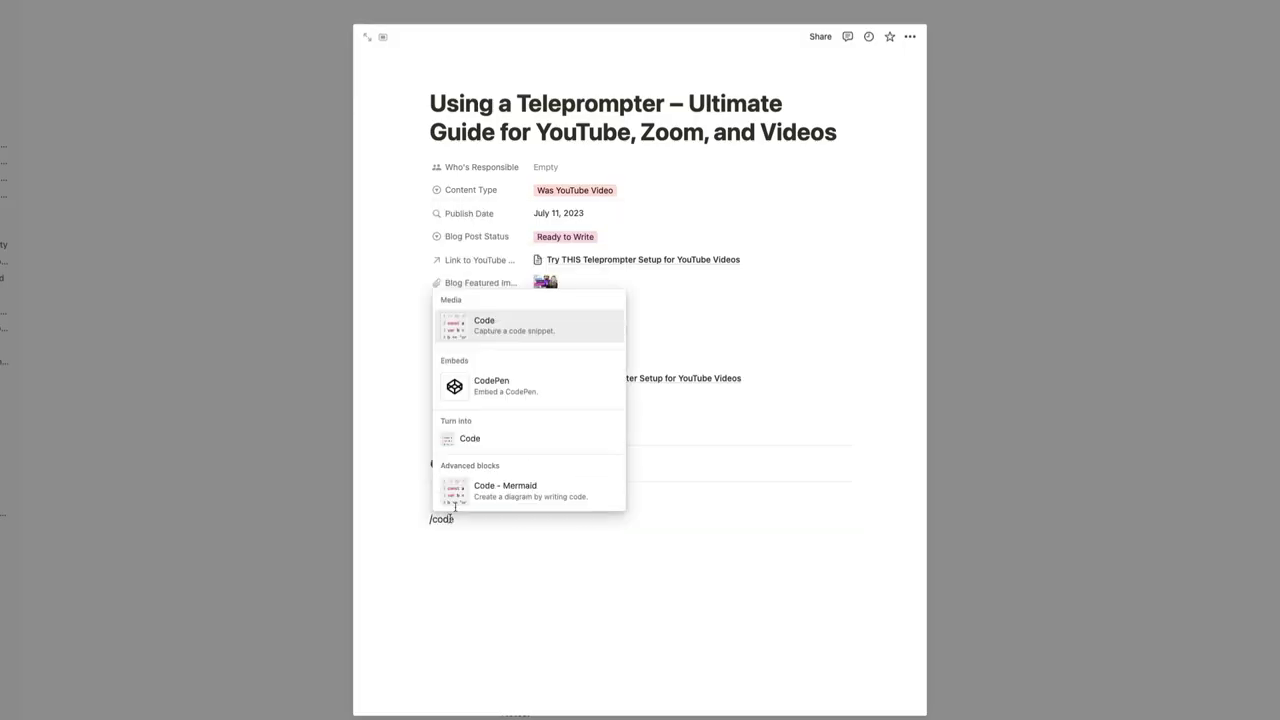
{"action": "left_click", "coordinate": [474, 332]}
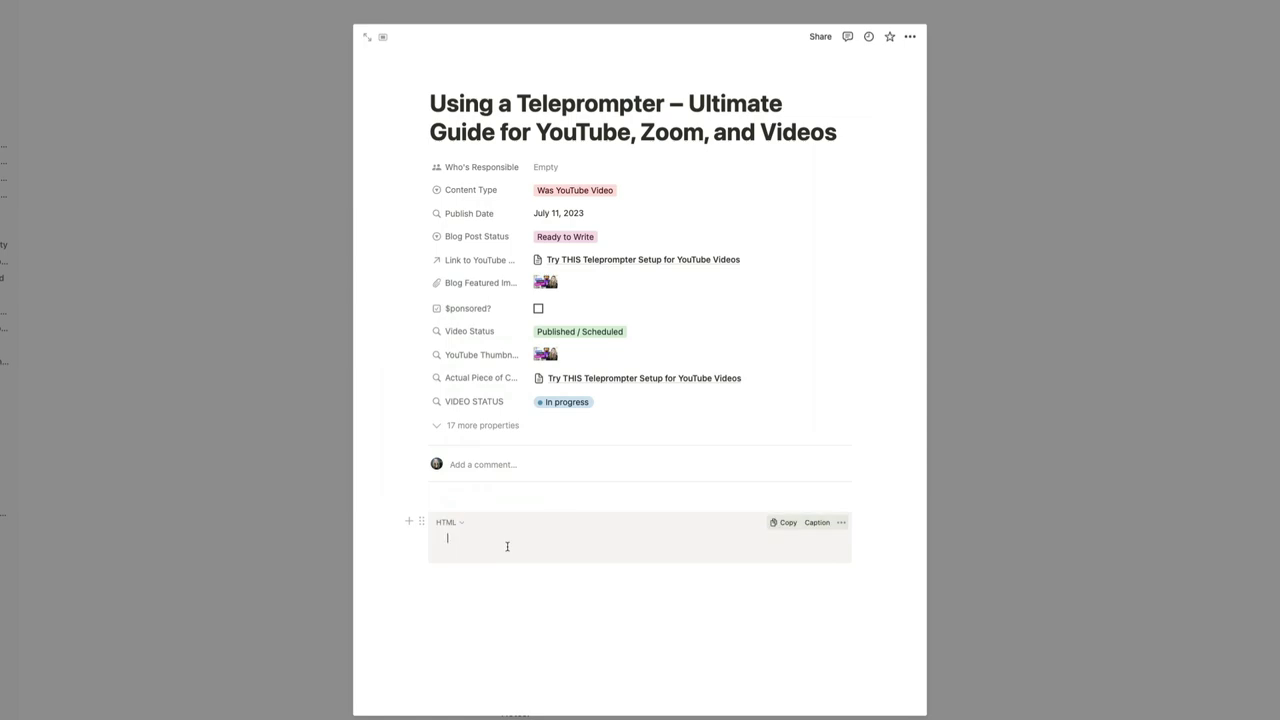
{"action": "key", "text": "ctrl+v"}
{"action": "scroll", "coordinate": [540, 570], "scroll_direction": "down", "scroll_amount": 10}
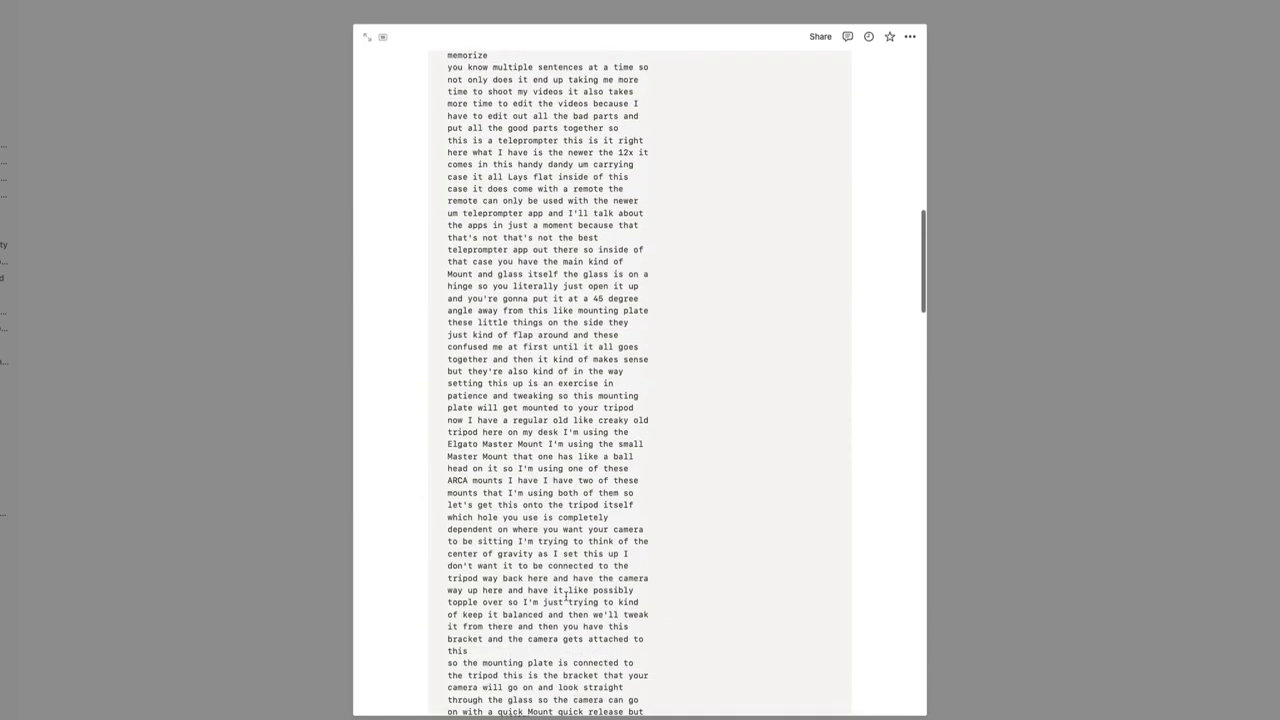
{"action": "scroll", "coordinate": [565, 597], "scroll_direction": "up", "scroll_amount": 20}
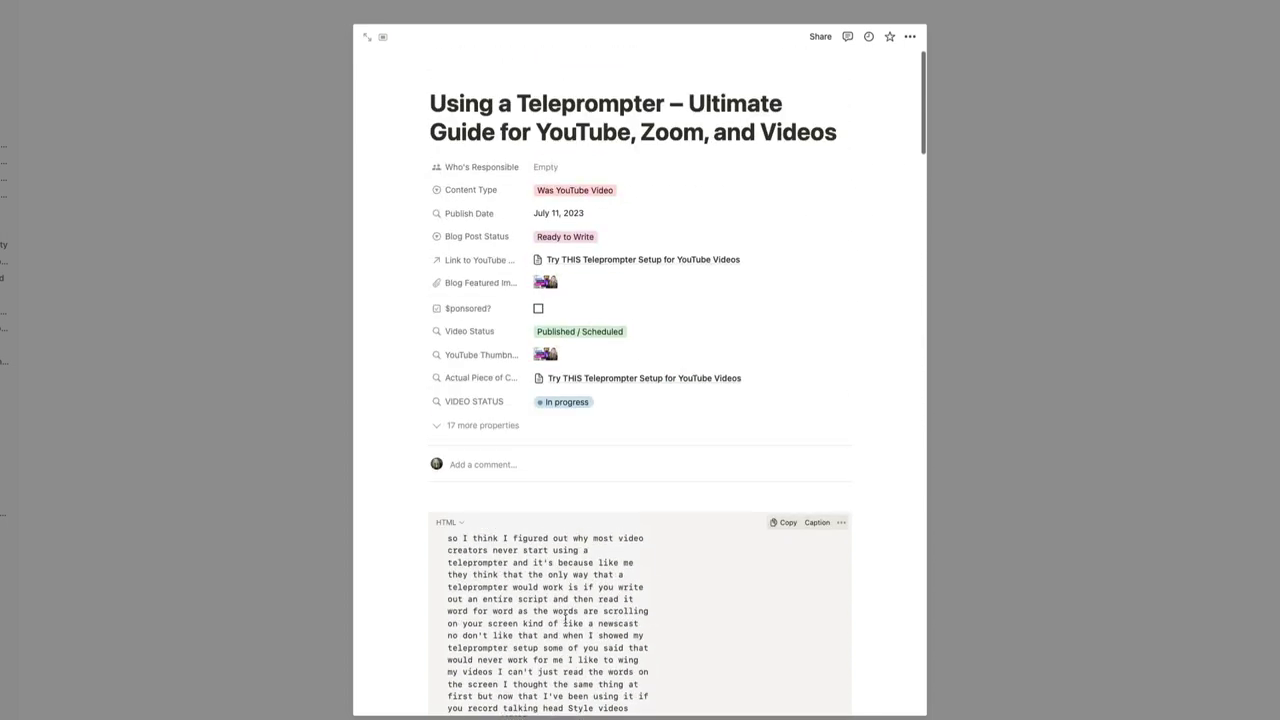
{"action": "scroll", "coordinate": [565, 620], "scroll_direction": "down", "scroll_amount": 10}
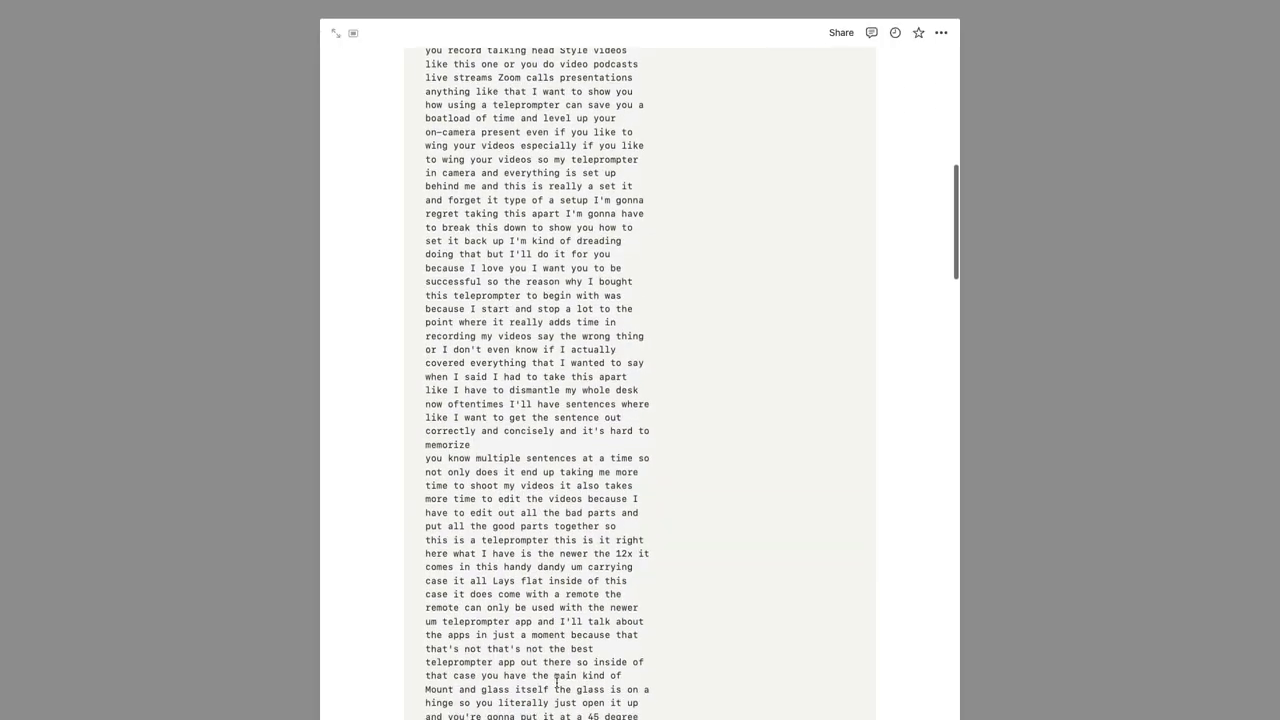
{"action": "scroll", "coordinate": [557, 681], "scroll_direction": "down", "scroll_amount": 3}
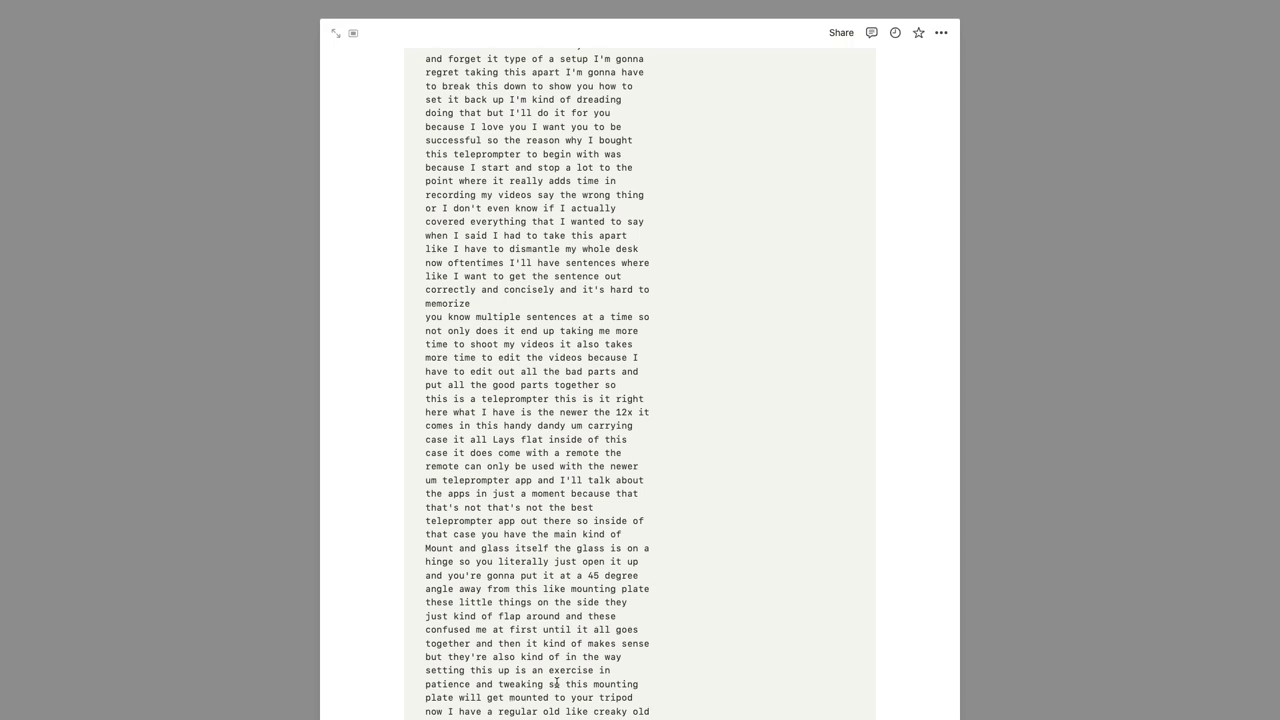
{"action": "scroll", "coordinate": [557, 683], "scroll_direction": "down", "scroll_amount": 18}
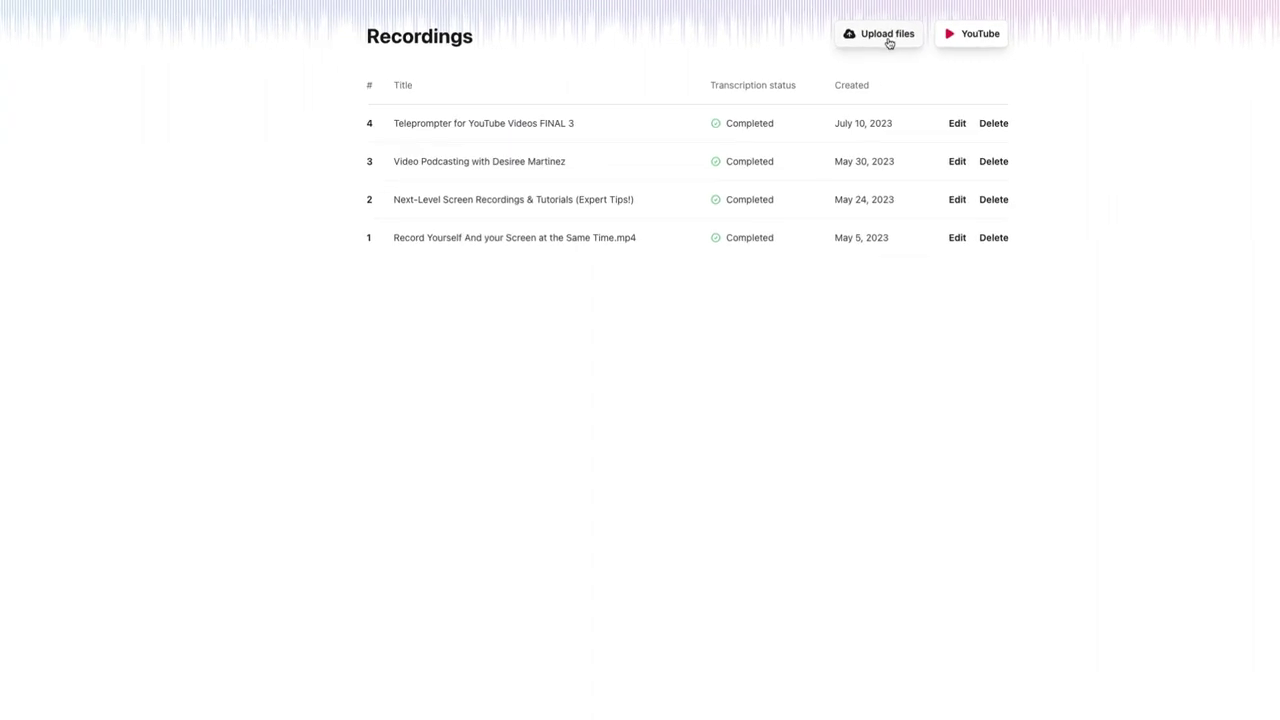
Dismiss the YouTube Import dialog and open the Teleprompter for YouTube Videos FINAL 3 recording.
{"action": "left_click", "coordinate": [940, 40]}
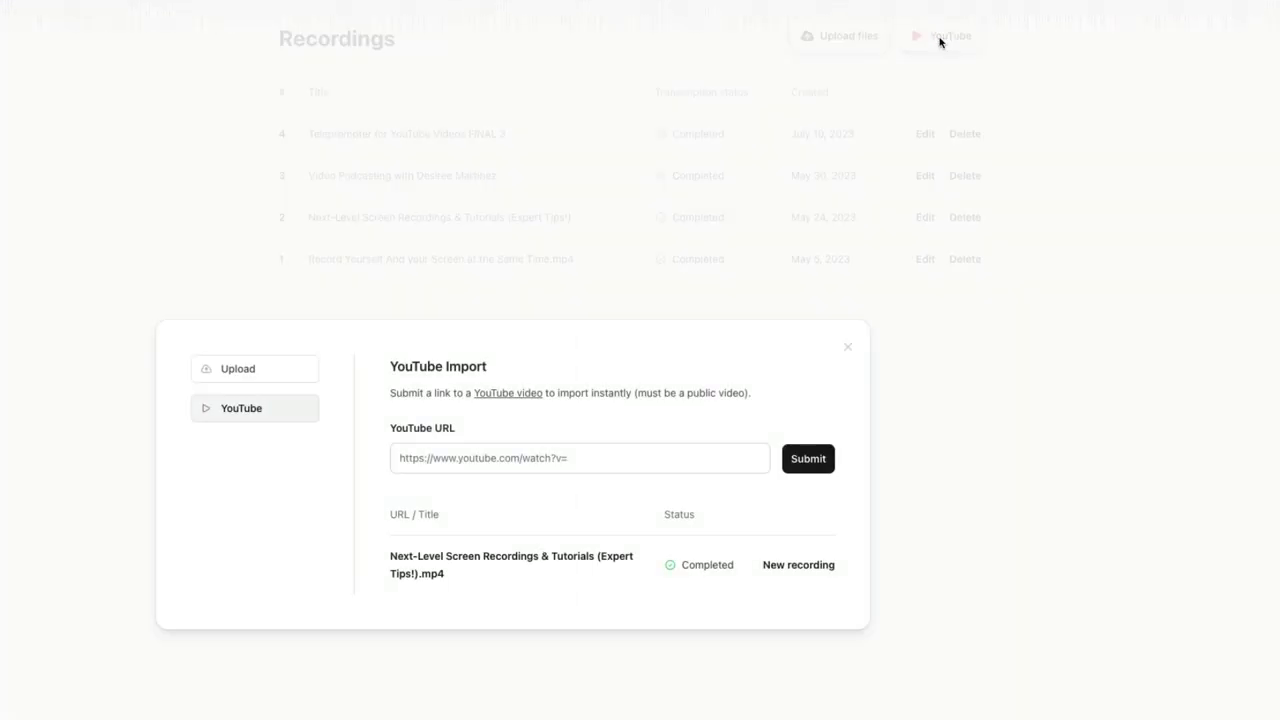
{"action": "left_click", "coordinate": [849, 349]}
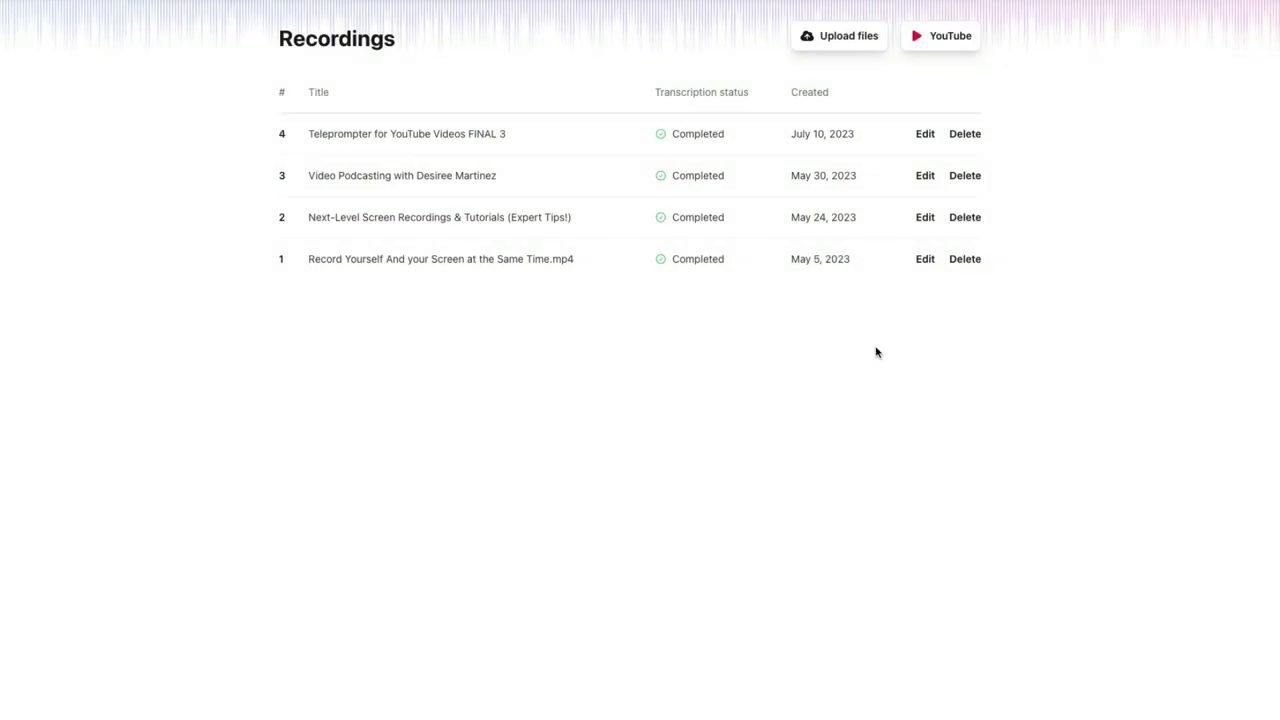
{"action": "left_click", "coordinate": [407, 128]}
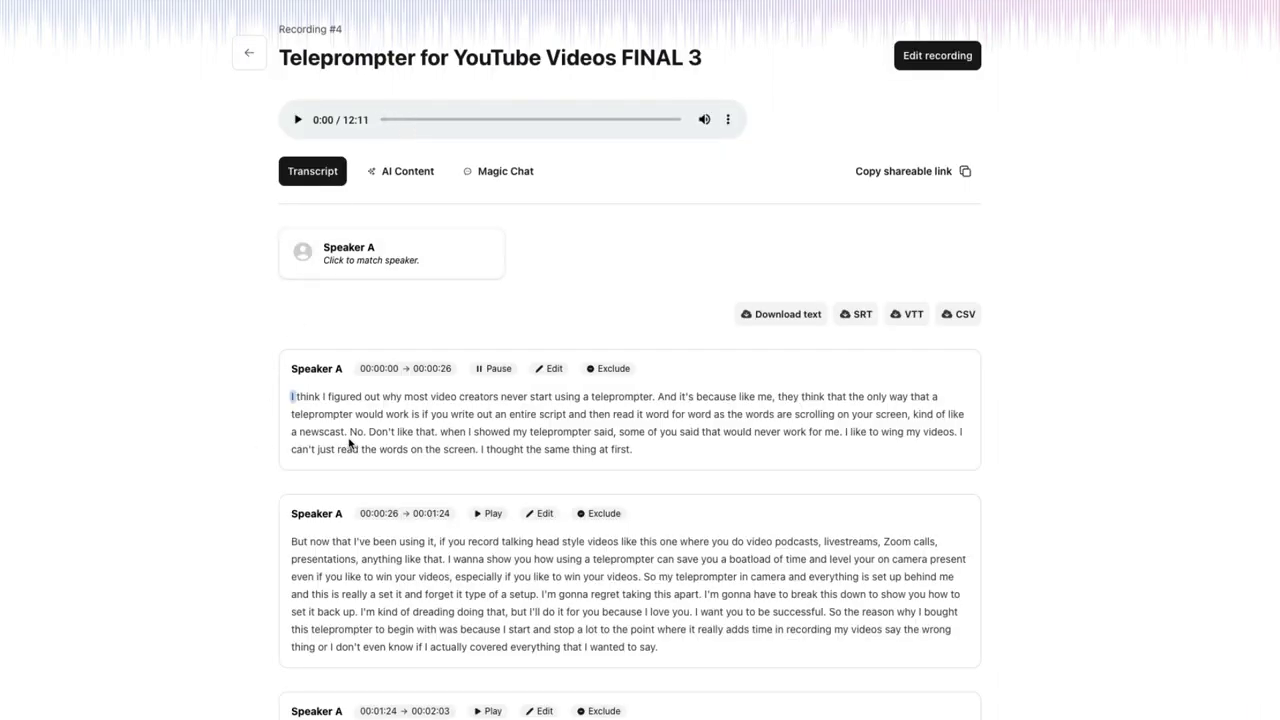
Match Speaker A to the host and download the transcript as plain text.
{"action": "left_click", "coordinate": [364, 252]}
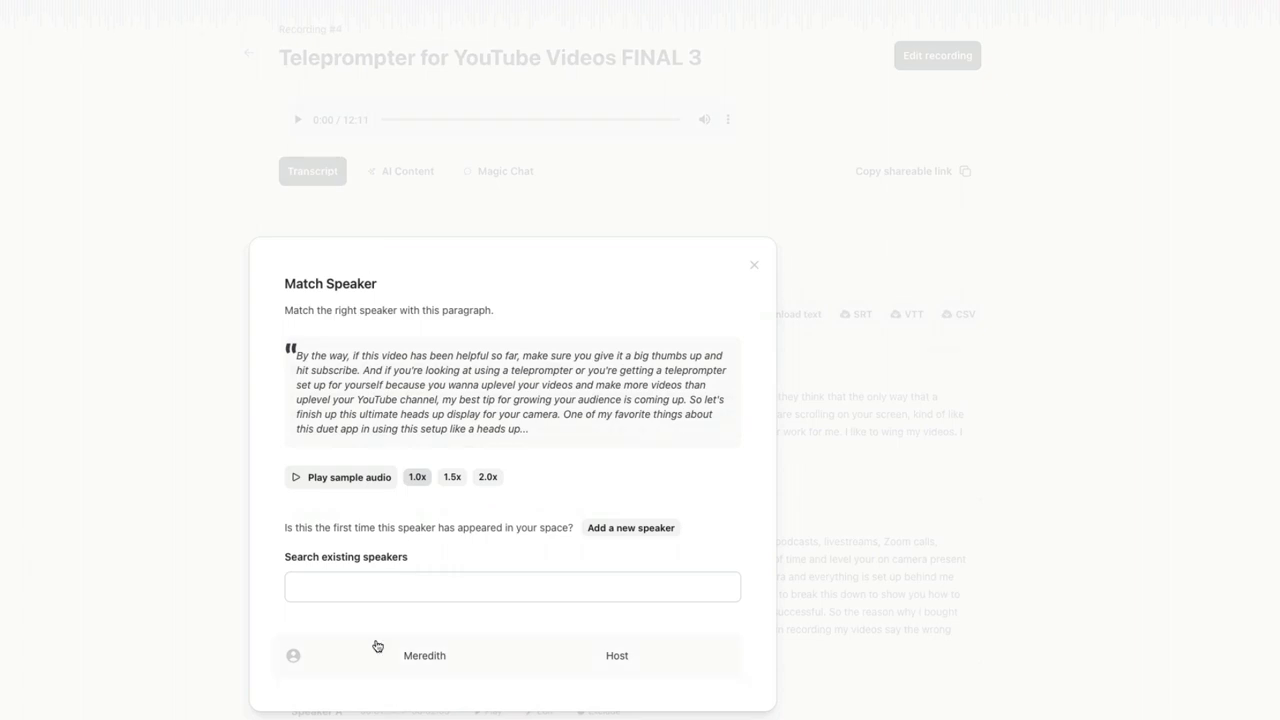
{"action": "left_click", "coordinate": [426, 657]}
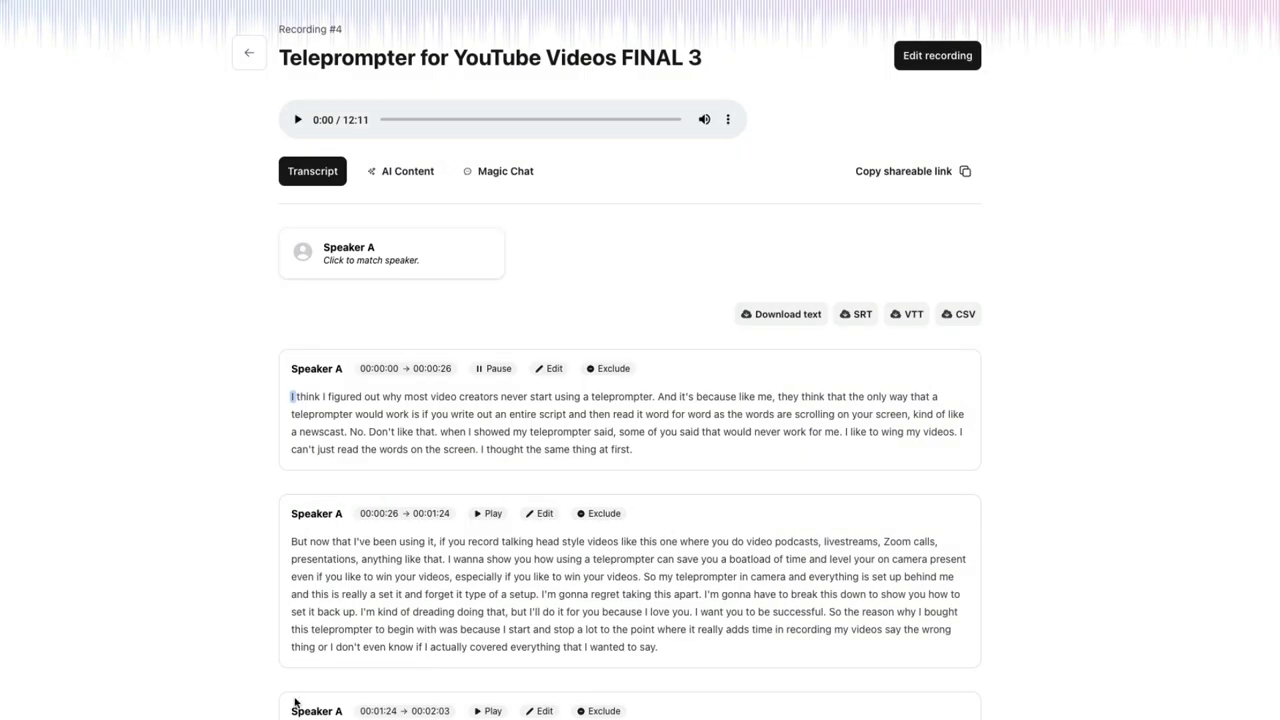
{"action": "scroll", "coordinate": [546, 577], "scroll_direction": "down", "scroll_amount": 6}
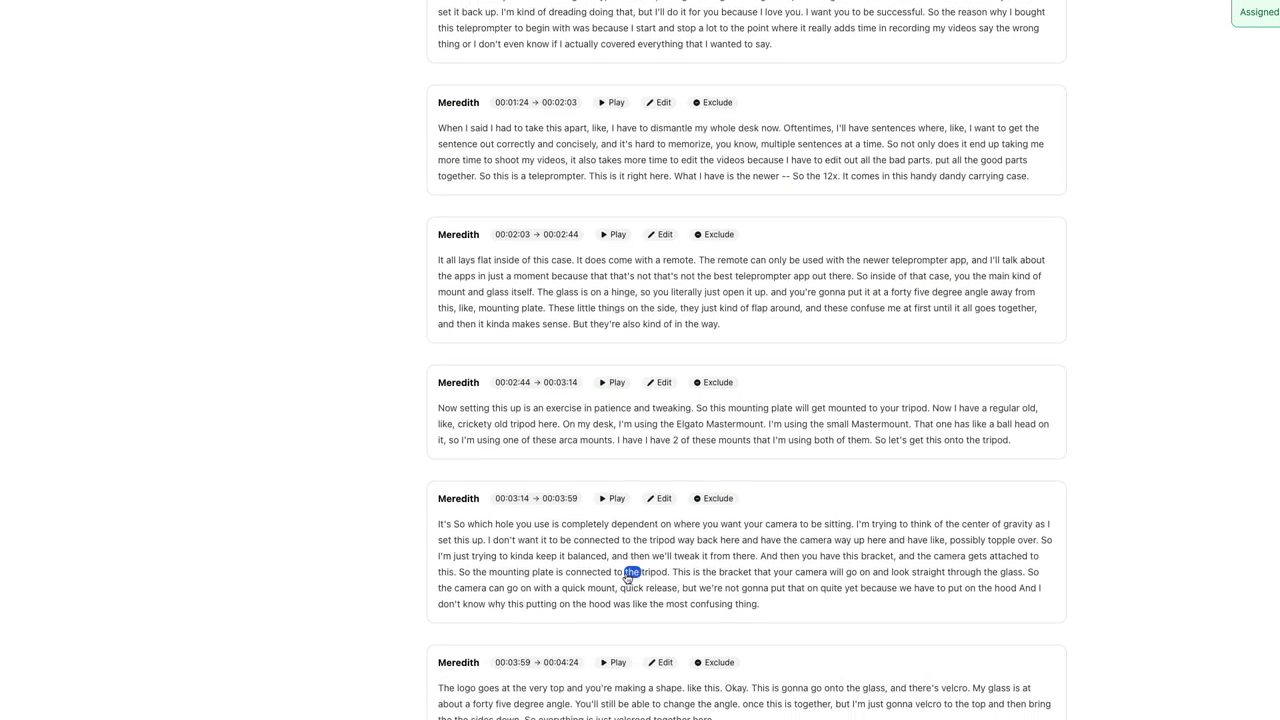
{"action": "scroll", "coordinate": [627, 578], "scroll_direction": "down", "scroll_amount": 1}
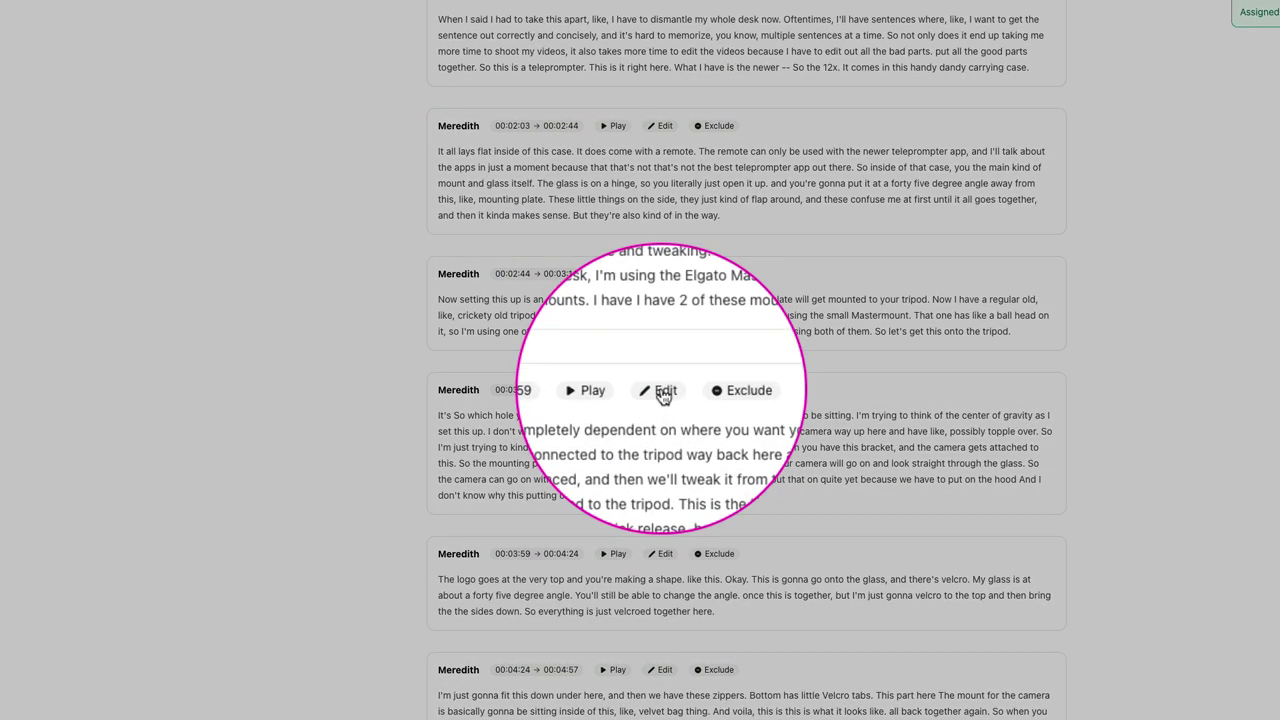
{"action": "left_click", "coordinate": [660, 392]}
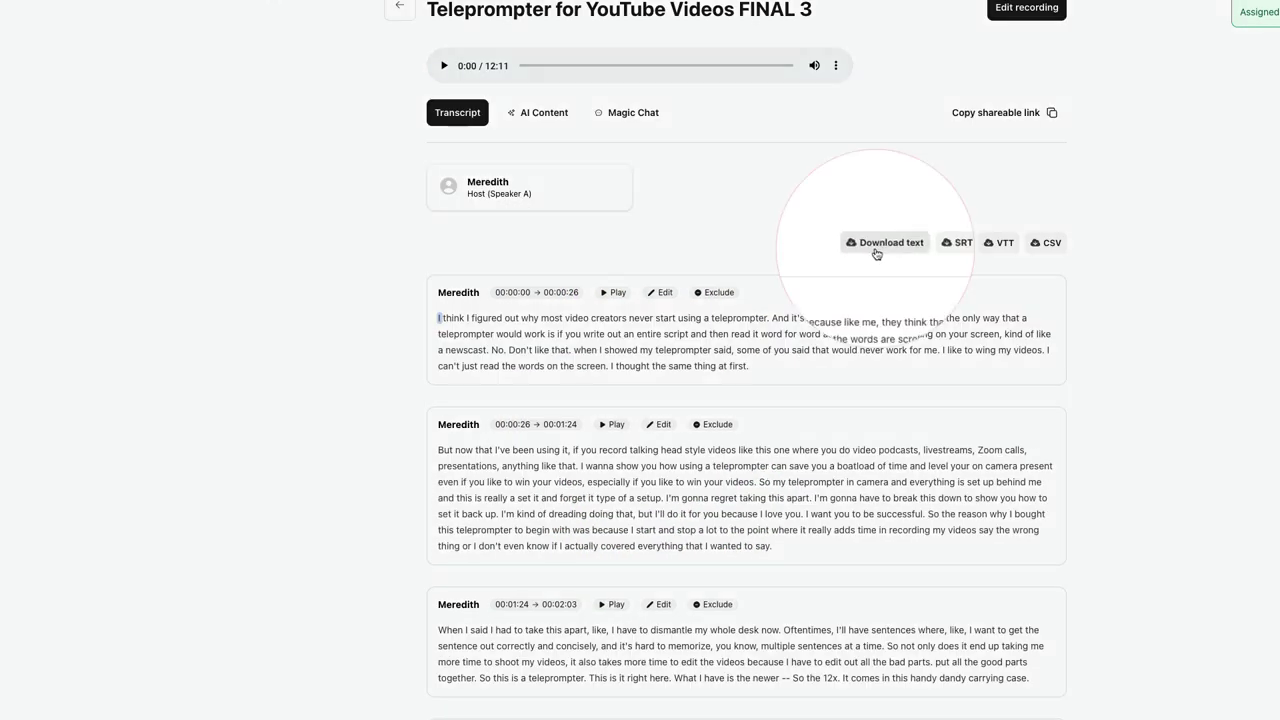
{"action": "left_click", "coordinate": [878, 248]}
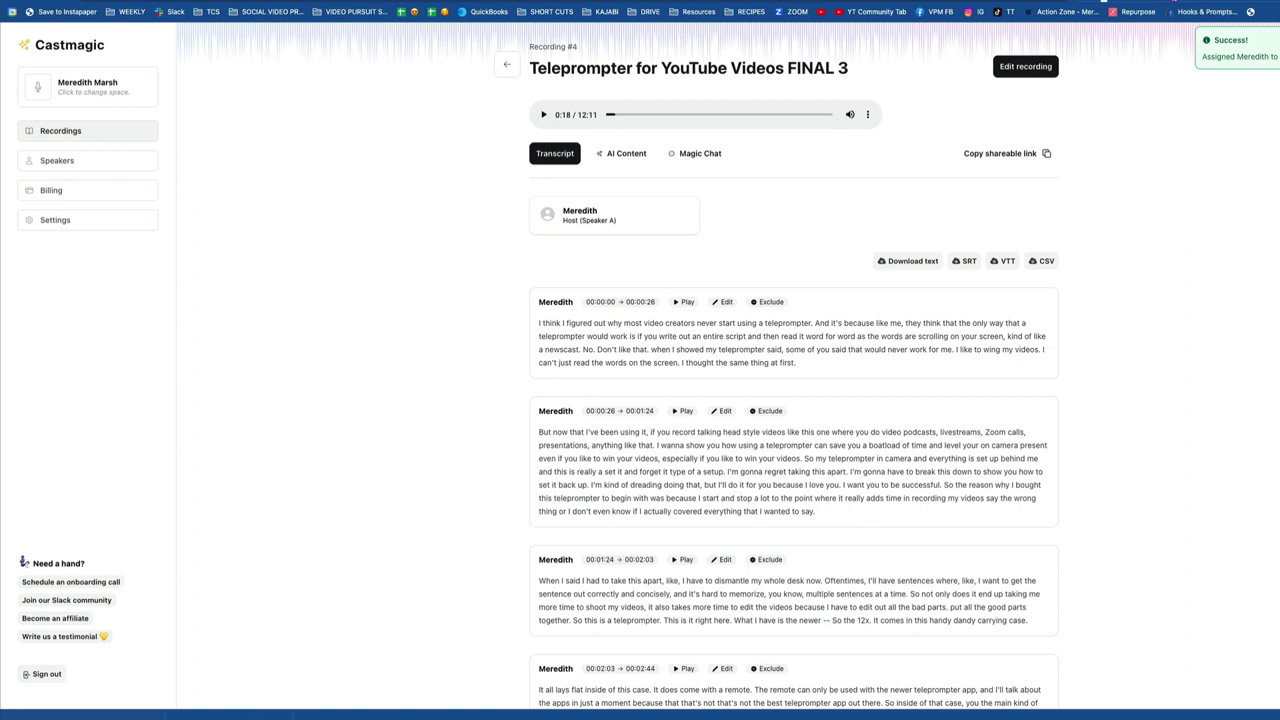
Open Teleprompter_for_YouTube_Videos_FINAL_3.txt in TextEdit and drag its window larger.
{"action": "left_click", "coordinate": [85, 712]}
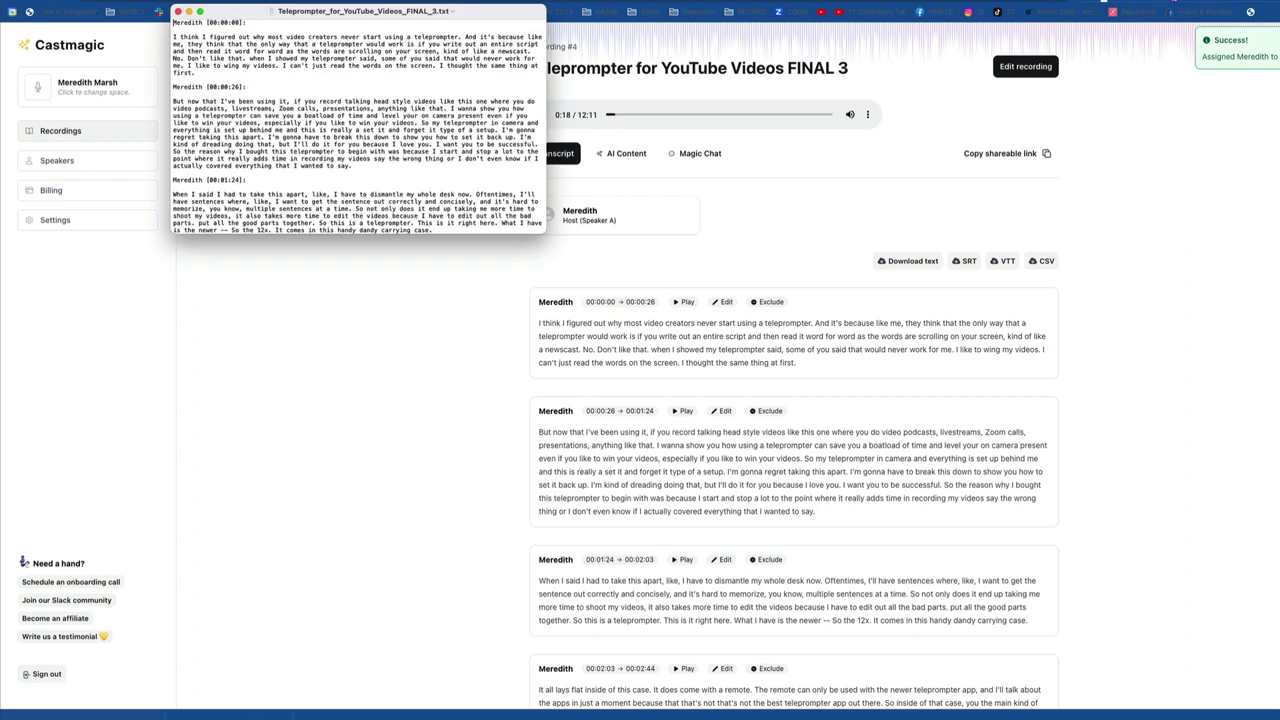
{"action": "left_click_drag", "start_coordinate": [538, 231], "coordinate": [729, 376]}
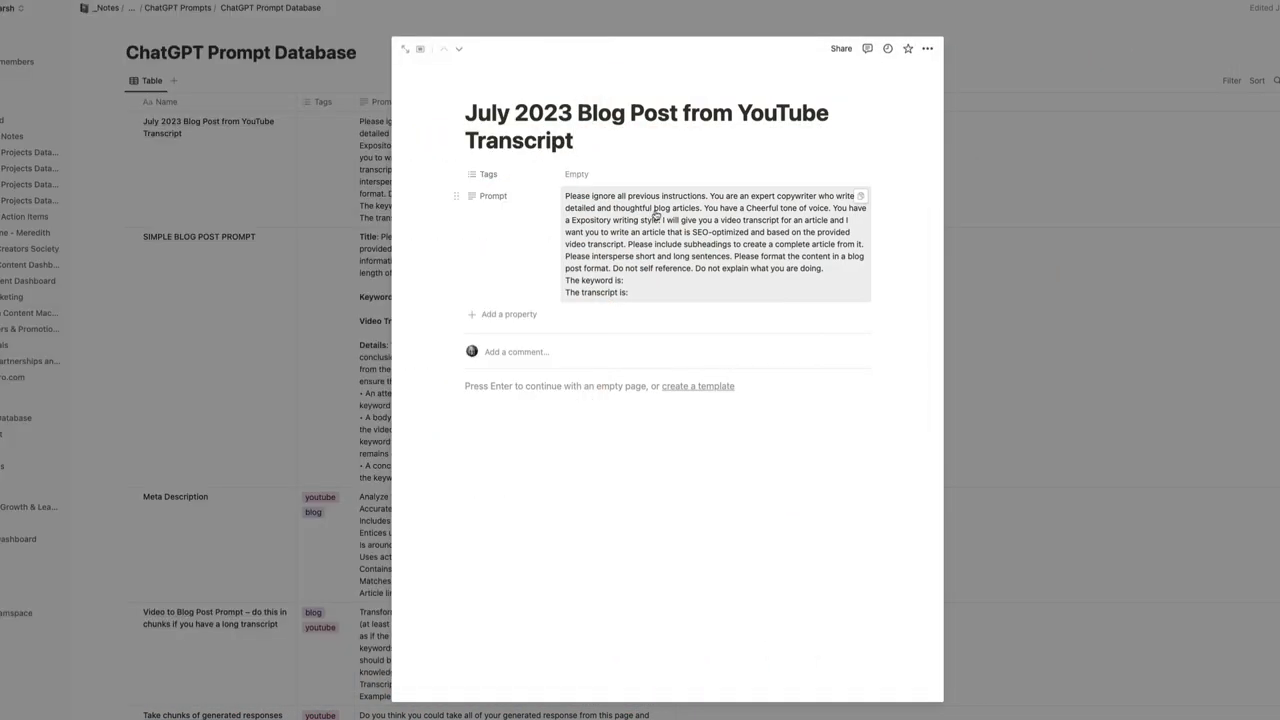
Select the July 2023 blog-post prompt in Notion and paste it into ChatGPT's message box.
{"action": "left_click", "coordinate": [596, 232]}
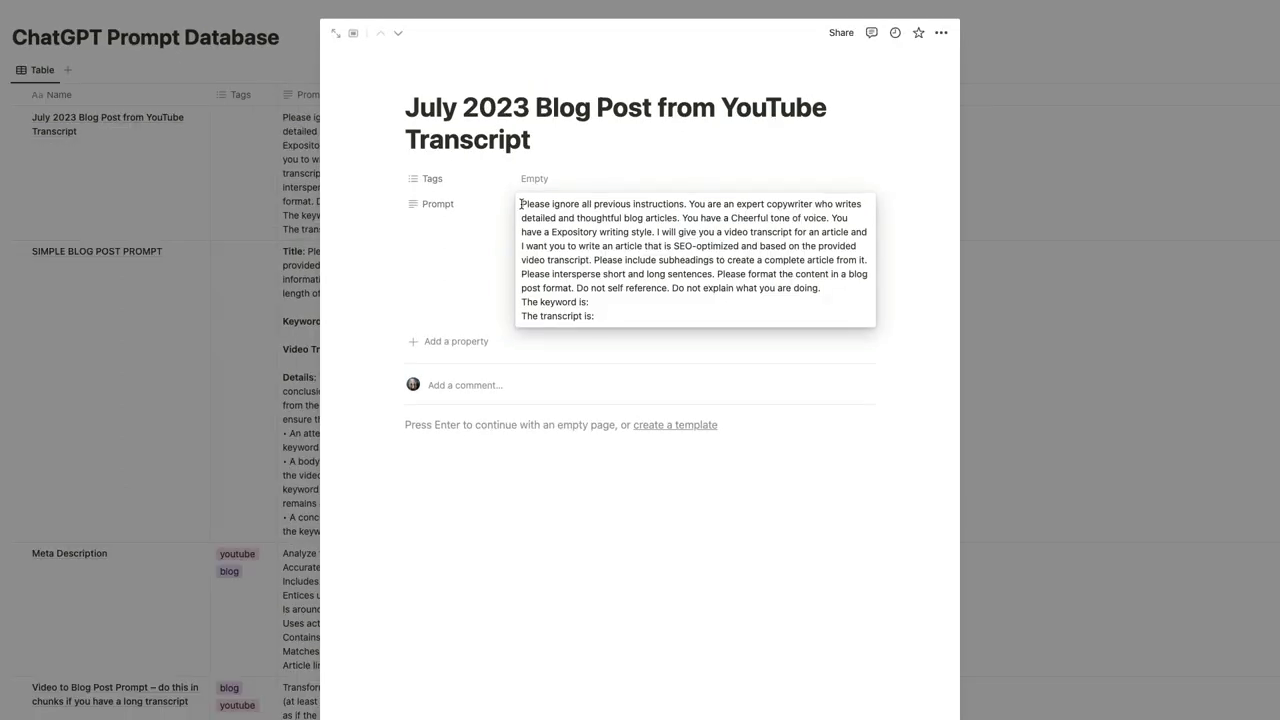
{"action": "left_click_drag", "start_coordinate": [520, 204], "coordinate": [600, 315]}
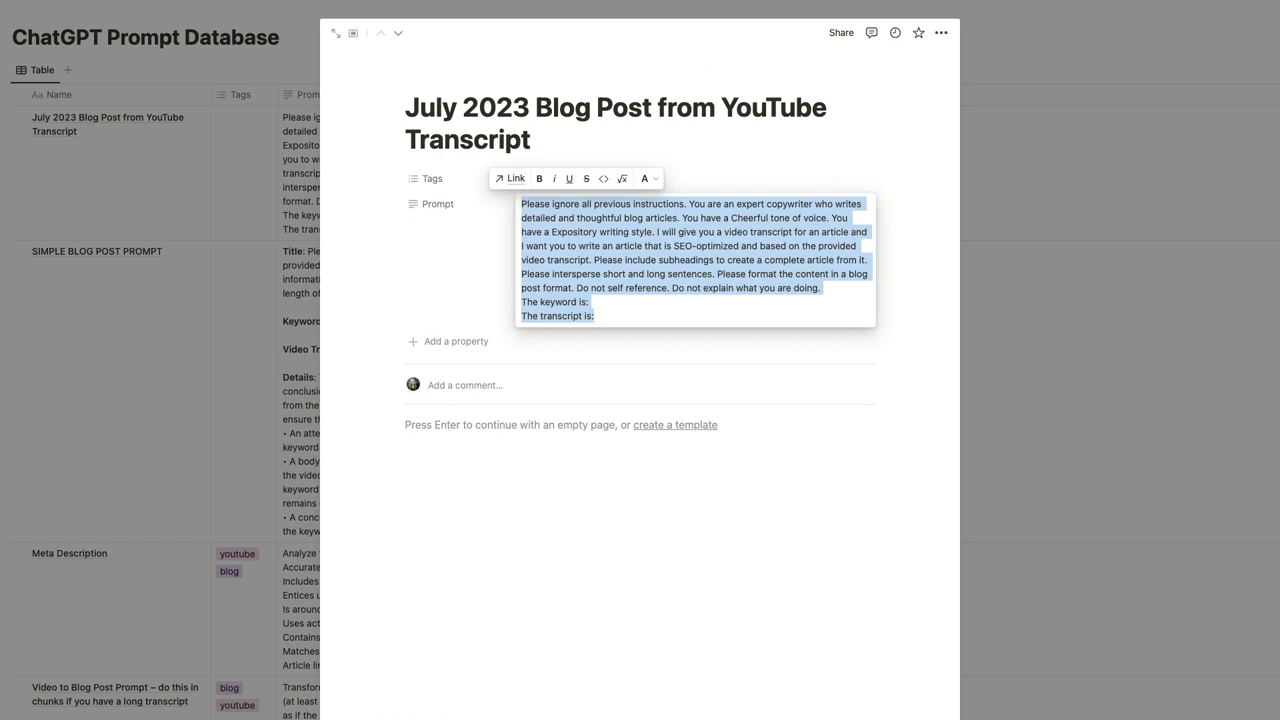
{"action": "type", "text": "Please ignore all previous instructions. You are an expert copywriter who writes detailed and thoughtful blog articles. You have a Cheerful tone of voice. You have a Expository writing style. I will give you a video transcript for an article and I want you to write an article that is SEO-optimized and based on the provided video transcript. Please include subheadings to create a complete article from it. Please intersperse short and long sentences. Please format the content in a blog post format. Do not self reference. Do not explain what you are doing. The keyword is: The transcript is:"}
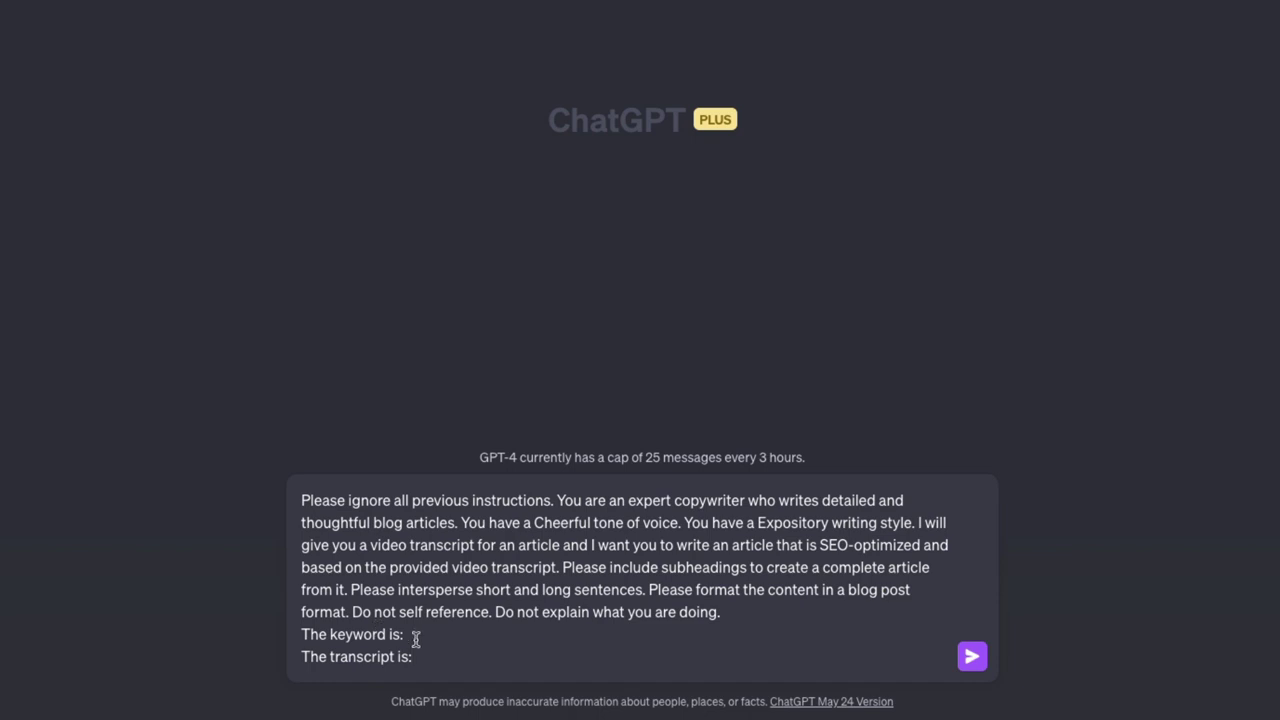
{"action": "left_click", "coordinate": [420, 638]}
Send ChatGPT the prompt with keyword 'teleprompter for youtube' and the full TextEdit transcript pasted in.
{"action": "type", "text": "teleprompter for youtub"}
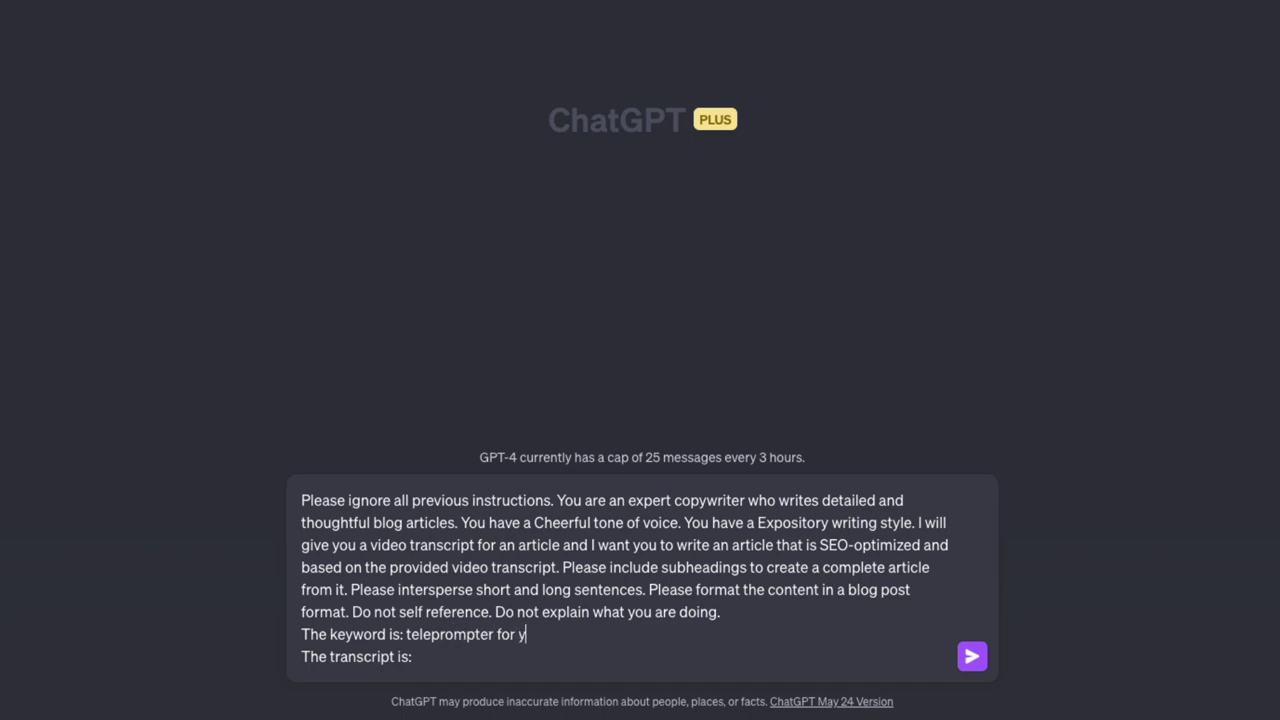
{"action": "type", "text": "e"}
{"action": "left_click", "coordinate": [439, 665]}
{"action": "key", "text": "super+Tab"}
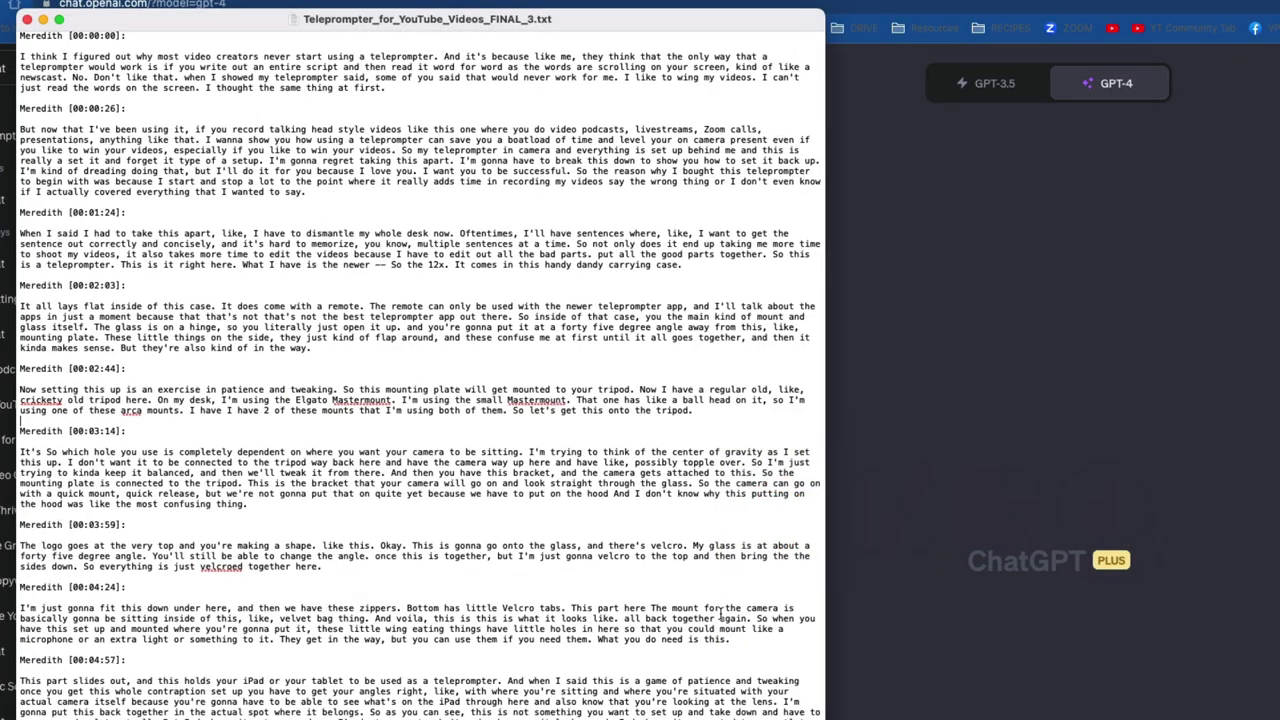
{"action": "key", "text": "super+a"}
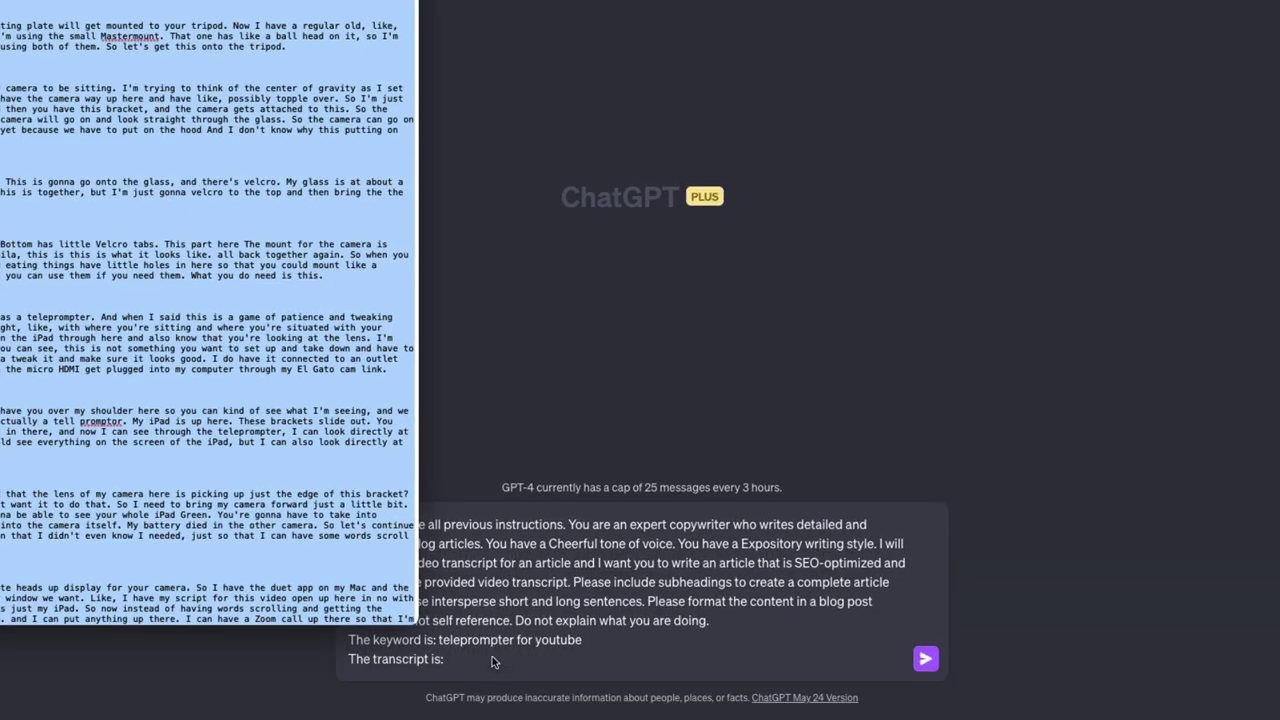
{"action": "left_click", "coordinate": [490, 660]}
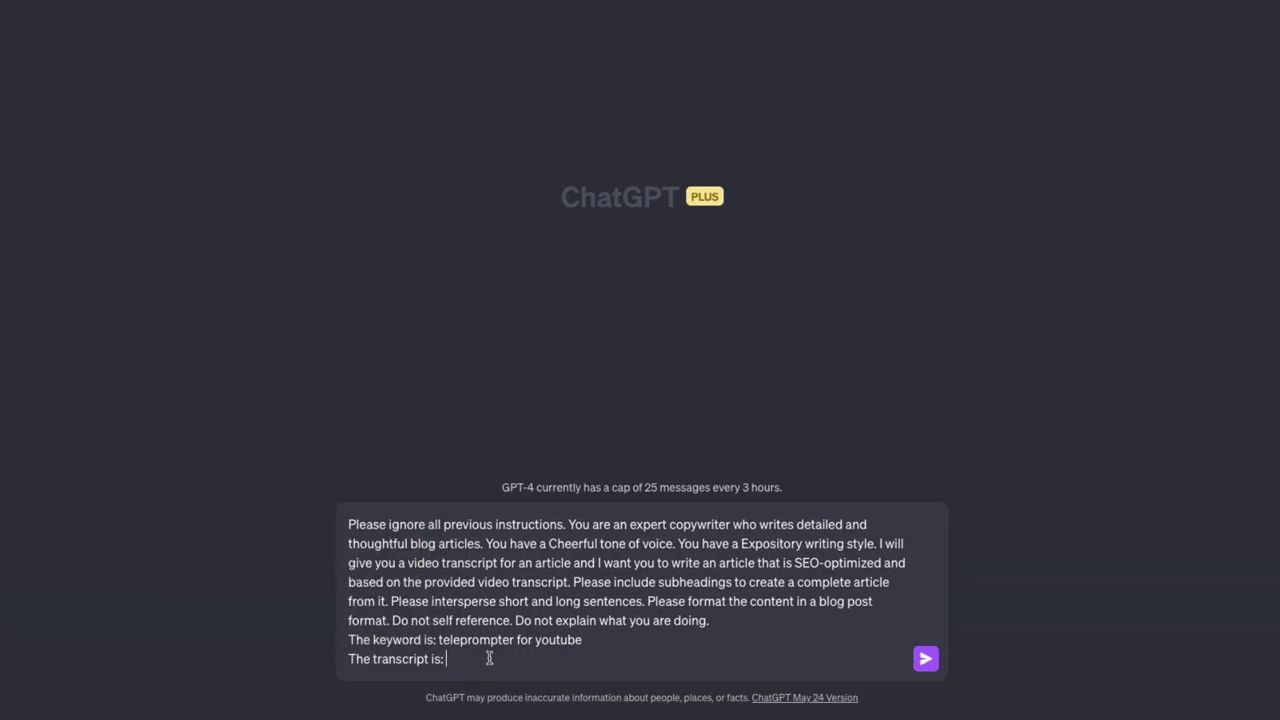
{"action": "key", "text": "super+v"}
{"action": "left_click", "coordinate": [925, 659]}
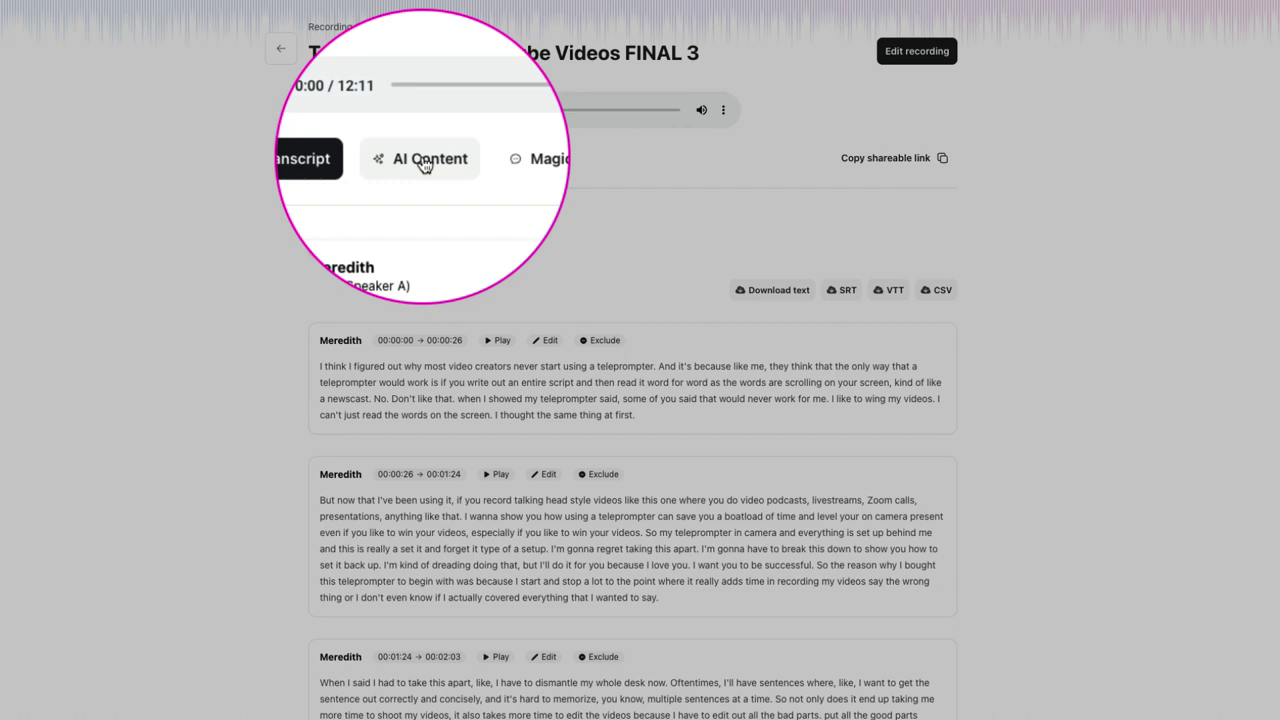
Show the recording's AI Content and scroll through the suggested Titles, Keywords and Introduction.
{"action": "left_click", "coordinate": [424, 165]}
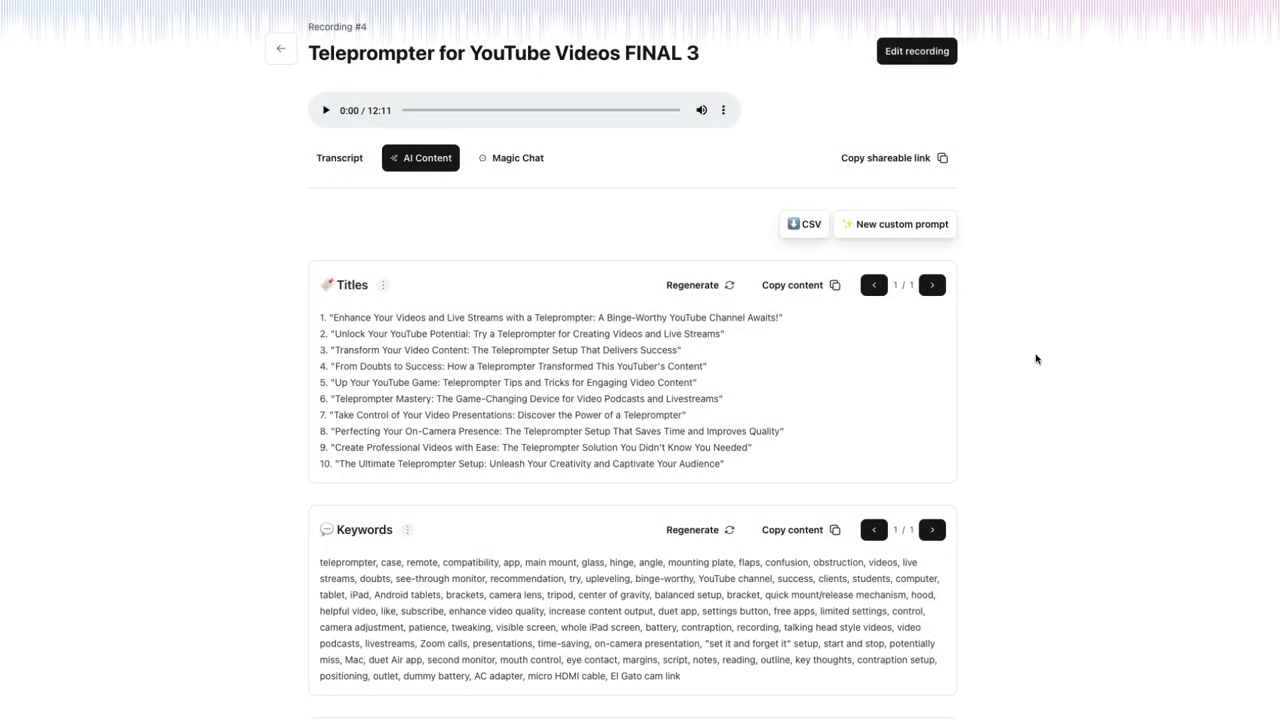
{"action": "scroll", "coordinate": [1036, 359], "scroll_direction": "down", "scroll_amount": 1}
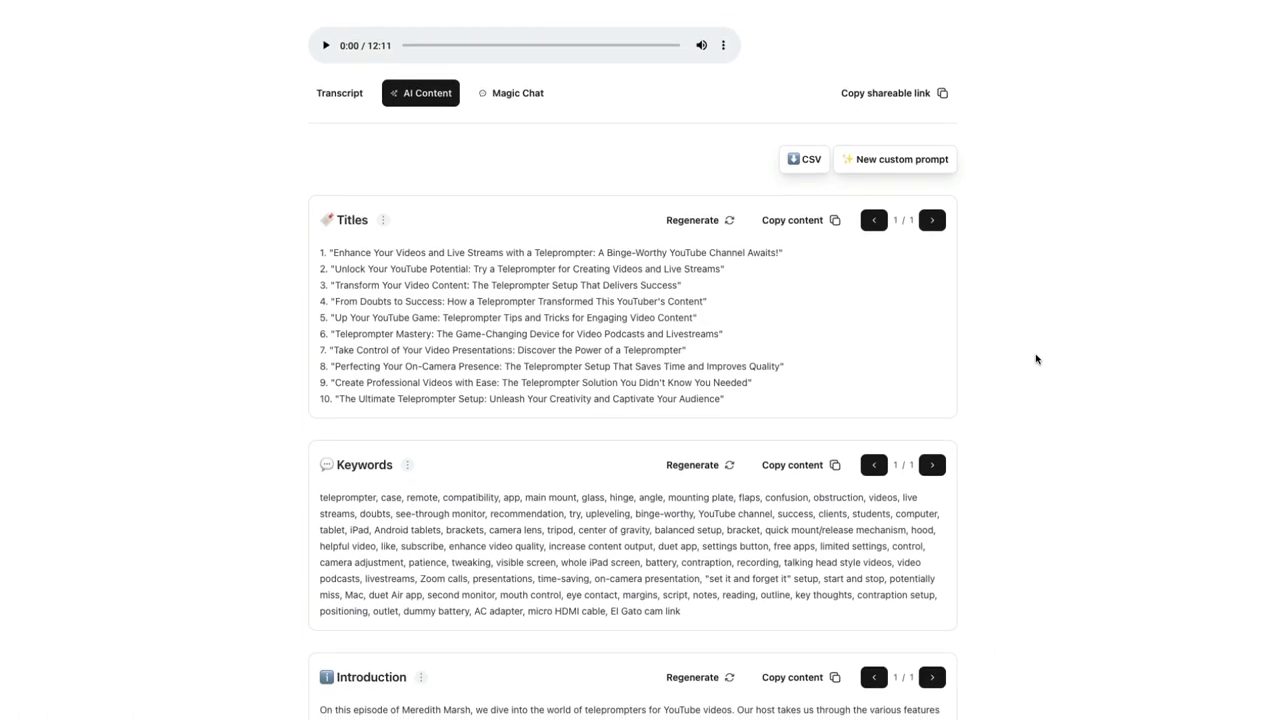
{"action": "scroll", "coordinate": [548, 313], "scroll_direction": "up", "scroll_amount": 1}
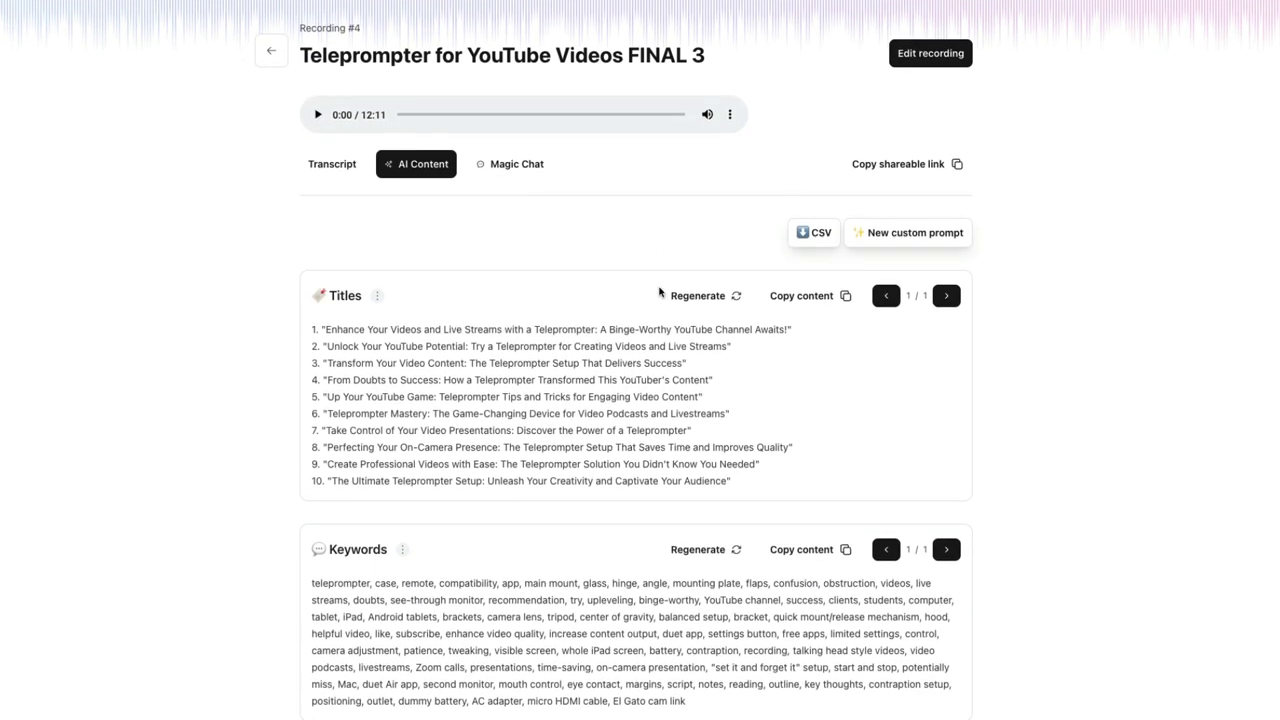
{"action": "scroll", "coordinate": [521, 400], "scroll_direction": "down", "scroll_amount": 1}
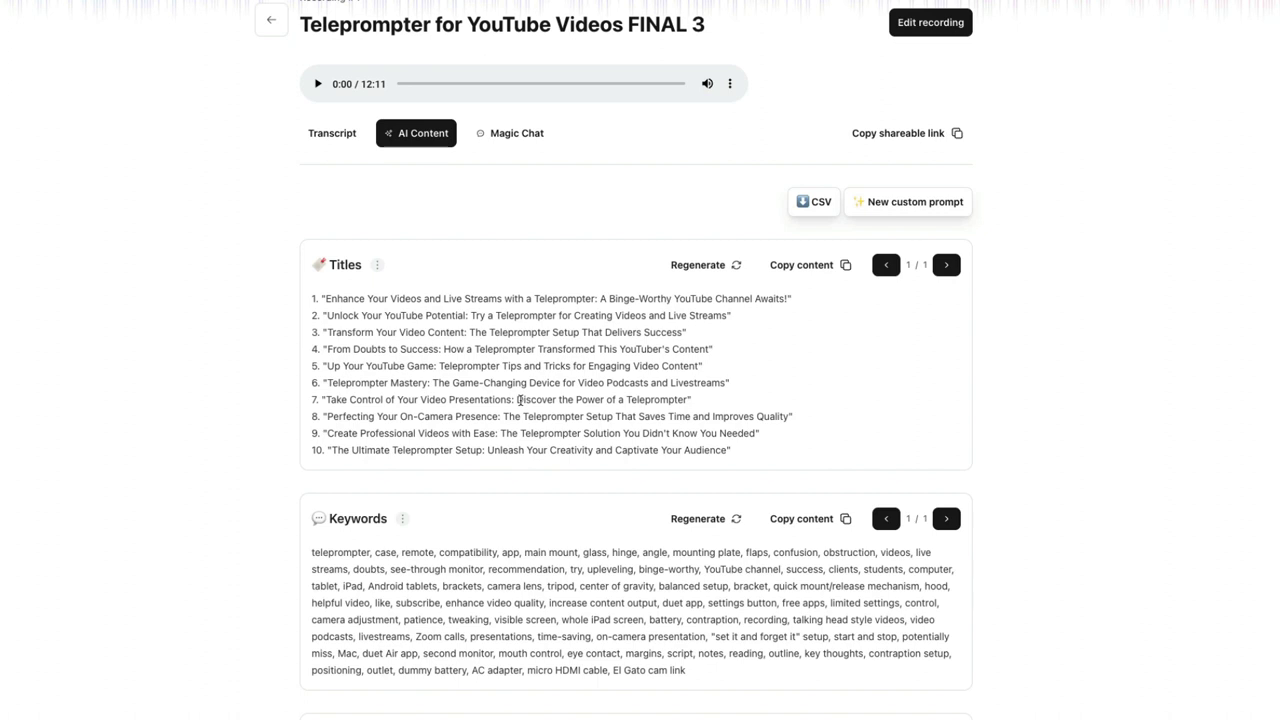
{"action": "scroll", "coordinate": [519, 400], "scroll_direction": "down", "scroll_amount": 1}
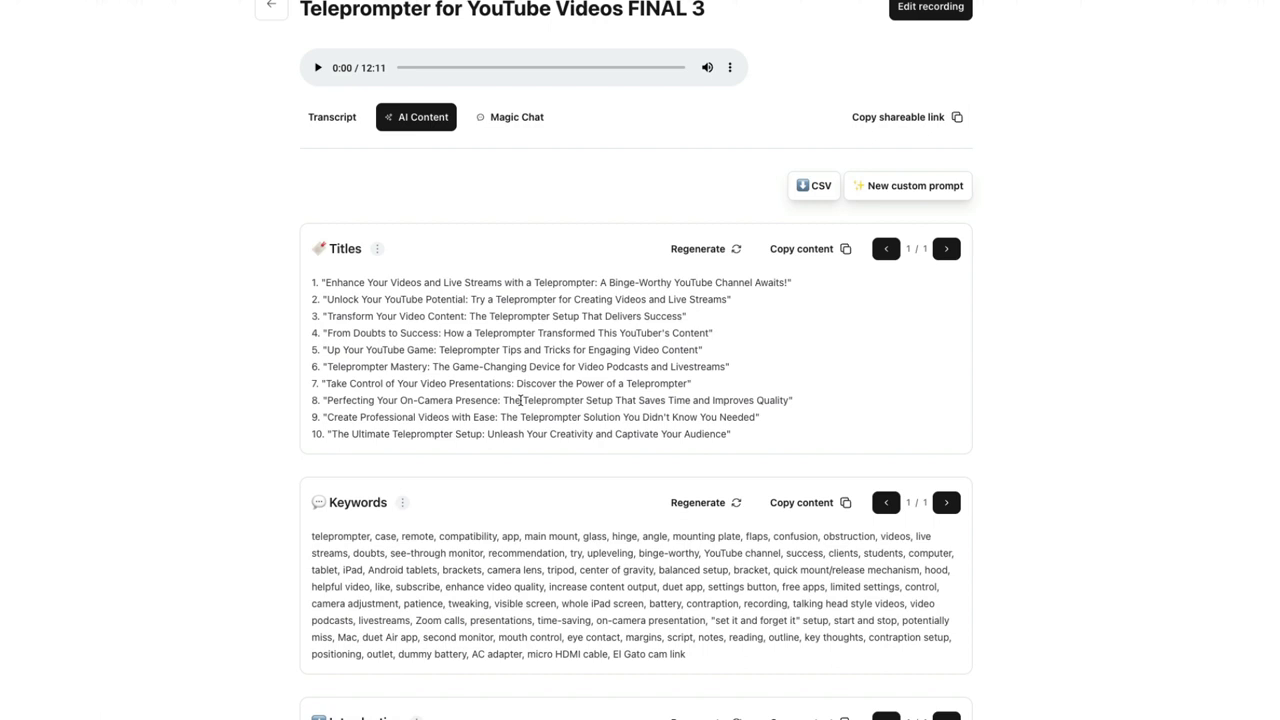
{"action": "scroll", "coordinate": [519, 400], "scroll_direction": "down", "scroll_amount": 3}
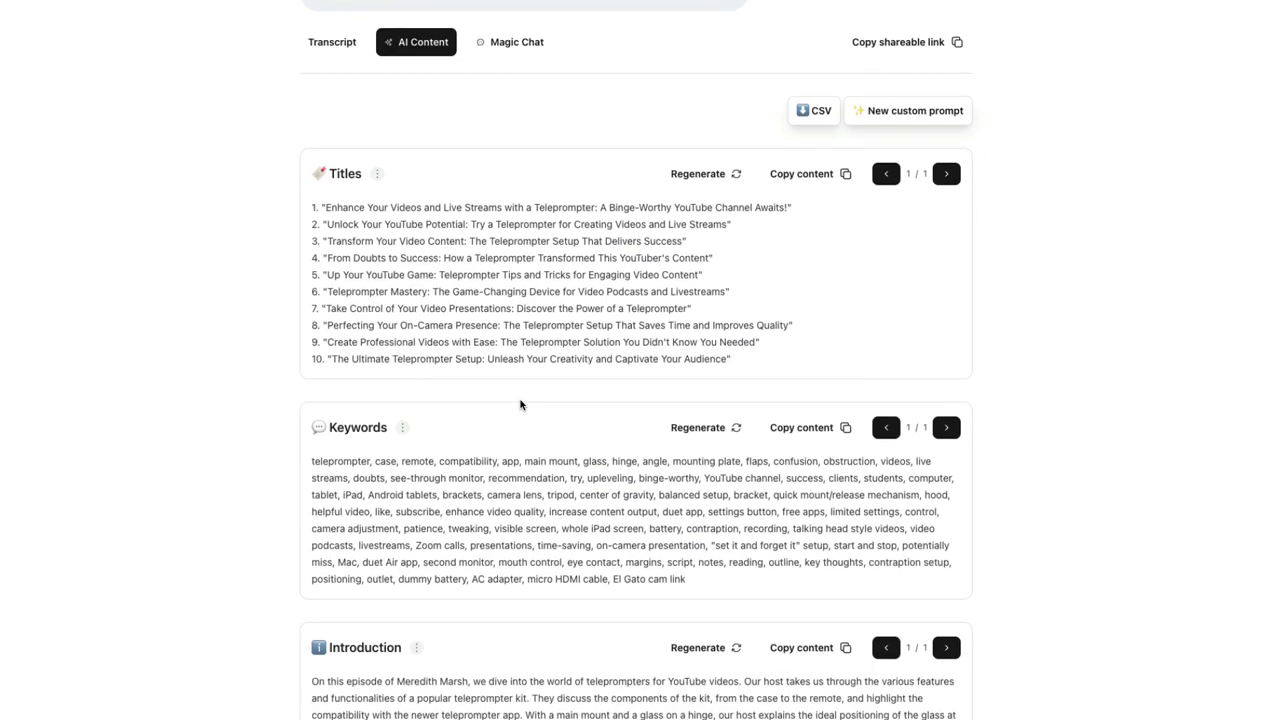
{"action": "scroll", "coordinate": [520, 404], "scroll_direction": "down", "scroll_amount": 5}
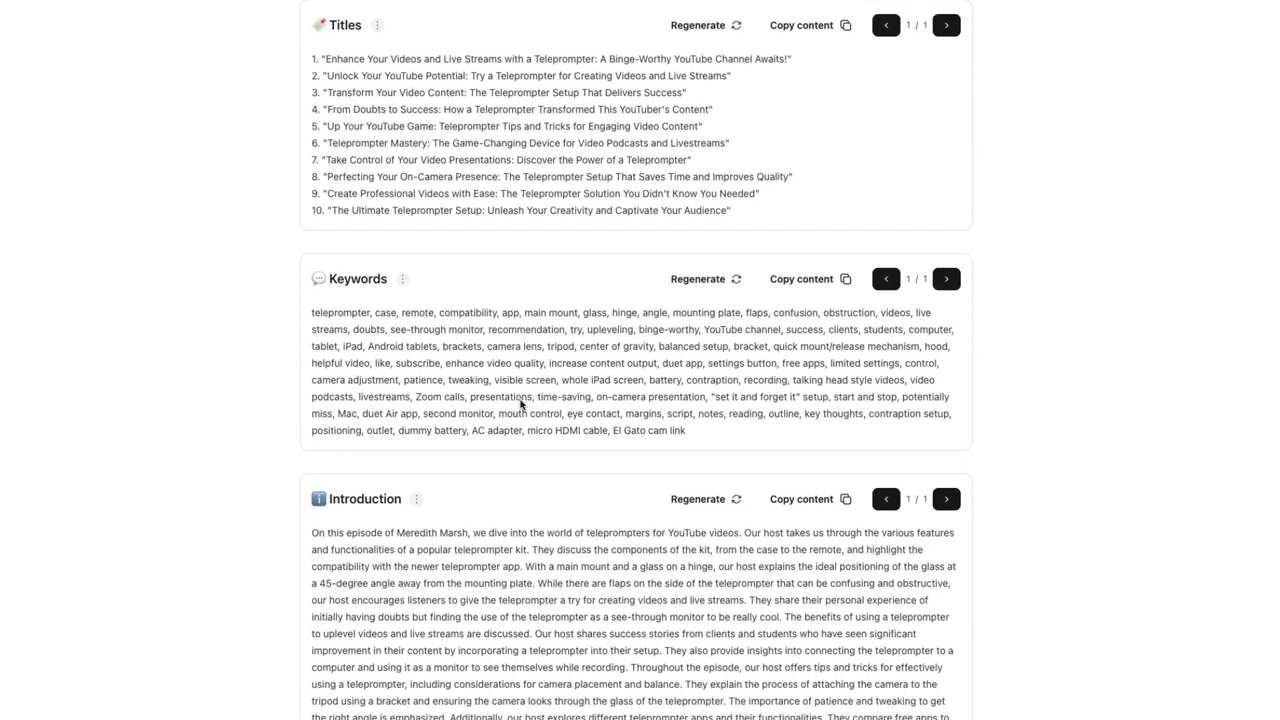
{"action": "scroll", "coordinate": [520, 404], "scroll_direction": "down", "scroll_amount": 6}
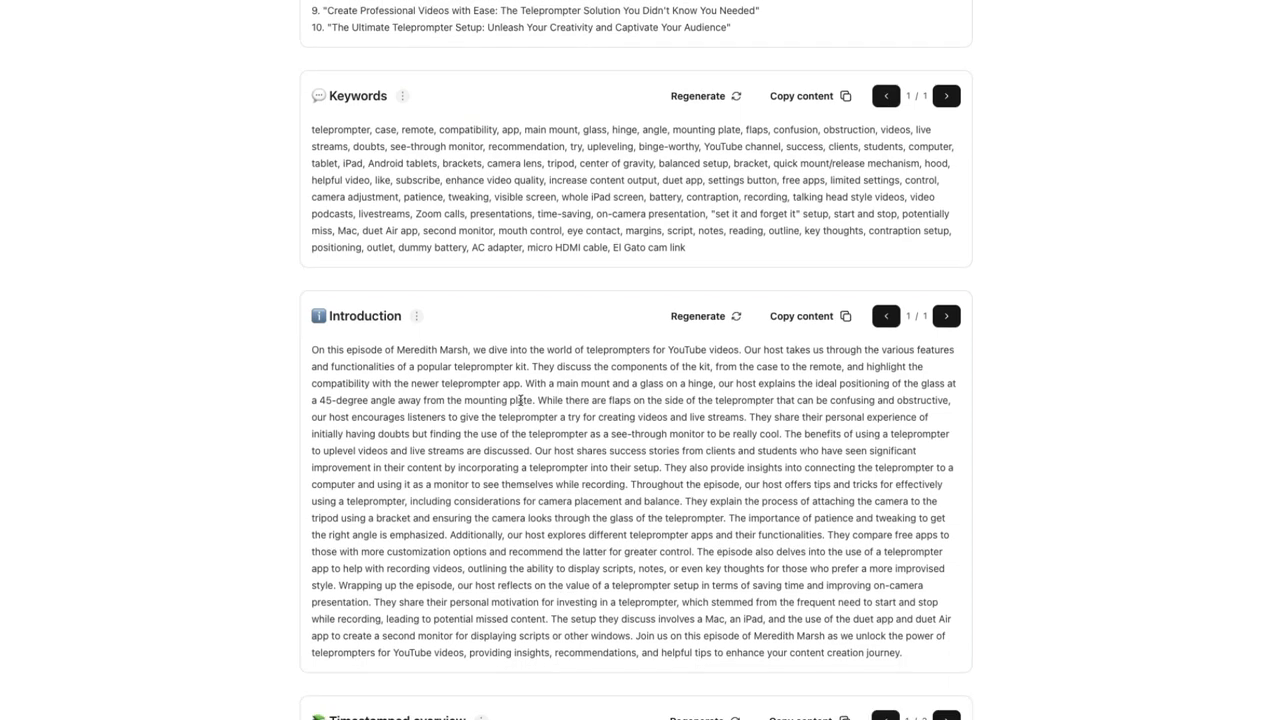
{"action": "scroll", "coordinate": [520, 400], "scroll_direction": "down", "scroll_amount": 1}
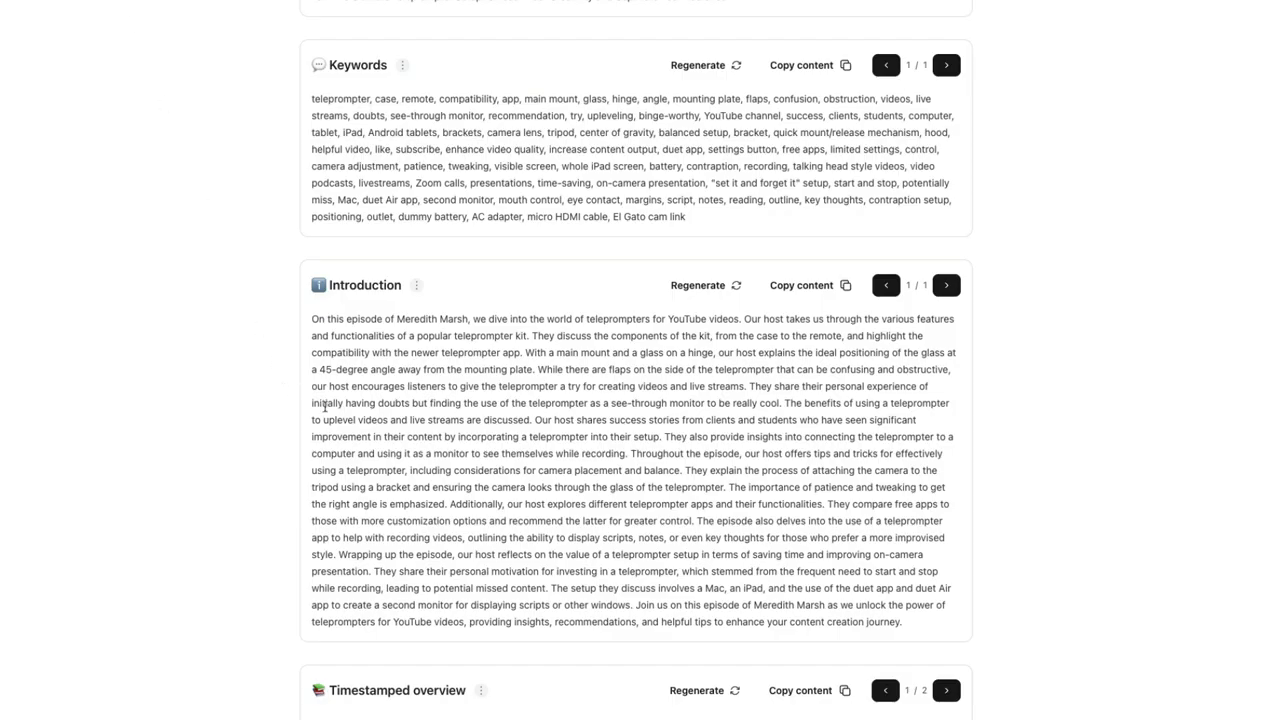
Check both Timestamped overview pages, then select the whole Questions & answers list.
{"action": "scroll", "coordinate": [325, 406], "scroll_direction": "down", "scroll_amount": 3}
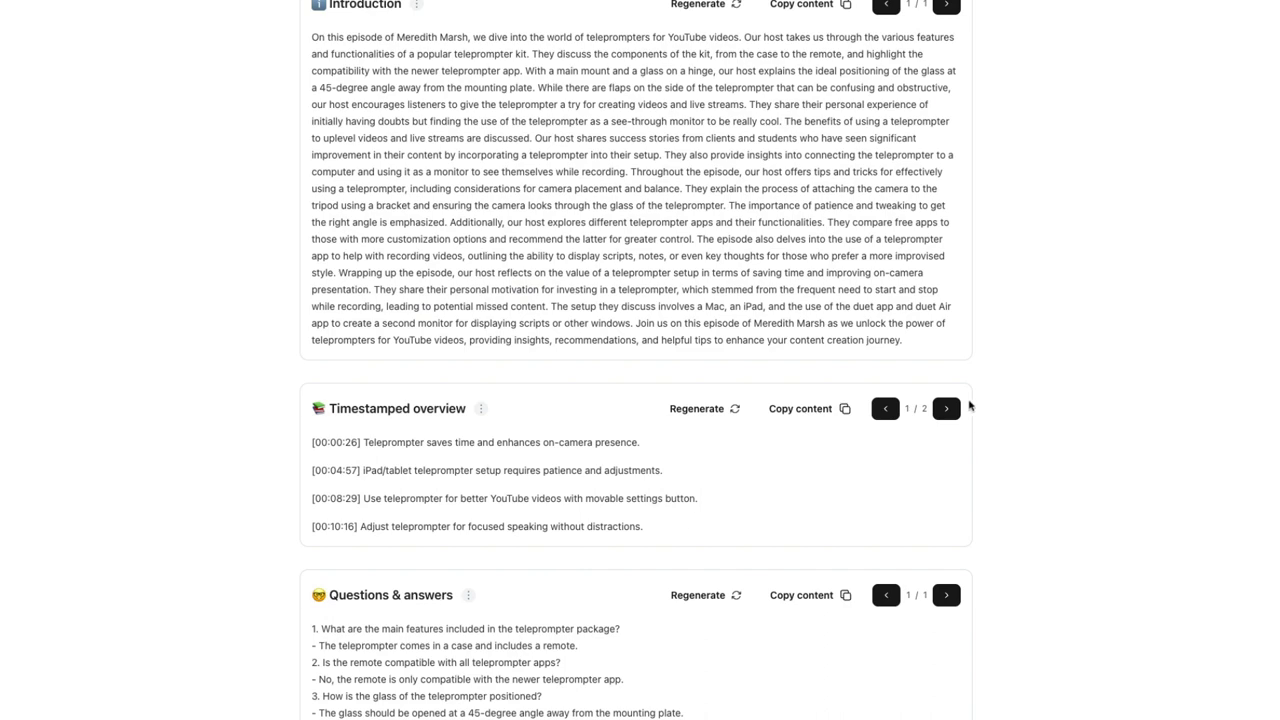
{"action": "left_click", "coordinate": [946, 408]}
{"action": "left_click", "coordinate": [885, 408]}
{"action": "scroll", "coordinate": [1100, 495], "scroll_direction": "down", "scroll_amount": 2}
{"action": "scroll", "coordinate": [1100, 497], "scroll_direction": "down", "scroll_amount": 2}
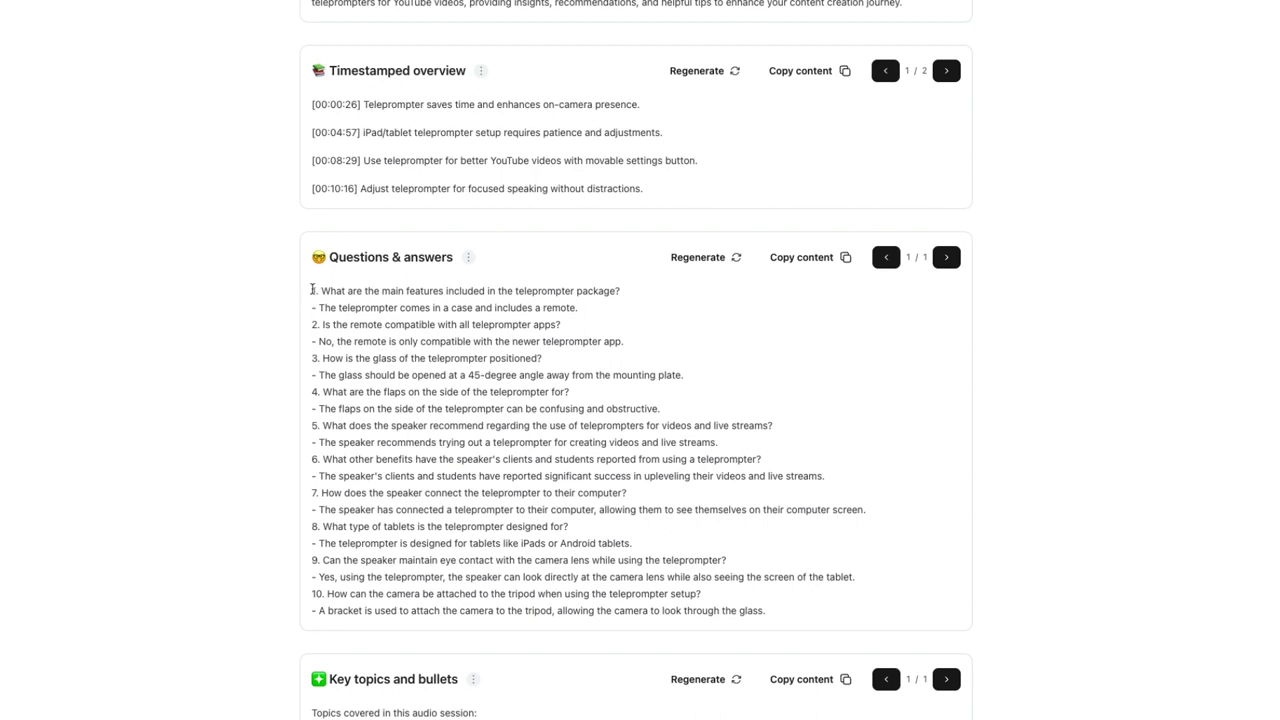
{"action": "left_click_drag", "start_coordinate": [312, 290], "coordinate": [795, 608]}
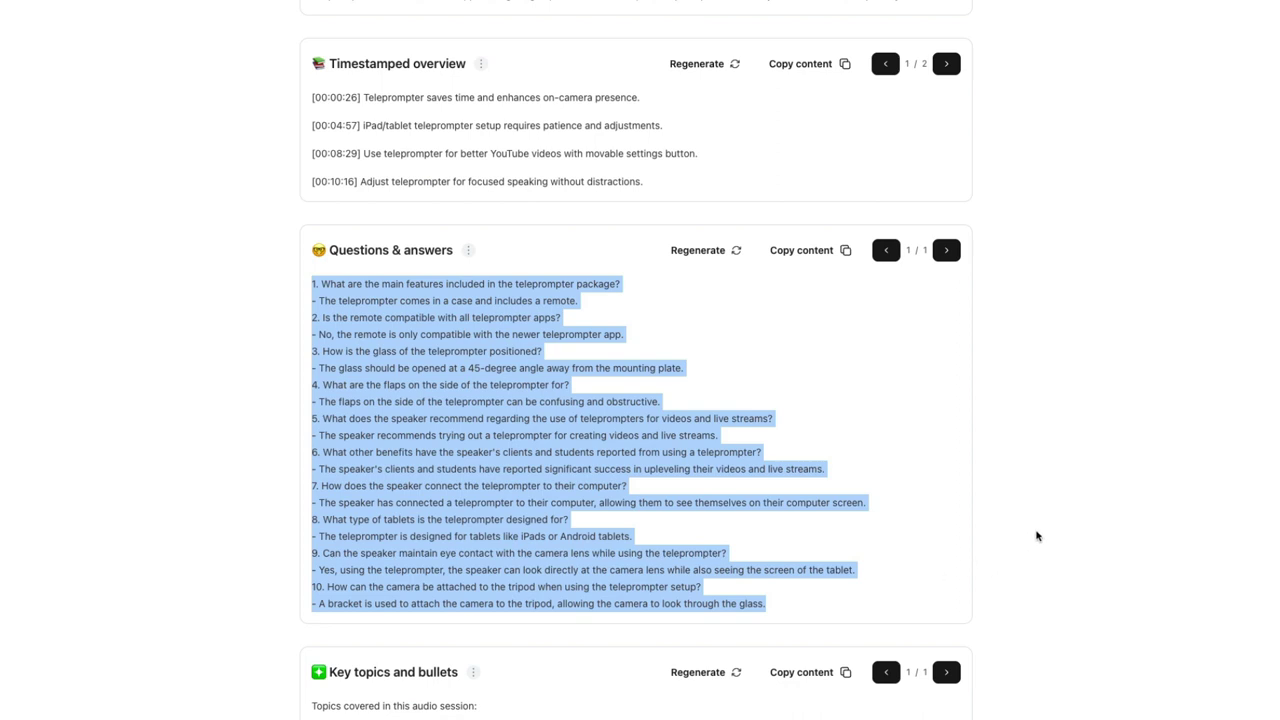
Scroll past Key topics to the Clip finder section of host quotes and time ranges.
{"action": "scroll", "coordinate": [1036, 533], "scroll_direction": "down", "scroll_amount": 3}
{"action": "scroll", "coordinate": [1036, 536], "scroll_direction": "down", "scroll_amount": 8}
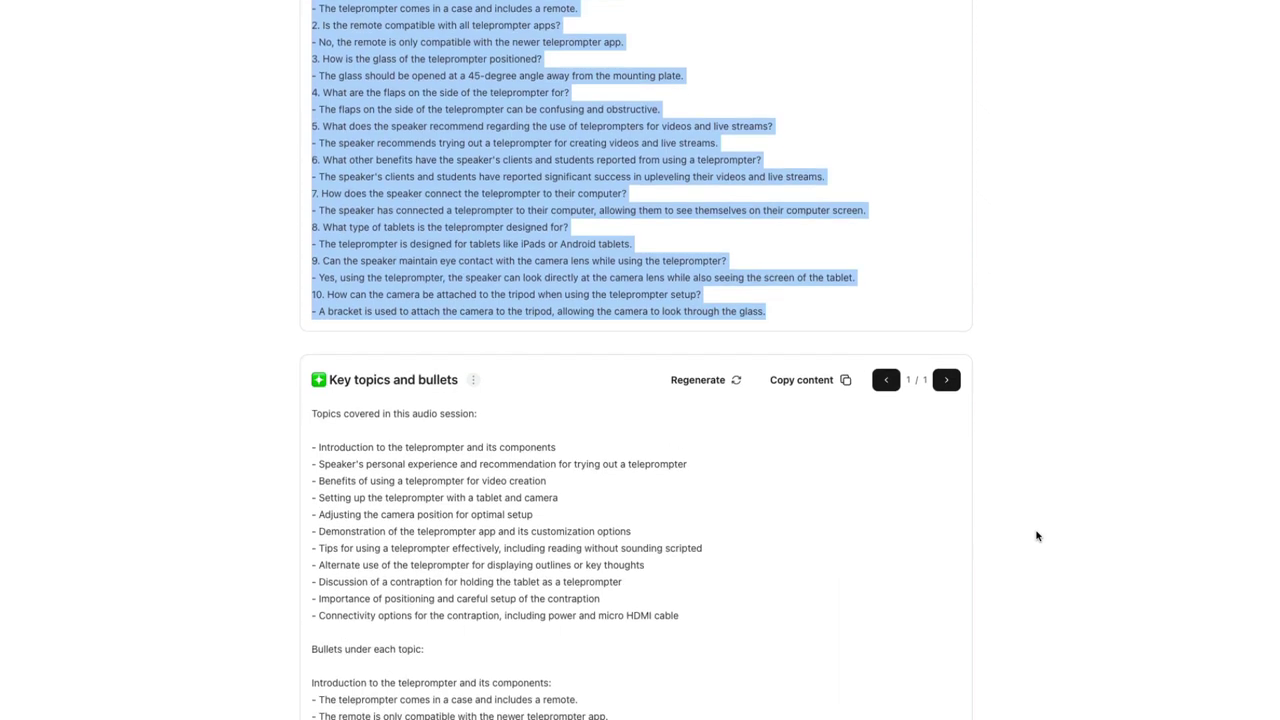
{"action": "scroll", "coordinate": [1036, 536], "scroll_direction": "down", "scroll_amount": 1}
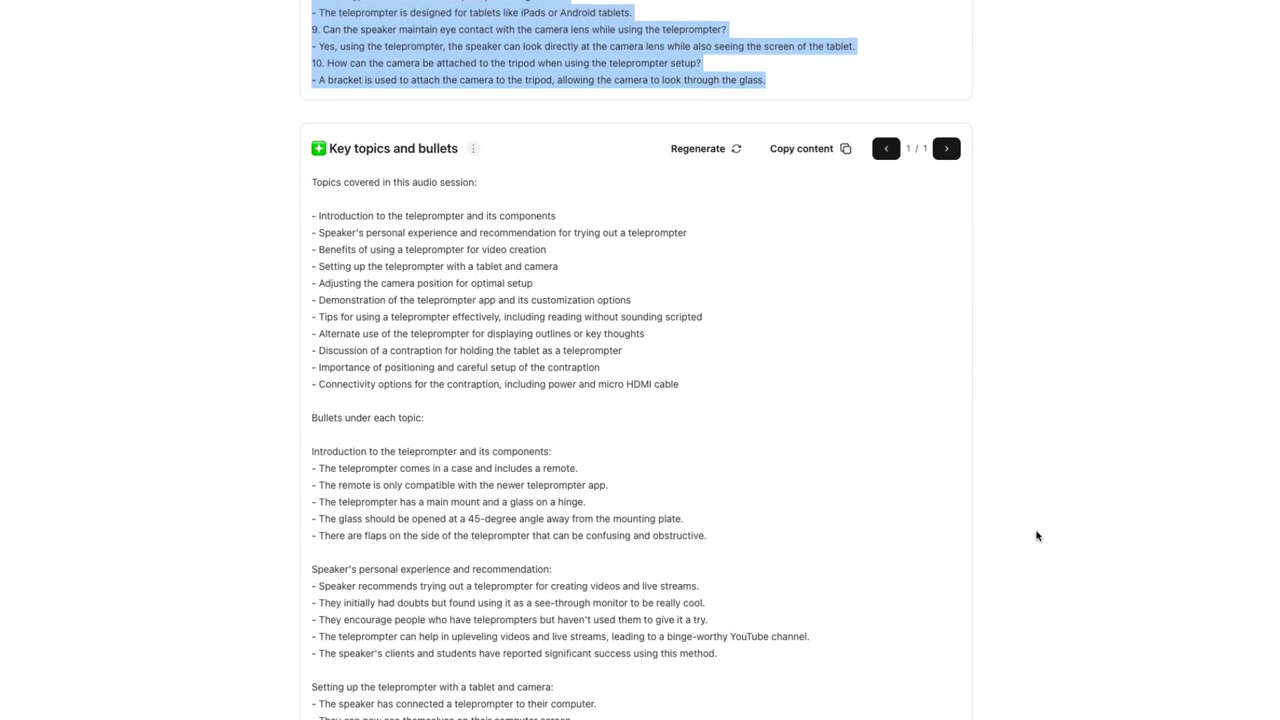
{"action": "scroll", "coordinate": [1036, 536], "scroll_direction": "down", "scroll_amount": 20}
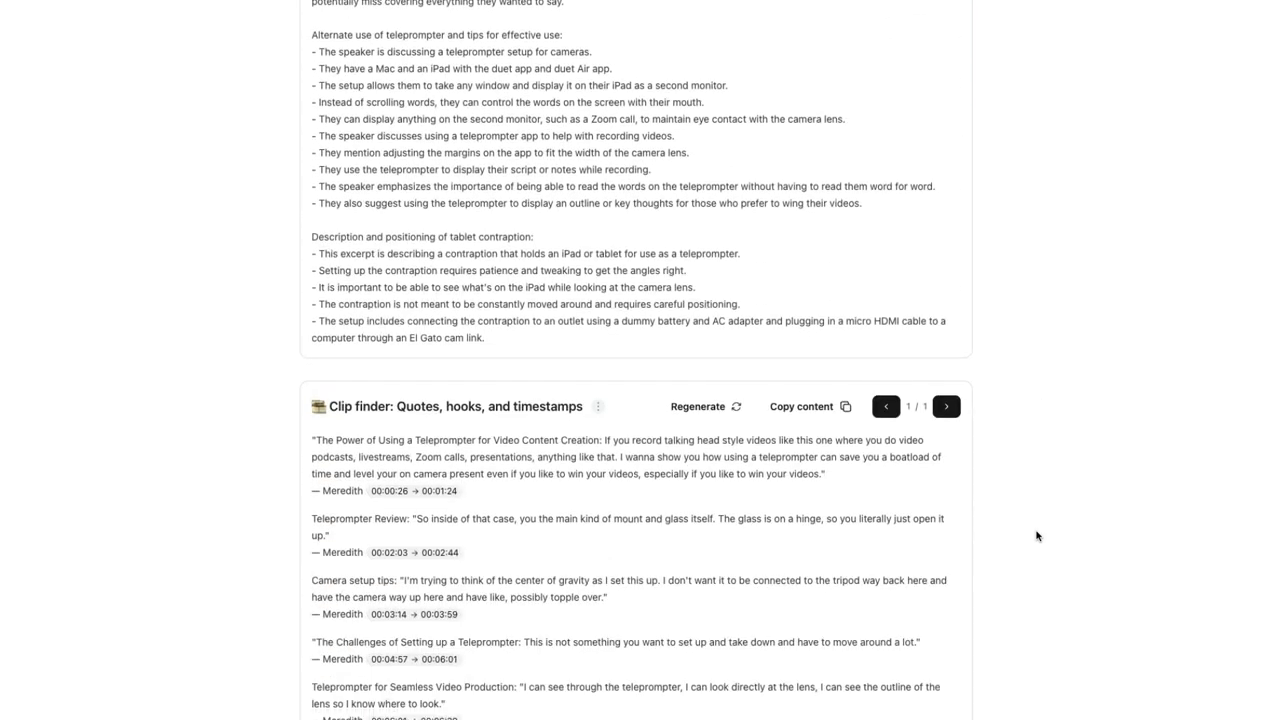
{"action": "scroll", "coordinate": [1036, 536], "scroll_direction": "down", "scroll_amount": 5}
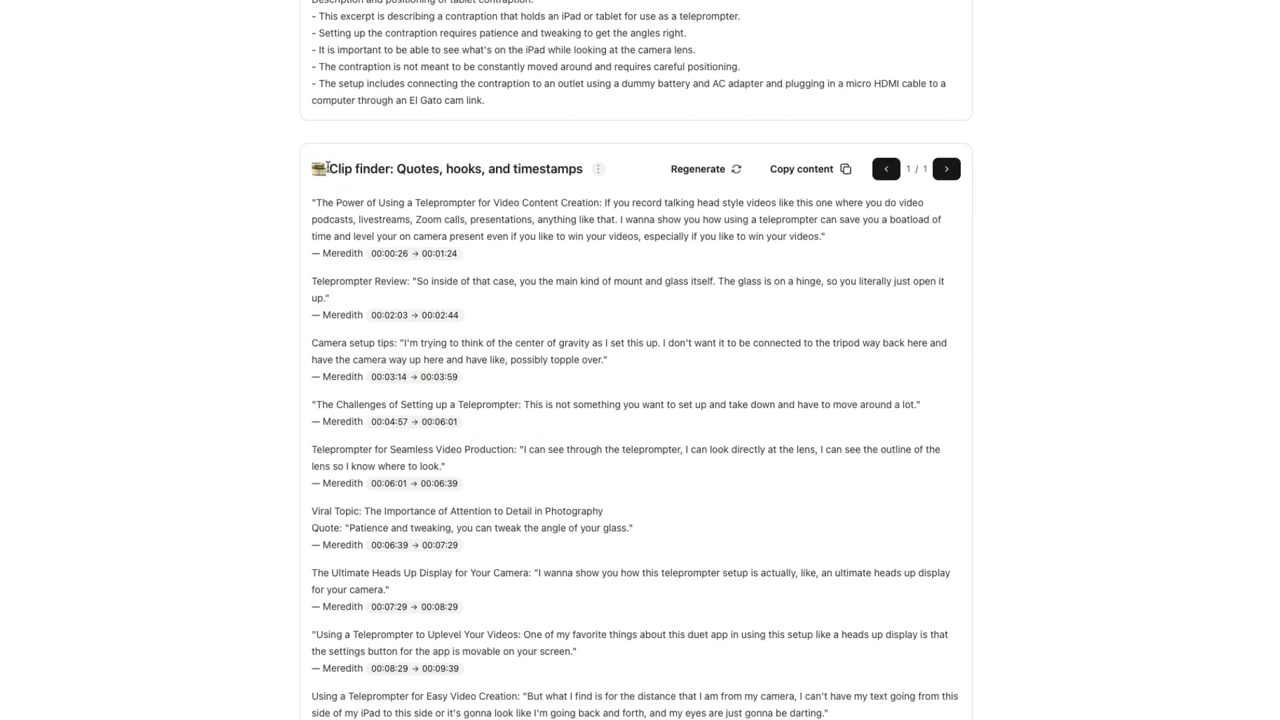
{"action": "left_click_drag", "start_coordinate": [329, 168], "coordinate": [580, 172]}
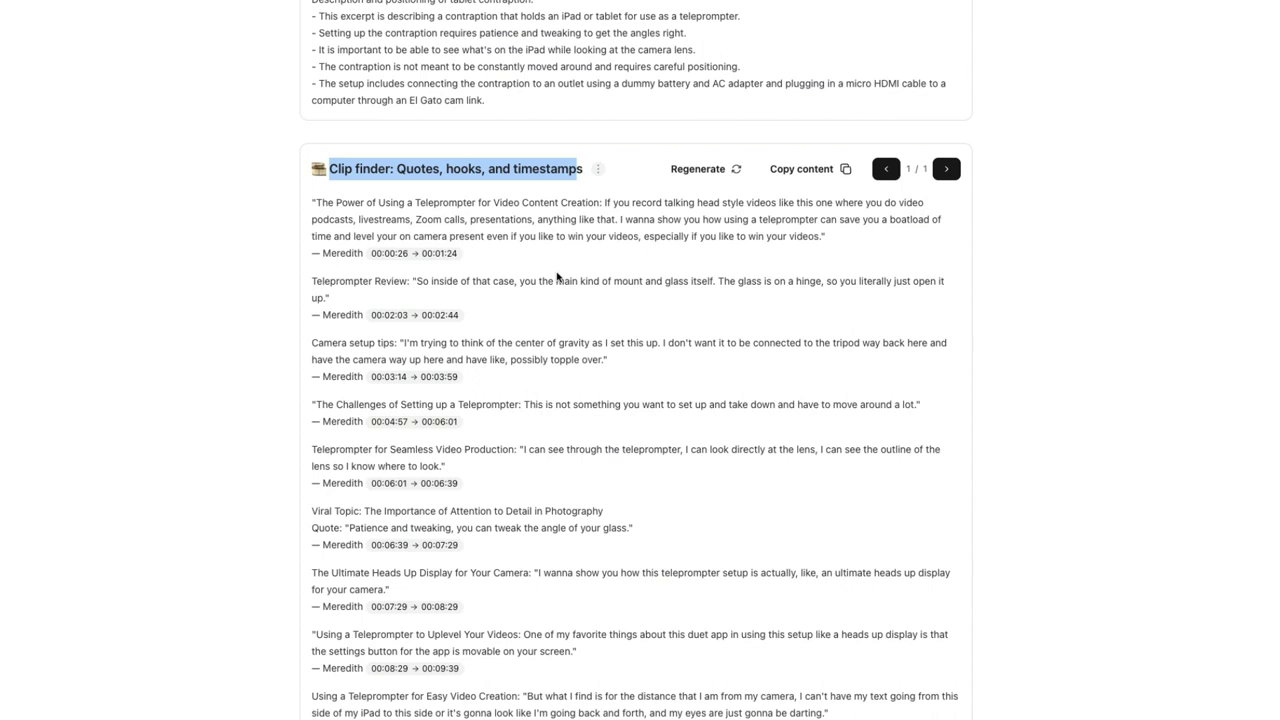
{"action": "left_click", "coordinate": [582, 169]}
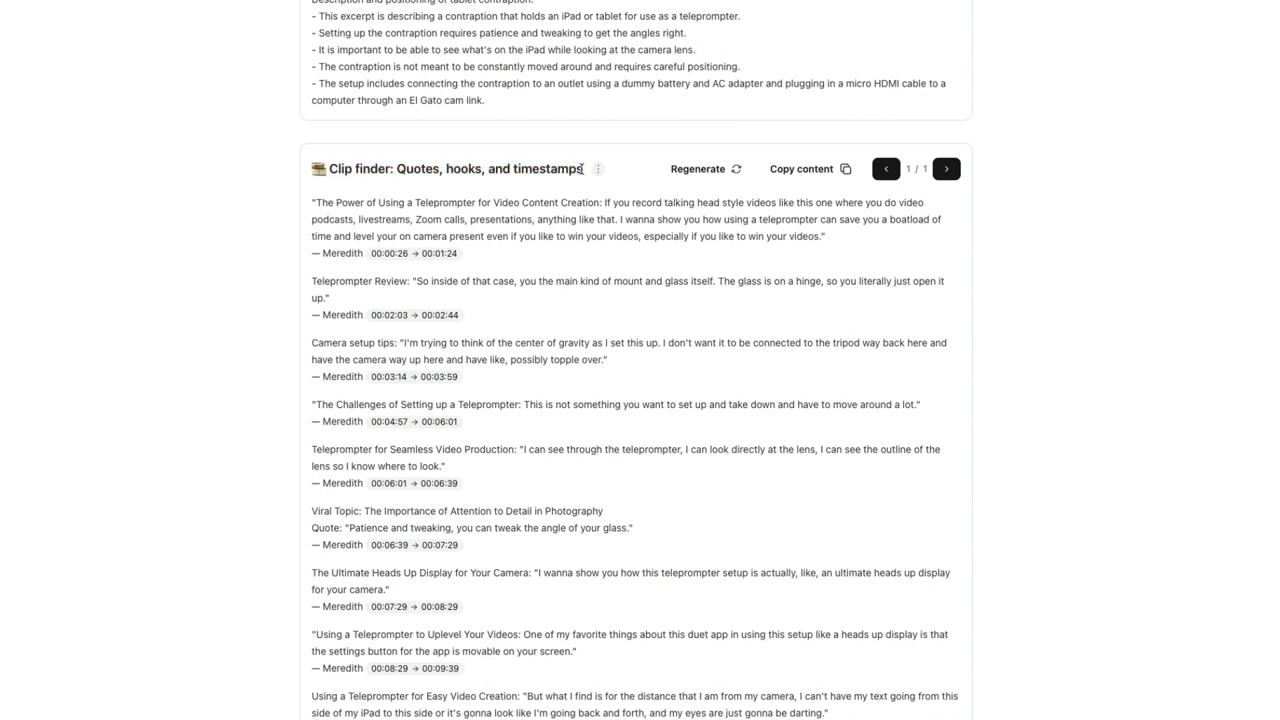
Skim Reel script, LinkedIn post, Newsletter, Tweet thread and Threads, then return to Titles.
{"action": "scroll", "coordinate": [578, 317], "scroll_direction": "down", "scroll_amount": 10}
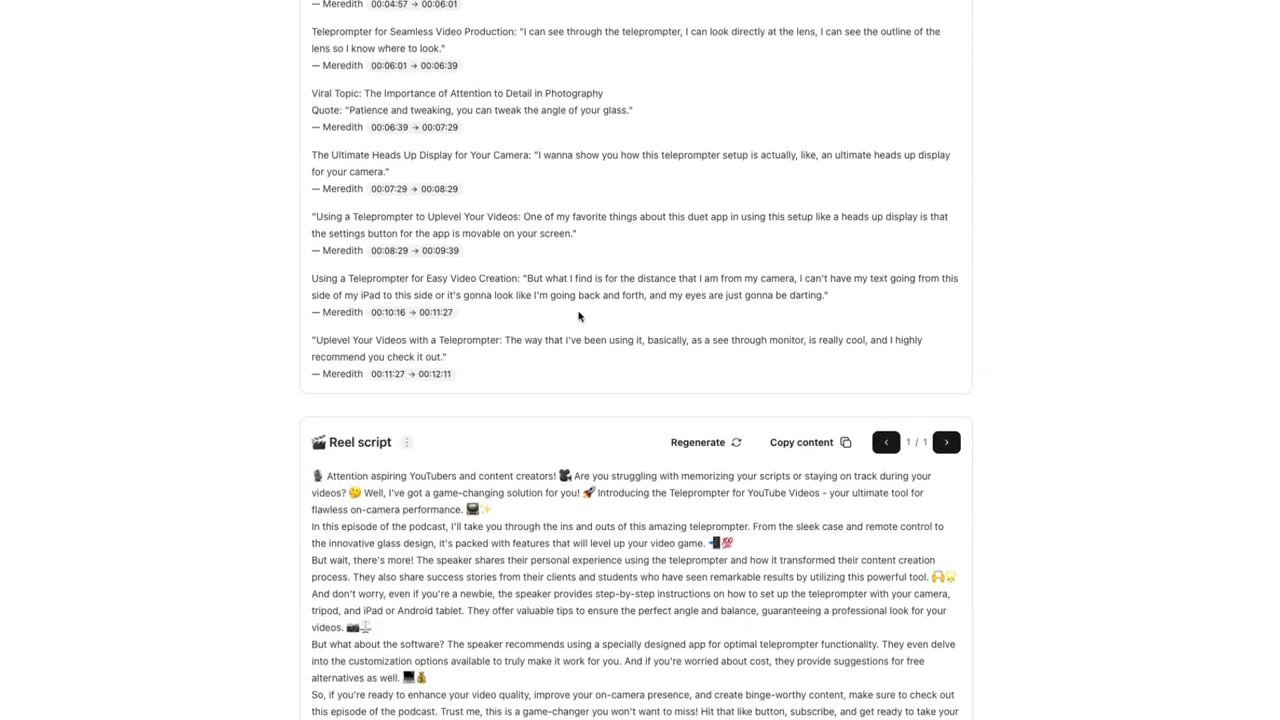
{"action": "scroll", "coordinate": [578, 317], "scroll_direction": "up", "scroll_amount": 3}
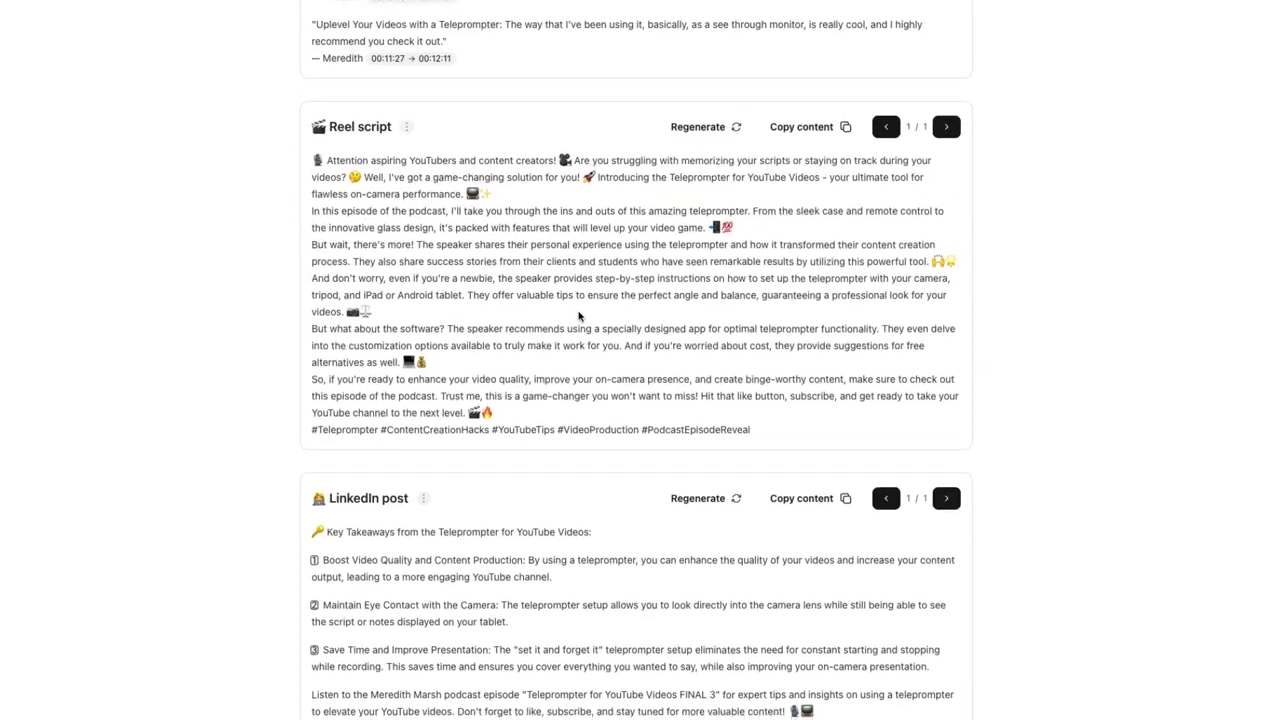
{"action": "scroll", "coordinate": [578, 317], "scroll_direction": "down", "scroll_amount": 1}
{"action": "scroll", "coordinate": [578, 317], "scroll_direction": "down", "scroll_amount": 6}
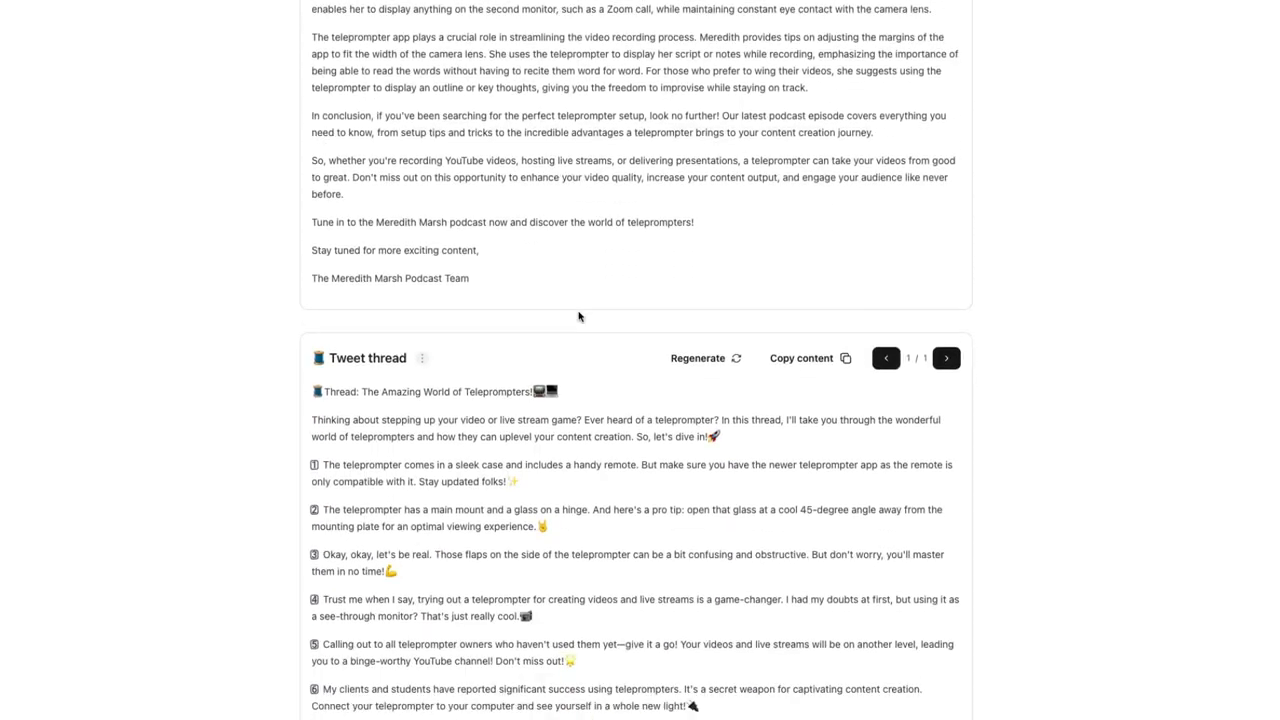
{"action": "scroll", "coordinate": [578, 317], "scroll_direction": "down", "scroll_amount": 3}
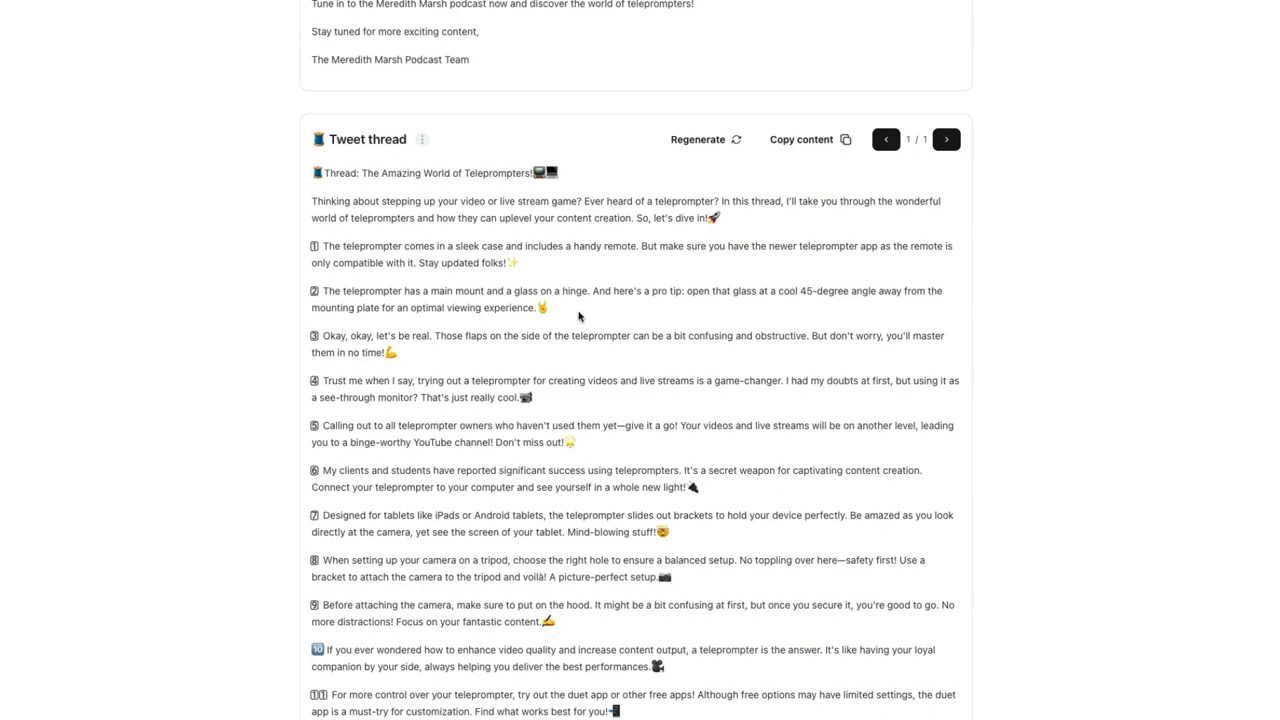
{"action": "scroll", "coordinate": [578, 313], "scroll_direction": "down", "scroll_amount": 10}
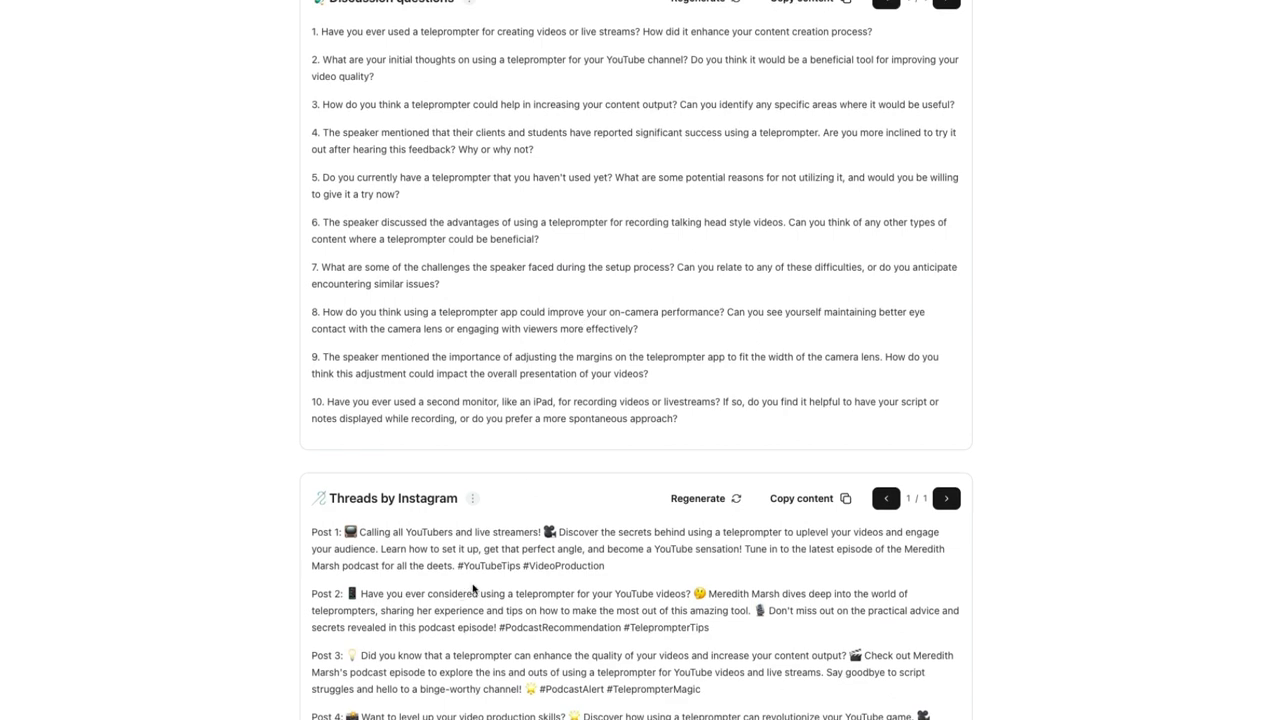
{"action": "scroll", "coordinate": [563, 346], "scroll_direction": "down", "scroll_amount": 15}
{"action": "scroll", "coordinate": [563, 348], "scroll_direction": "up", "scroll_amount": 2}
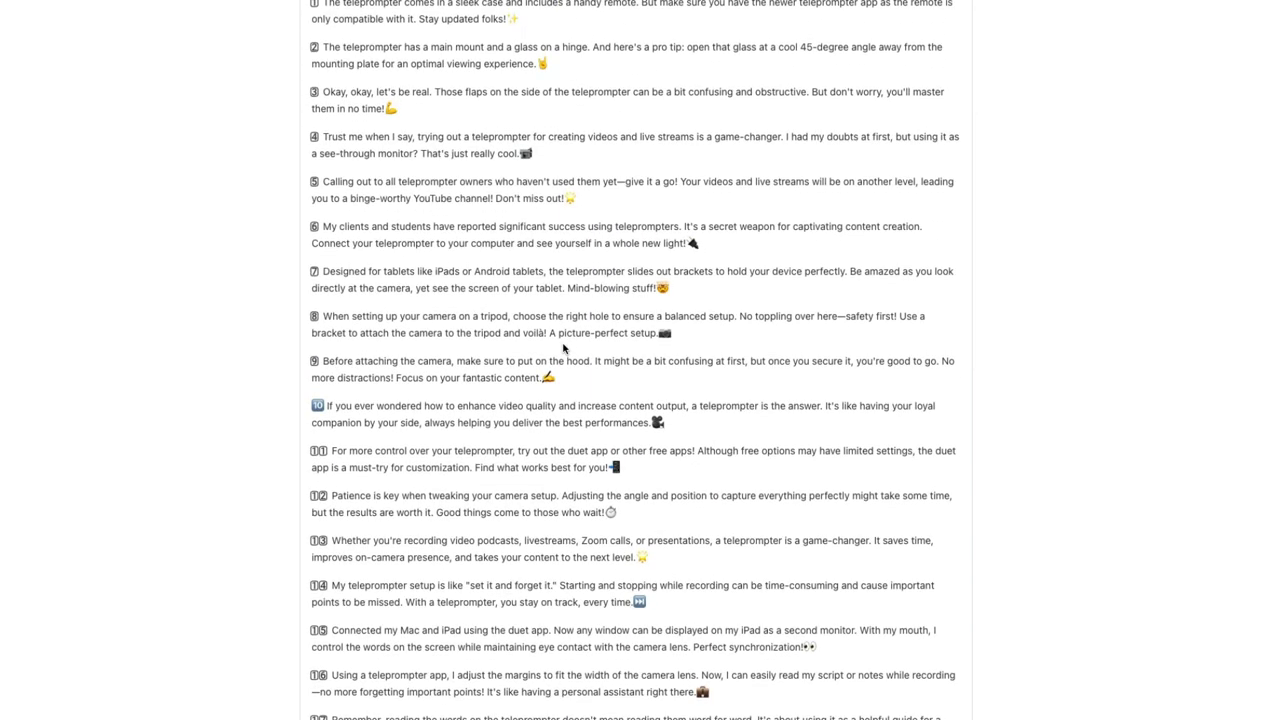
{"action": "scroll", "coordinate": [563, 348], "scroll_direction": "up", "scroll_amount": 8}
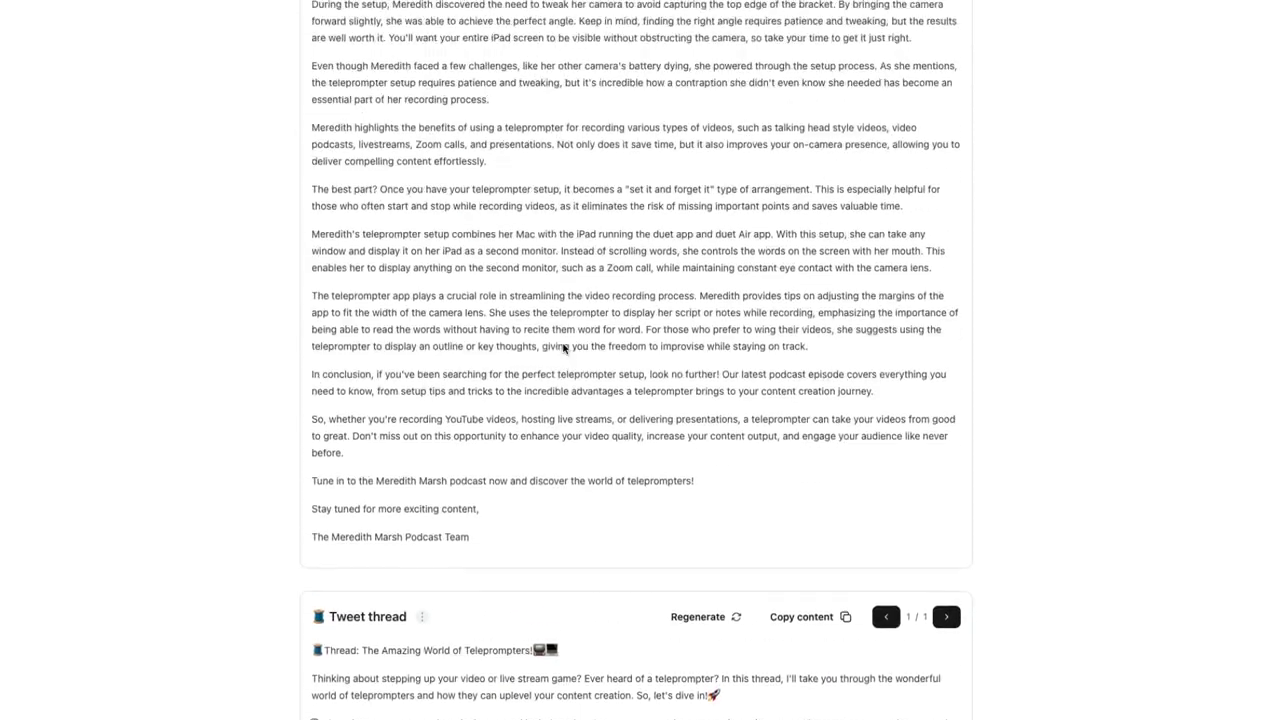
{"action": "scroll", "coordinate": [563, 346], "scroll_direction": "up", "scroll_amount": 20}
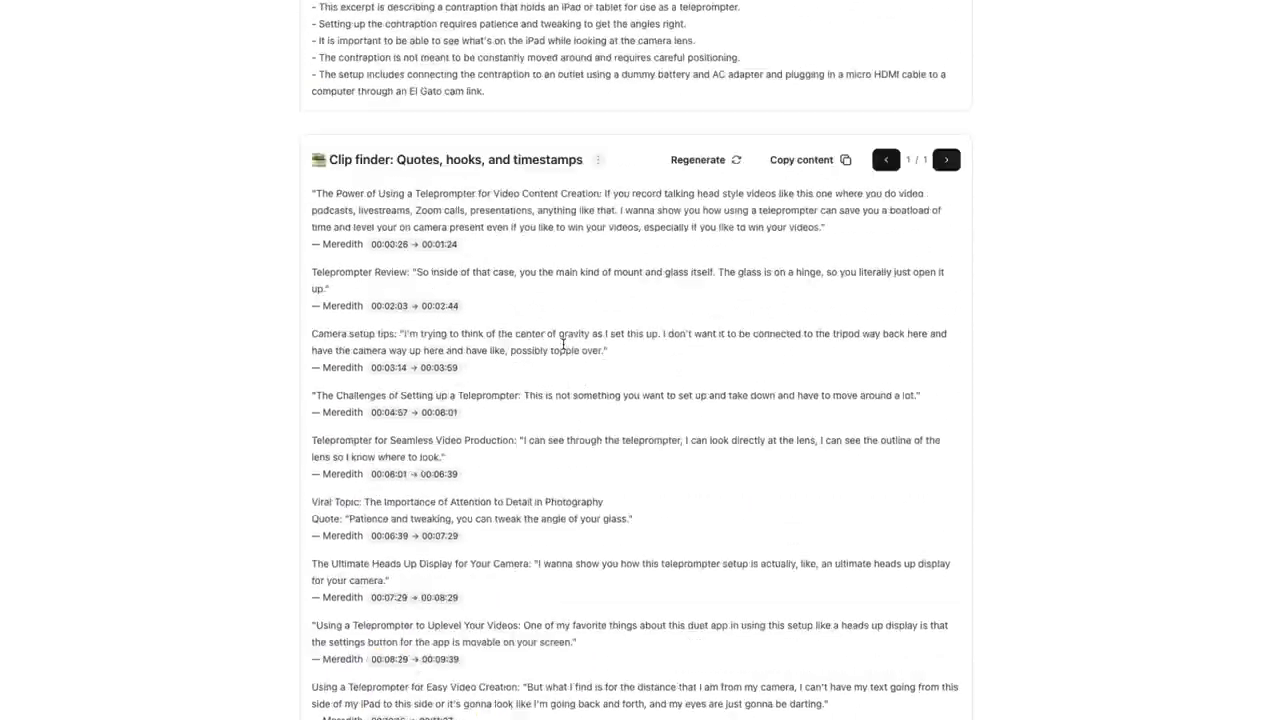
{"action": "scroll", "coordinate": [563, 346], "scroll_direction": "up", "scroll_amount": 20}
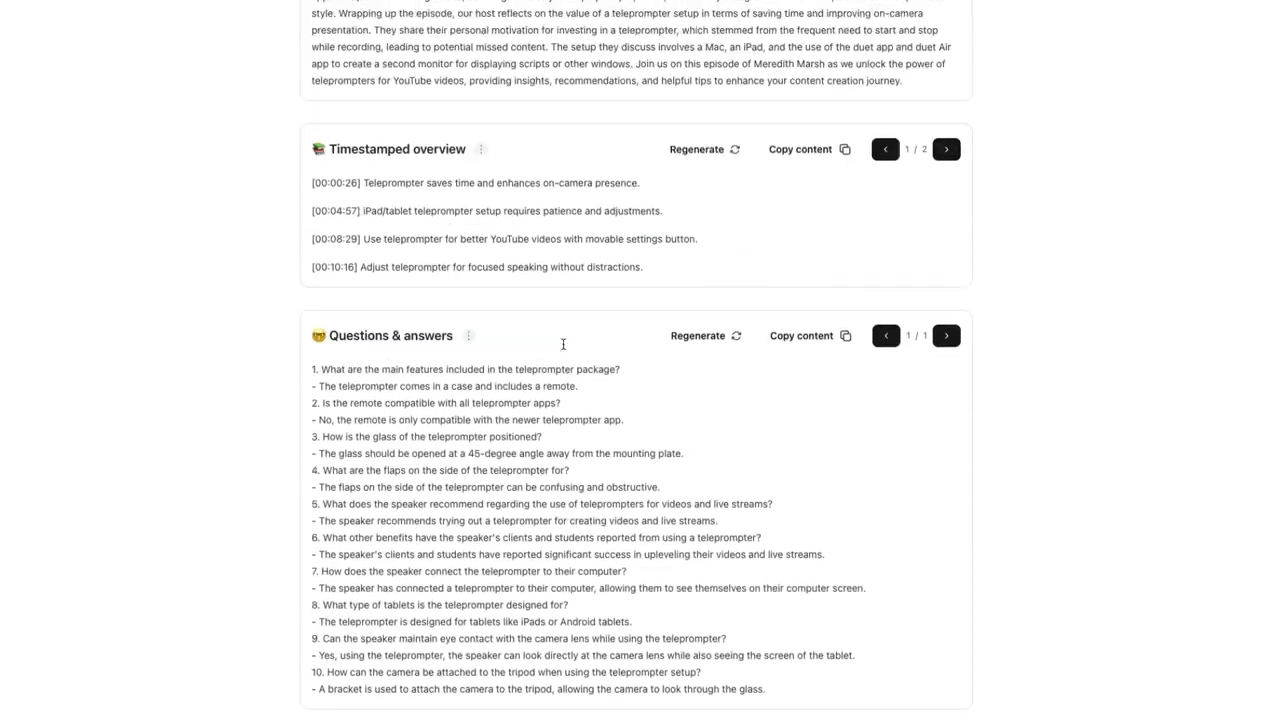
{"action": "scroll", "coordinate": [563, 346], "scroll_direction": "up", "scroll_amount": 15}
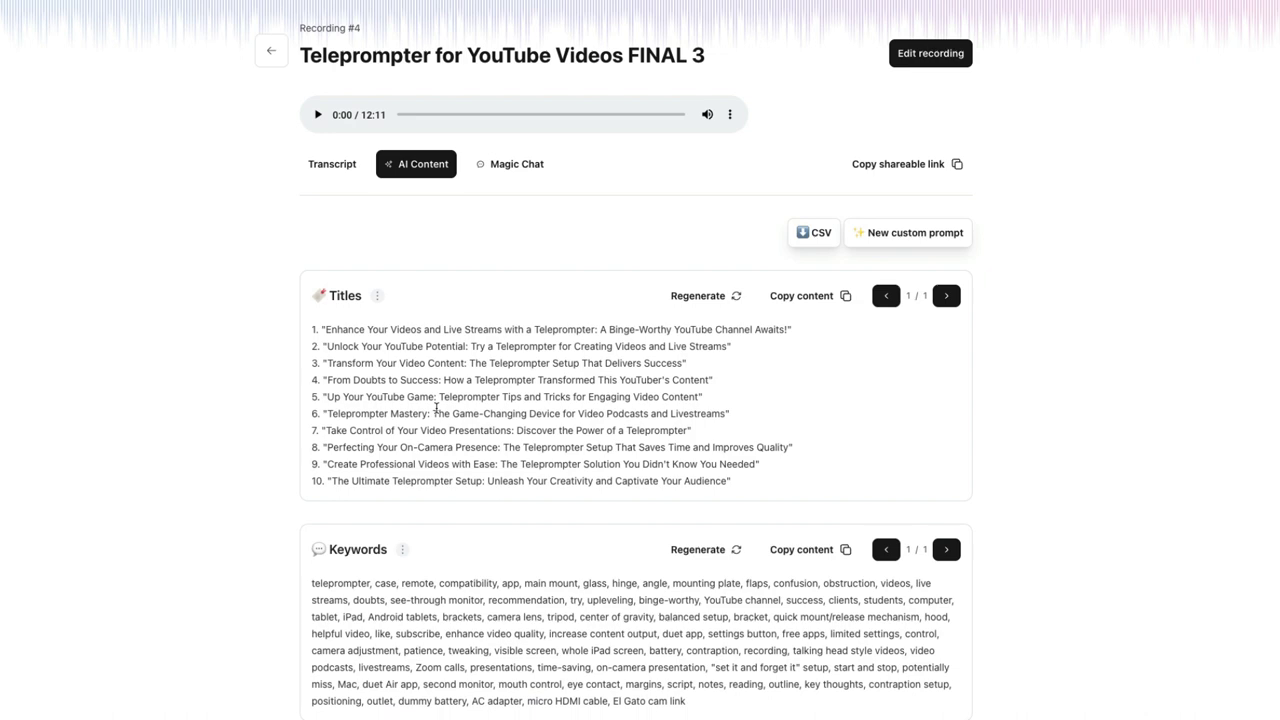
Select the full ten-item Questions & answers list rather than the Introduction paragraph.
{"action": "scroll", "coordinate": [436, 406], "scroll_direction": "down", "scroll_amount": 10}
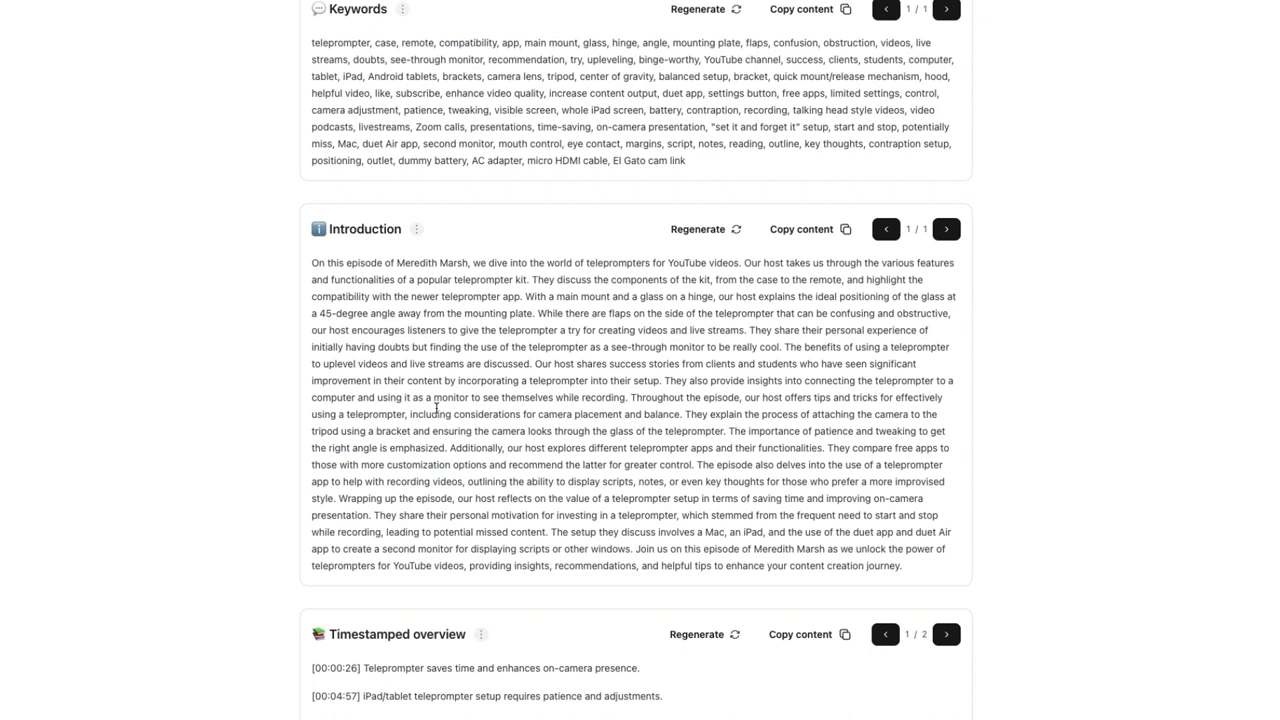
{"action": "left_click_drag", "start_coordinate": [346, 265], "coordinate": [686, 549]}
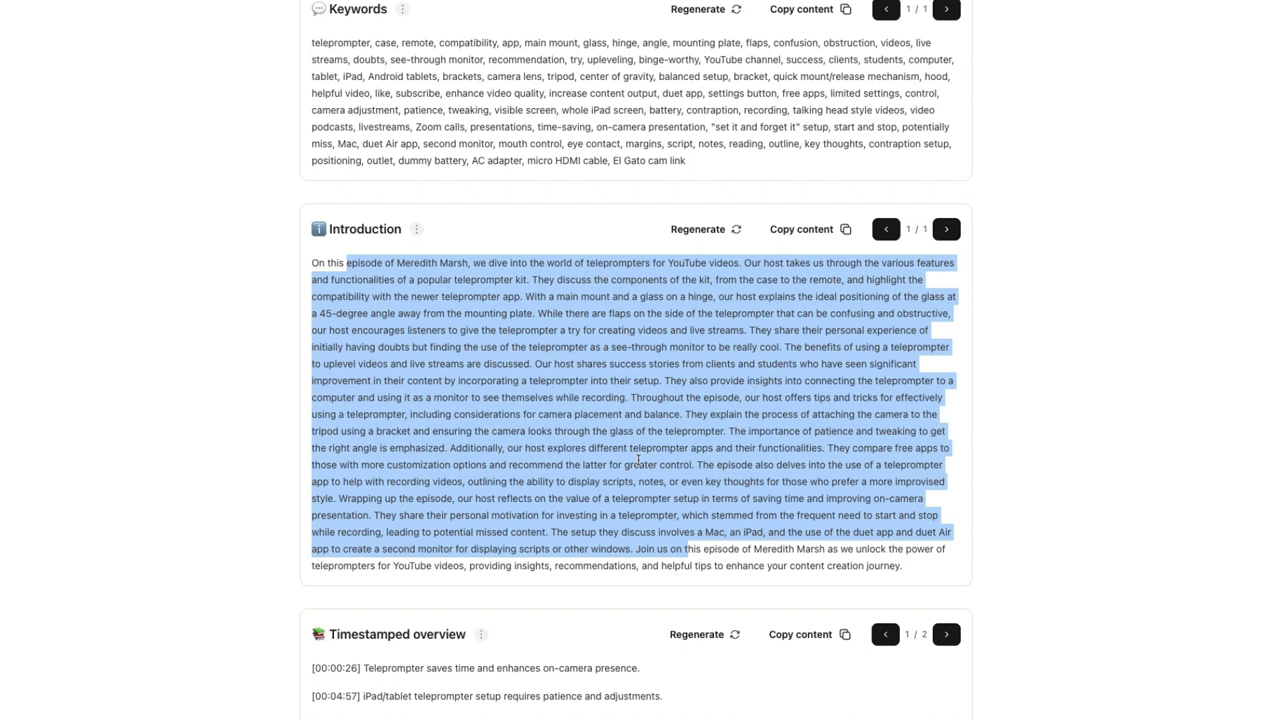
{"action": "scroll", "coordinate": [638, 459], "scroll_direction": "down", "scroll_amount": 5}
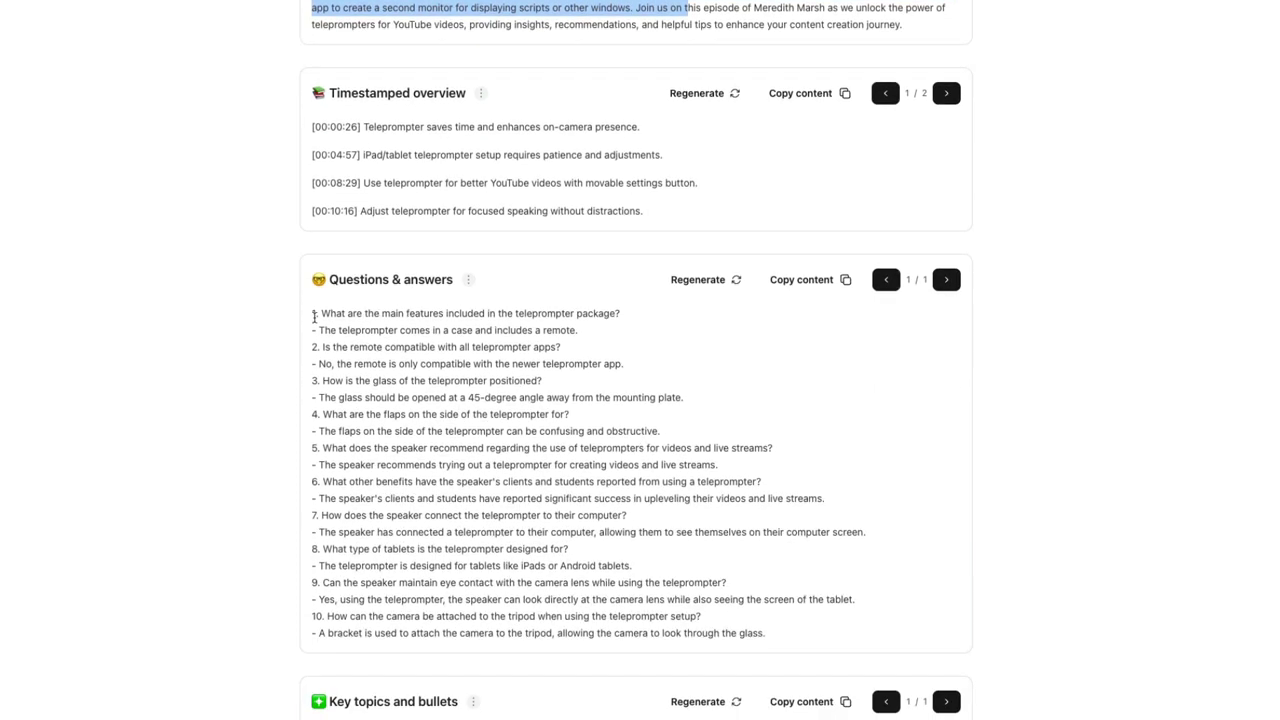
{"action": "left_click_drag", "start_coordinate": [312, 312], "coordinate": [855, 650]}
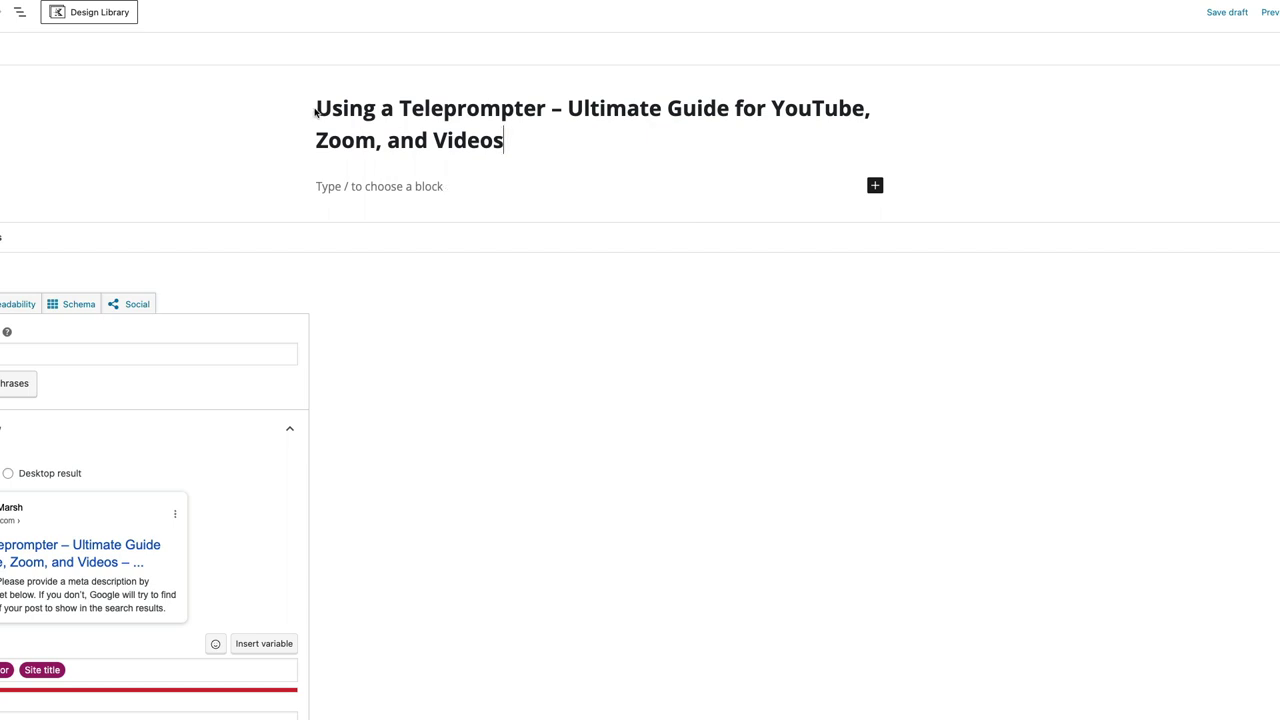
{"action": "left_click_drag", "start_coordinate": [315, 112], "coordinate": [505, 136]}
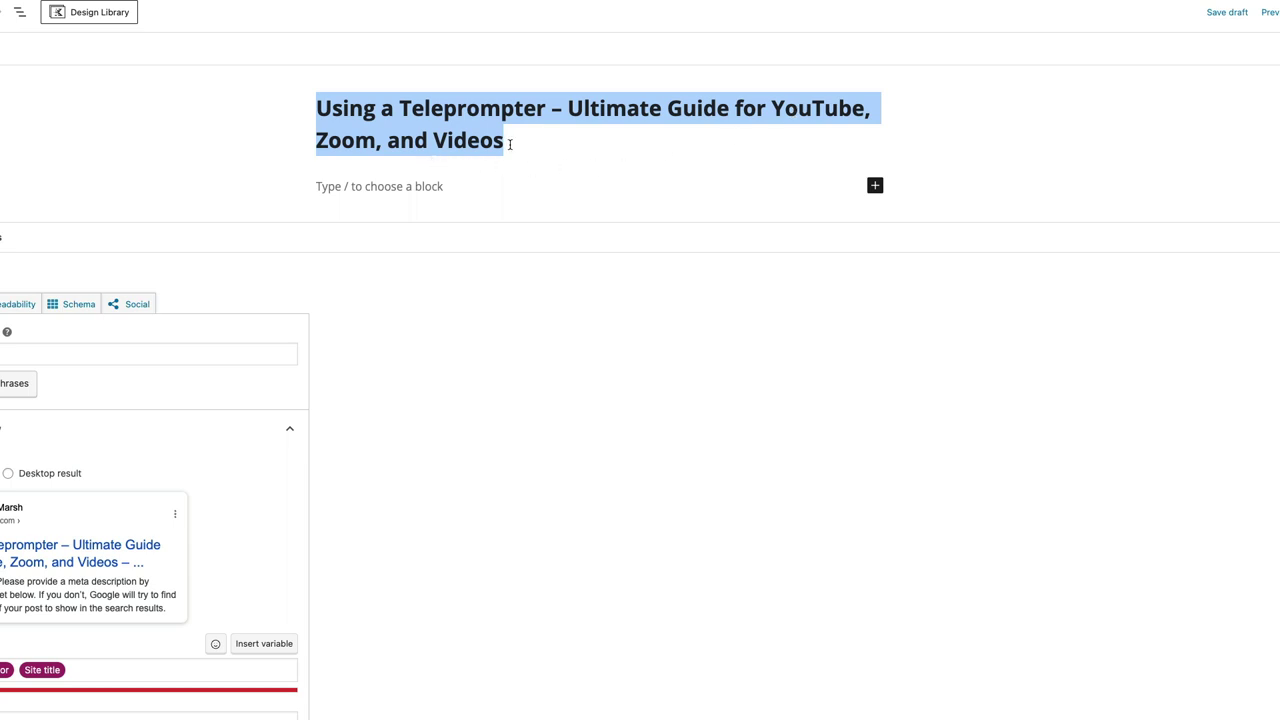
{"action": "left_click", "coordinate": [466, 140]}
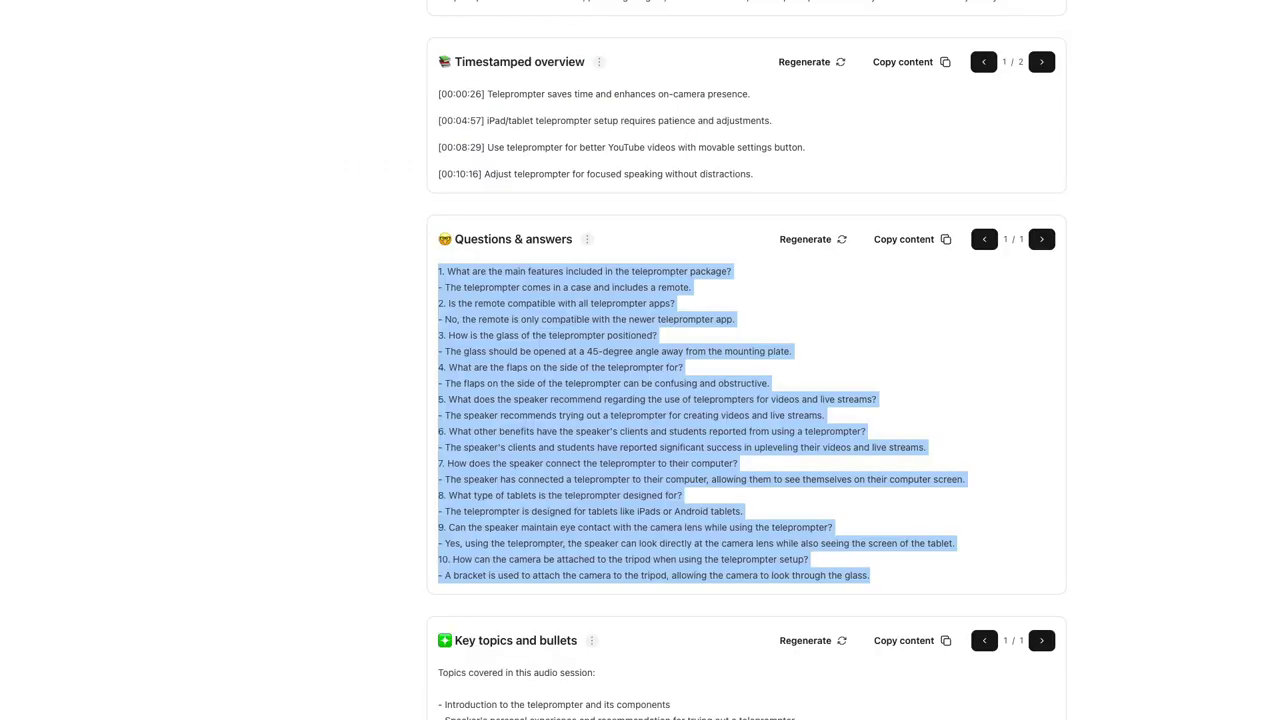
Select ChatGPT's whole 'Up Your Game: How a Teleprompter Can Transform Your YouTube Channel' article.
{"action": "scroll", "coordinate": [422, 293], "scroll_direction": "up", "scroll_amount": 15}
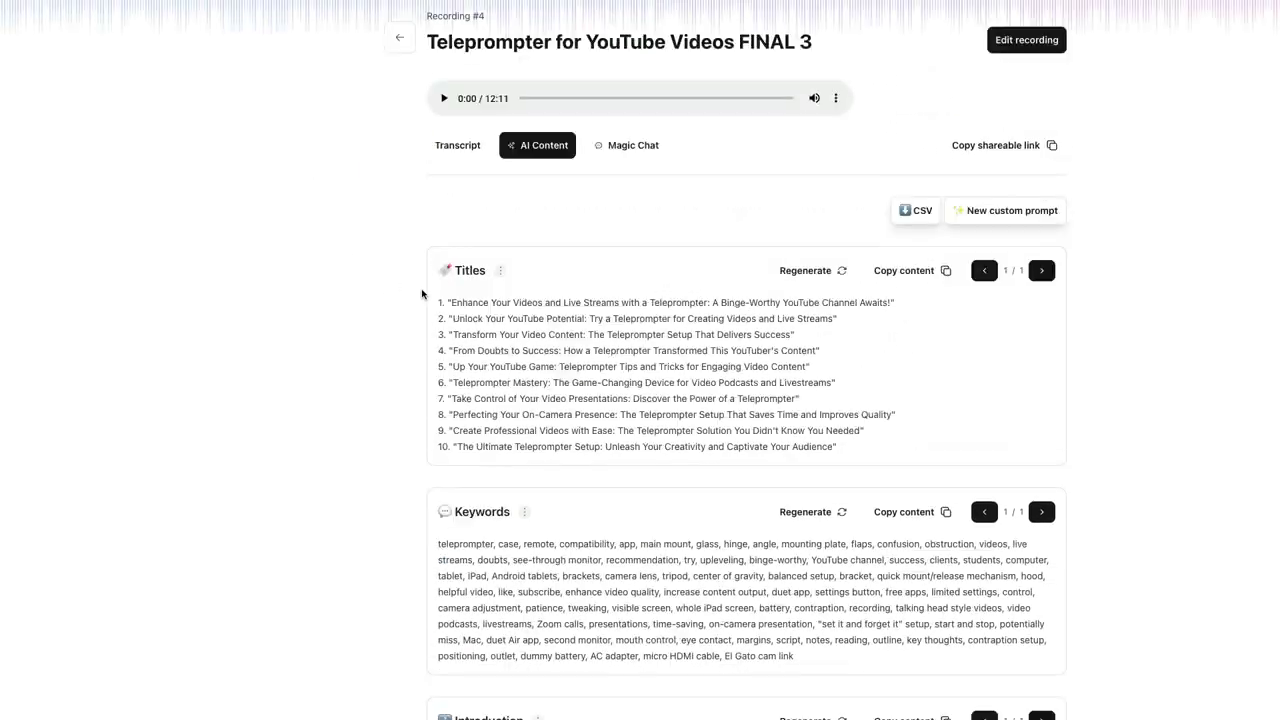
{"action": "scroll", "coordinate": [422, 293], "scroll_direction": "down", "scroll_amount": 1}
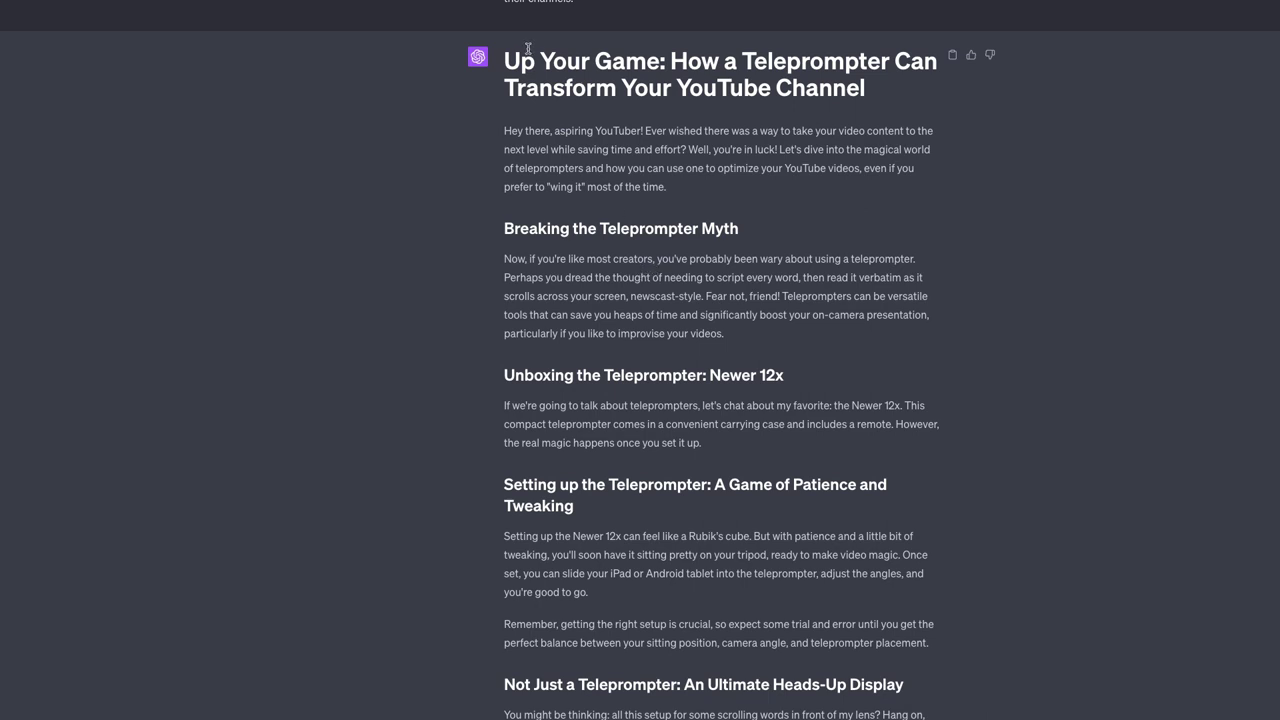
{"action": "left_click_drag", "start_coordinate": [506, 63], "coordinate": [570, 645]}
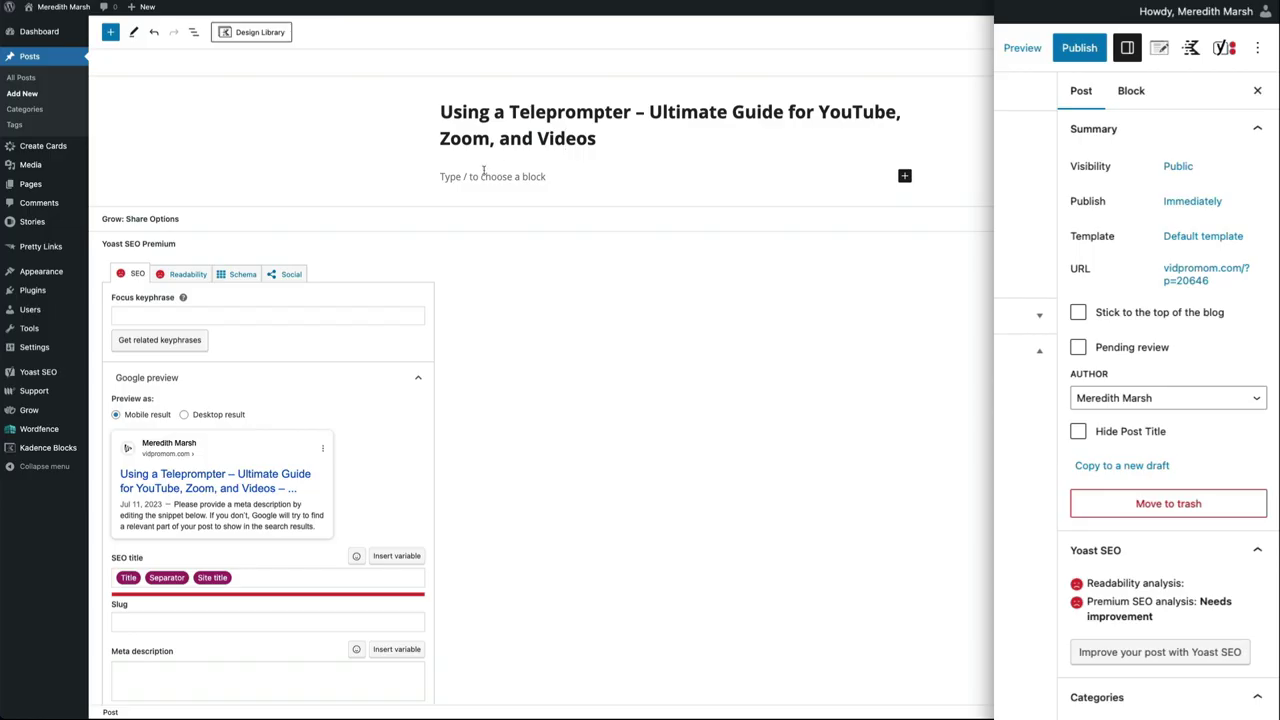
Paste the ChatGPT article into the empty WordPress post body.
{"action": "left_click", "coordinate": [465, 176]}
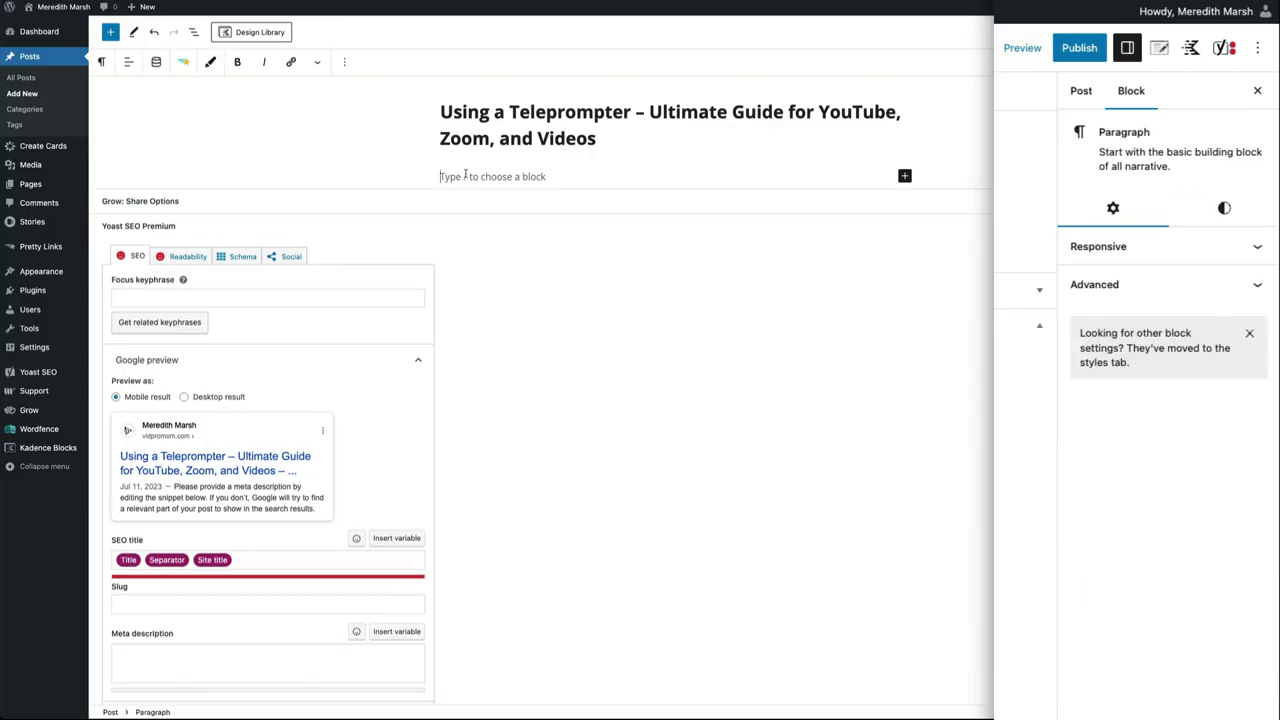
{"action": "key", "text": "super+v"}
{"action": "scroll", "coordinate": [617, 181], "scroll_direction": "up", "scroll_amount": 10}
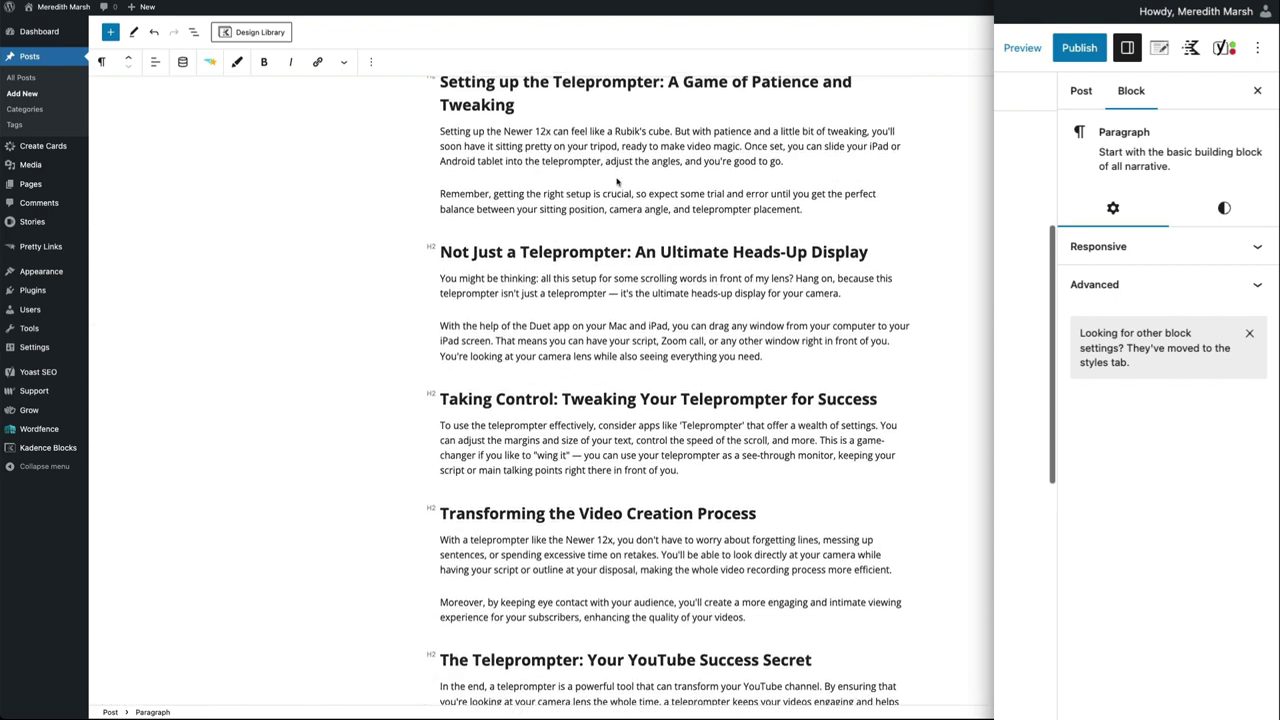
Select the Introduction summary text in Castmagic's AI content.
{"action": "scroll", "coordinate": [617, 181], "scroll_direction": "up", "scroll_amount": 5}
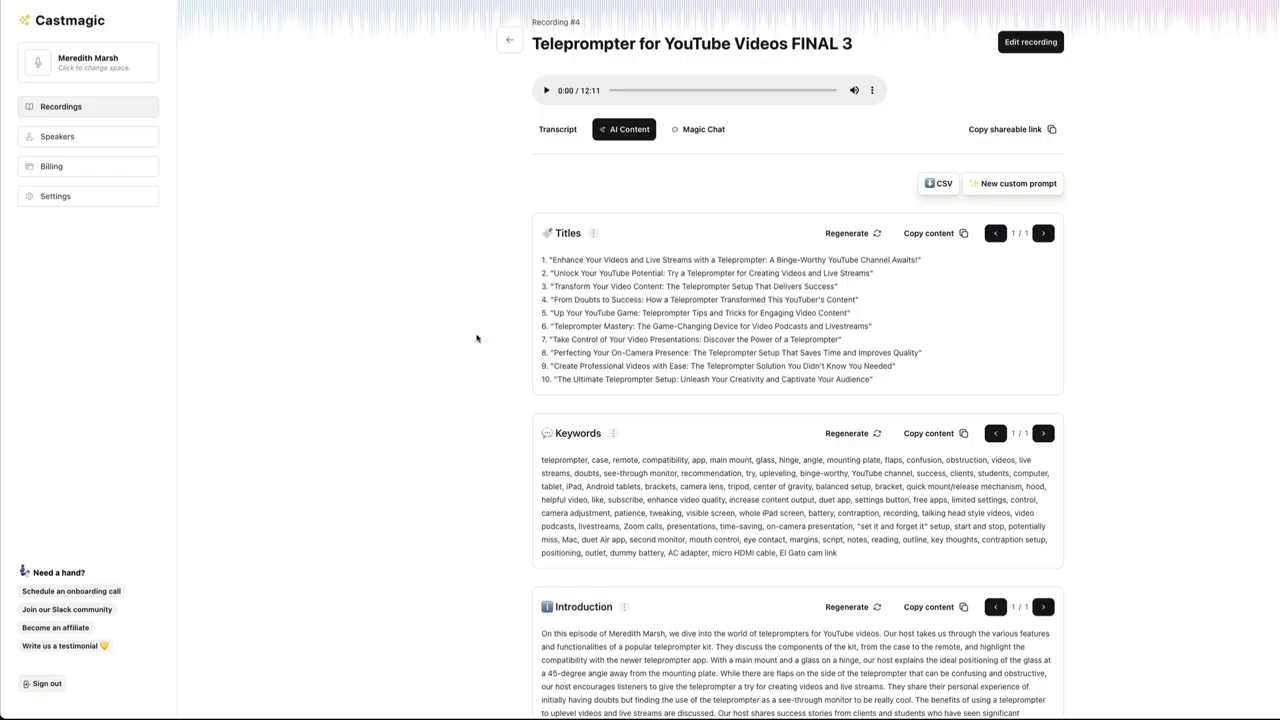
{"action": "scroll", "coordinate": [478, 338], "scroll_direction": "down", "scroll_amount": 5}
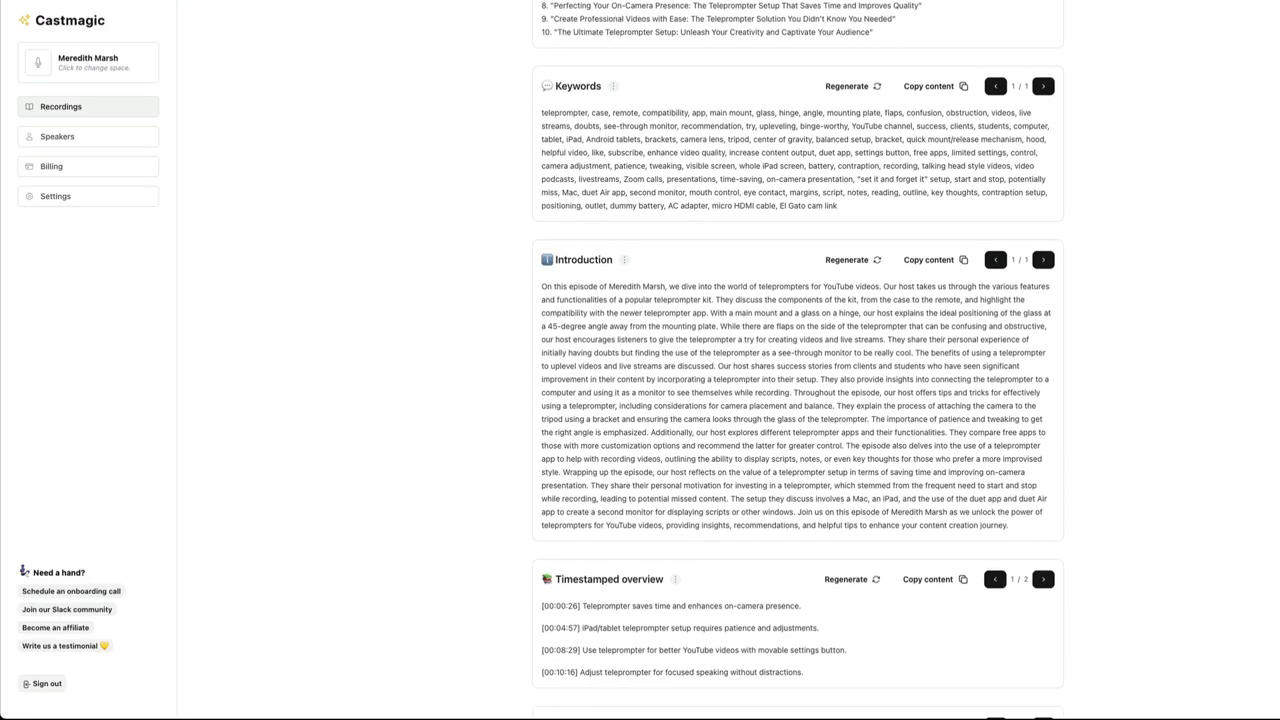
{"action": "left_click_drag", "start_coordinate": [543, 287], "coordinate": [1003, 460]}
Paste Castmagic's Introduction summary as a new paragraph above the 'Hey there' paragraph.
{"action": "left_click", "coordinate": [960, 261]}
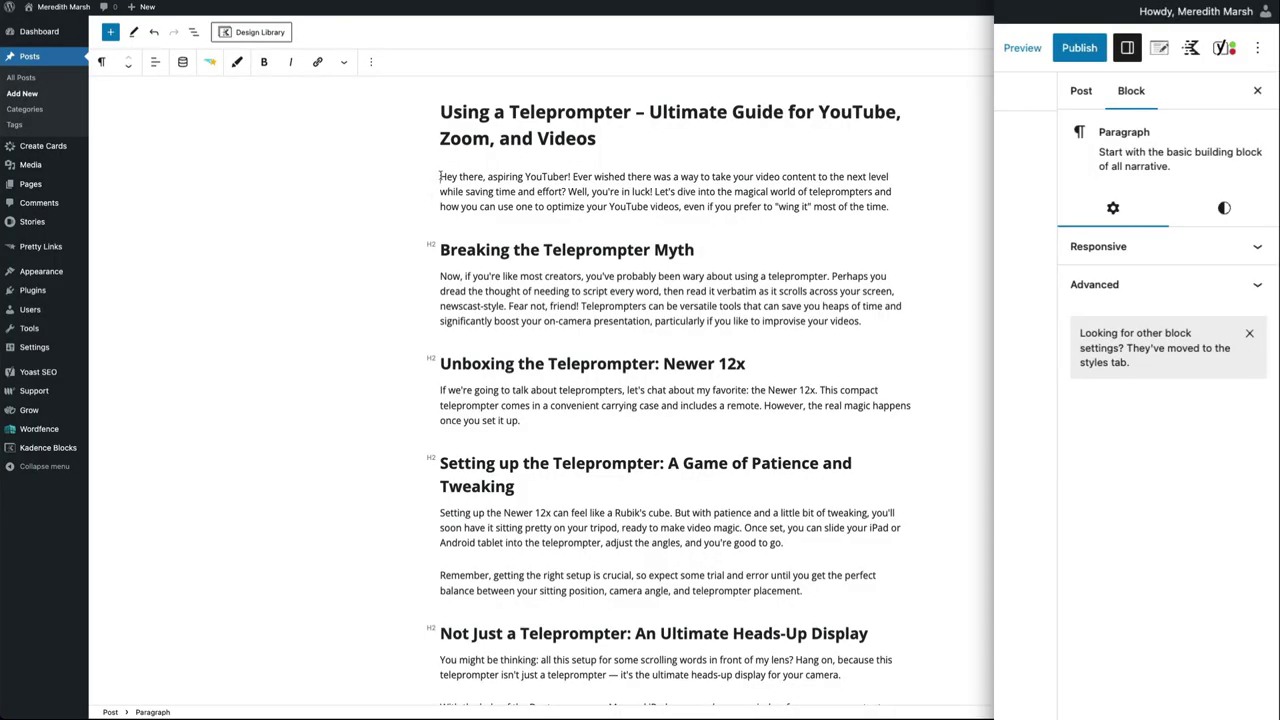
{"action": "left_click", "coordinate": [440, 176]}
{"action": "key", "text": "Return"}
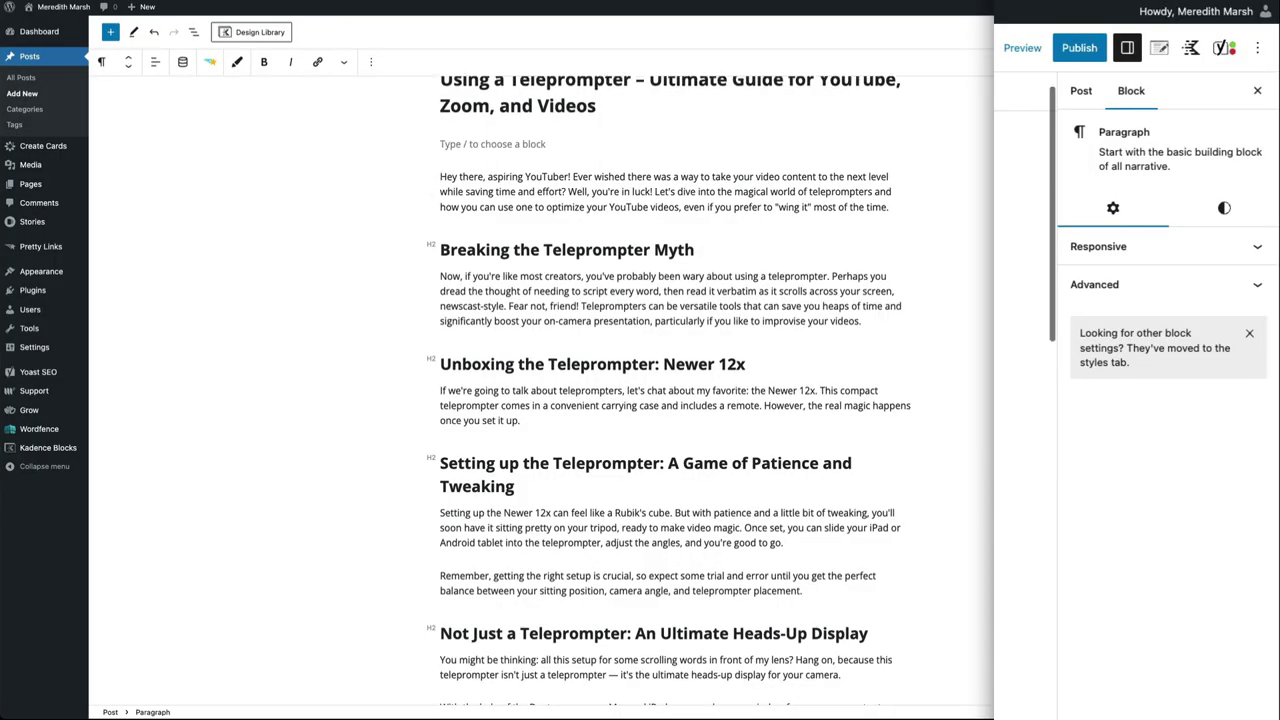
{"action": "key", "text": "ctrl+v"}
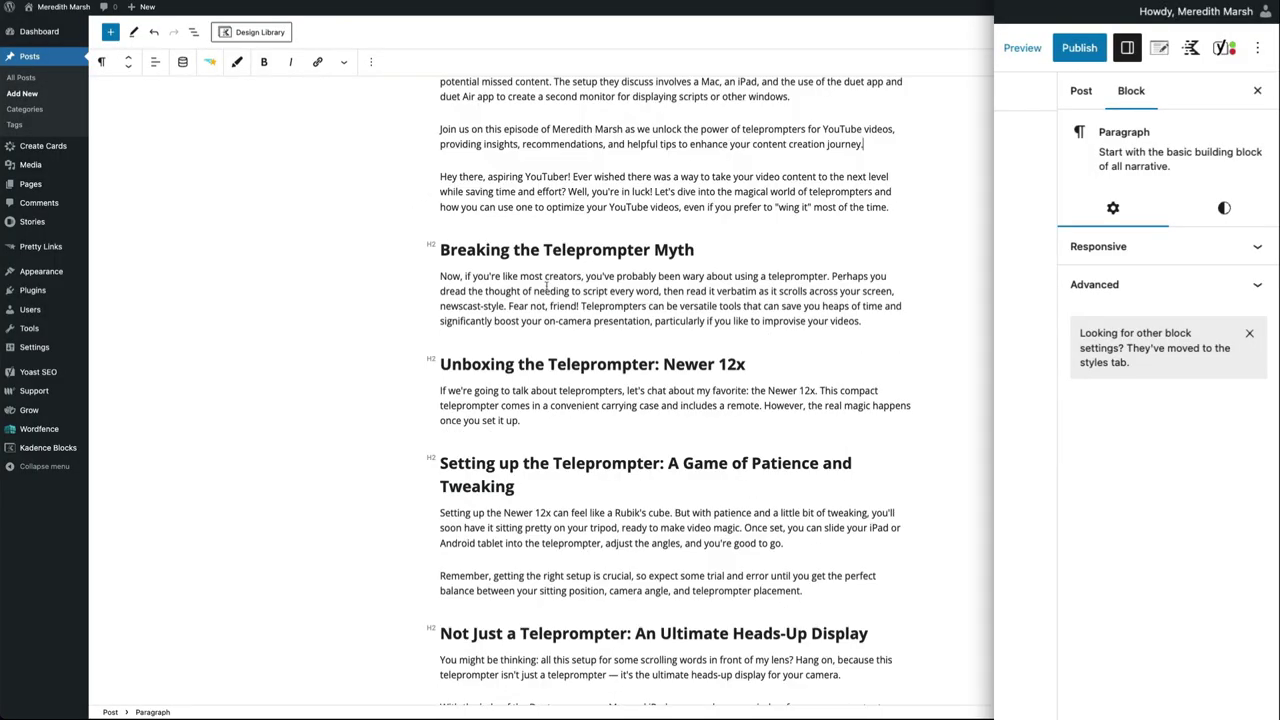
{"action": "scroll", "coordinate": [546, 287], "scroll_direction": "up", "scroll_amount": 6}
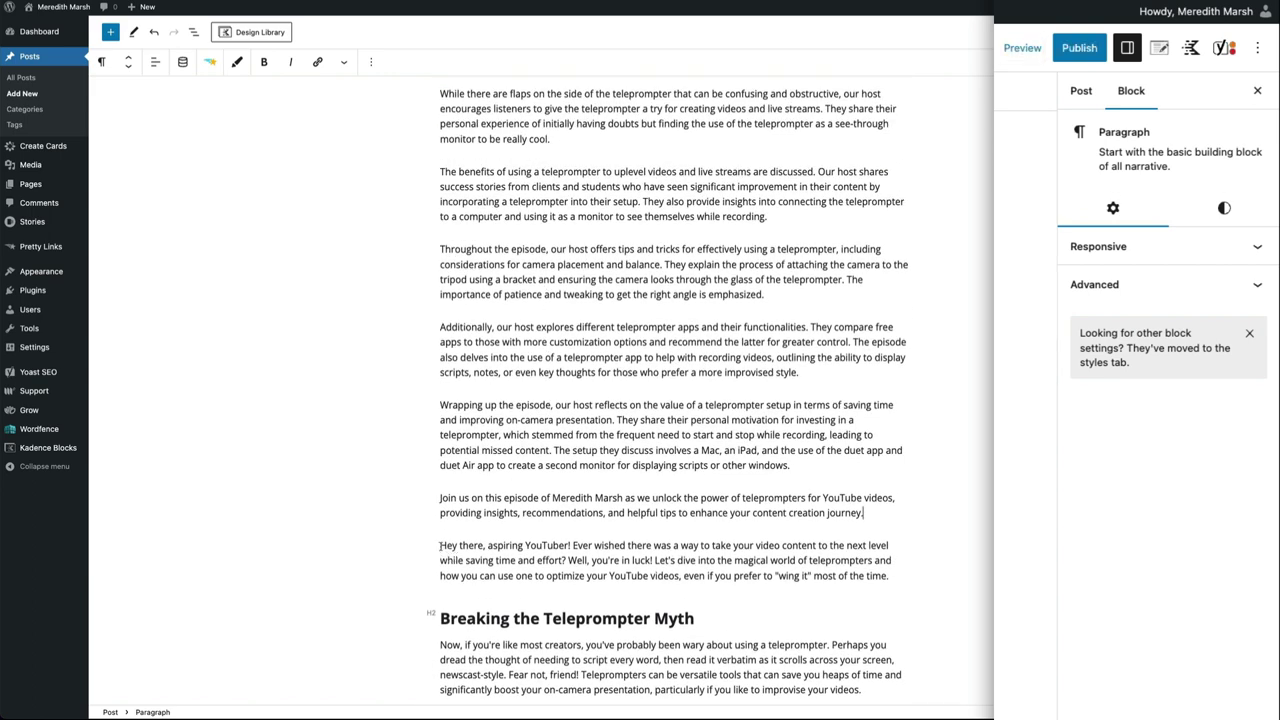
{"action": "left_click_drag", "start_coordinate": [440, 546], "coordinate": [874, 567]}
{"action": "left_click", "coordinate": [892, 577]}
Trim the pasted intro, deleting everything before its closing phrase about unlocking teleprompters.
{"action": "scroll", "coordinate": [577, 541], "scroll_direction": "up", "scroll_amount": 5}
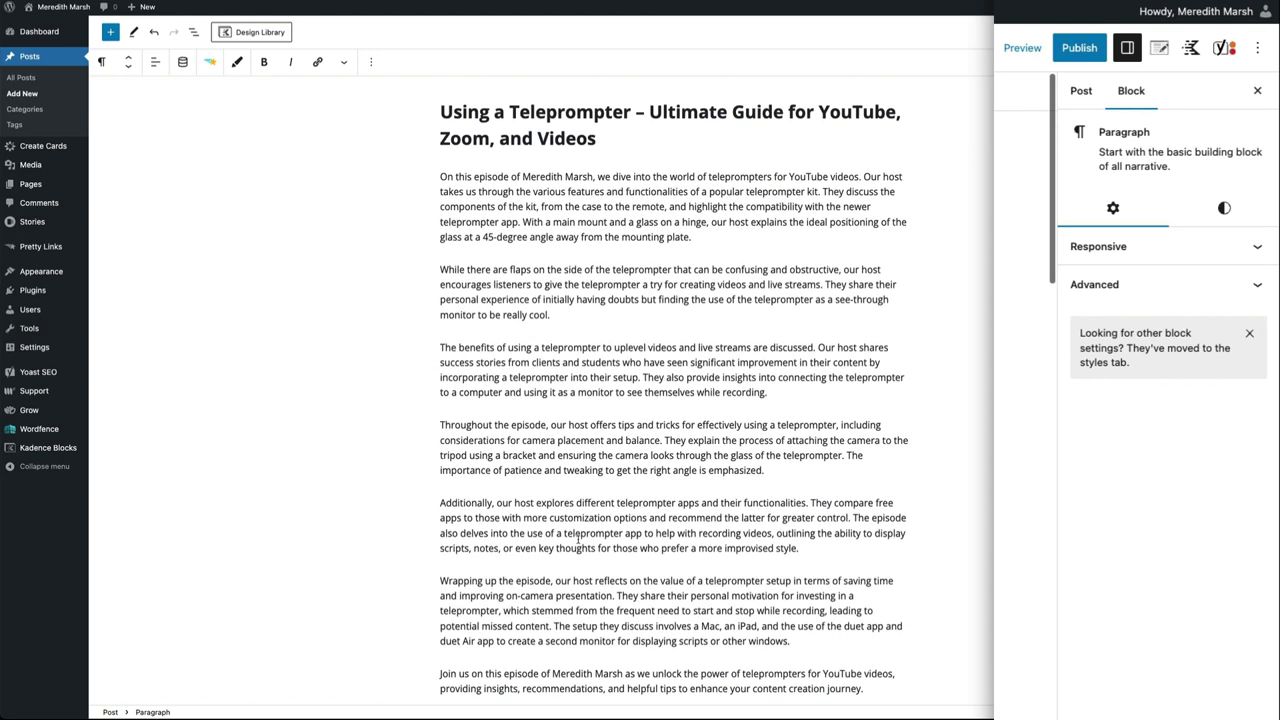
{"action": "left_click", "coordinate": [440, 176]}
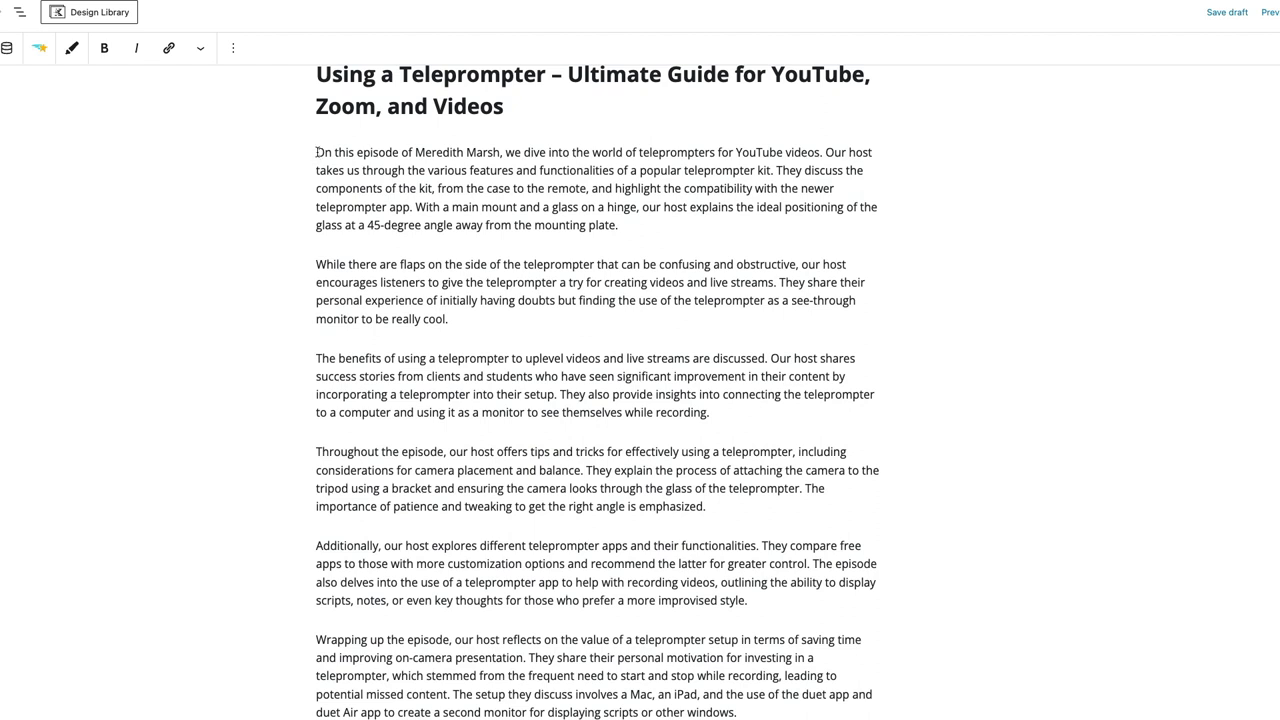
{"action": "left_click_drag", "start_coordinate": [317, 153], "coordinate": [524, 153]}
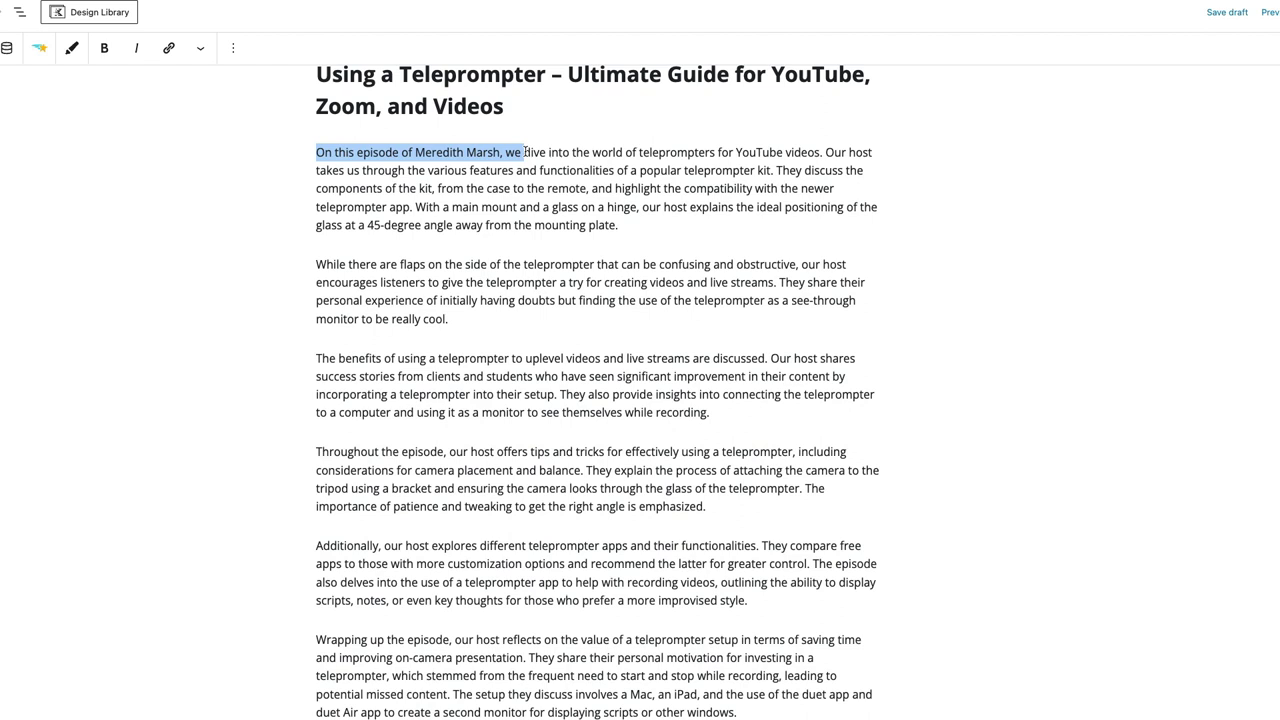
{"action": "left_click_drag", "start_coordinate": [525, 153], "coordinate": [641, 227]}
{"action": "scroll", "coordinate": [641, 227], "scroll_direction": "down", "scroll_amount": 1}
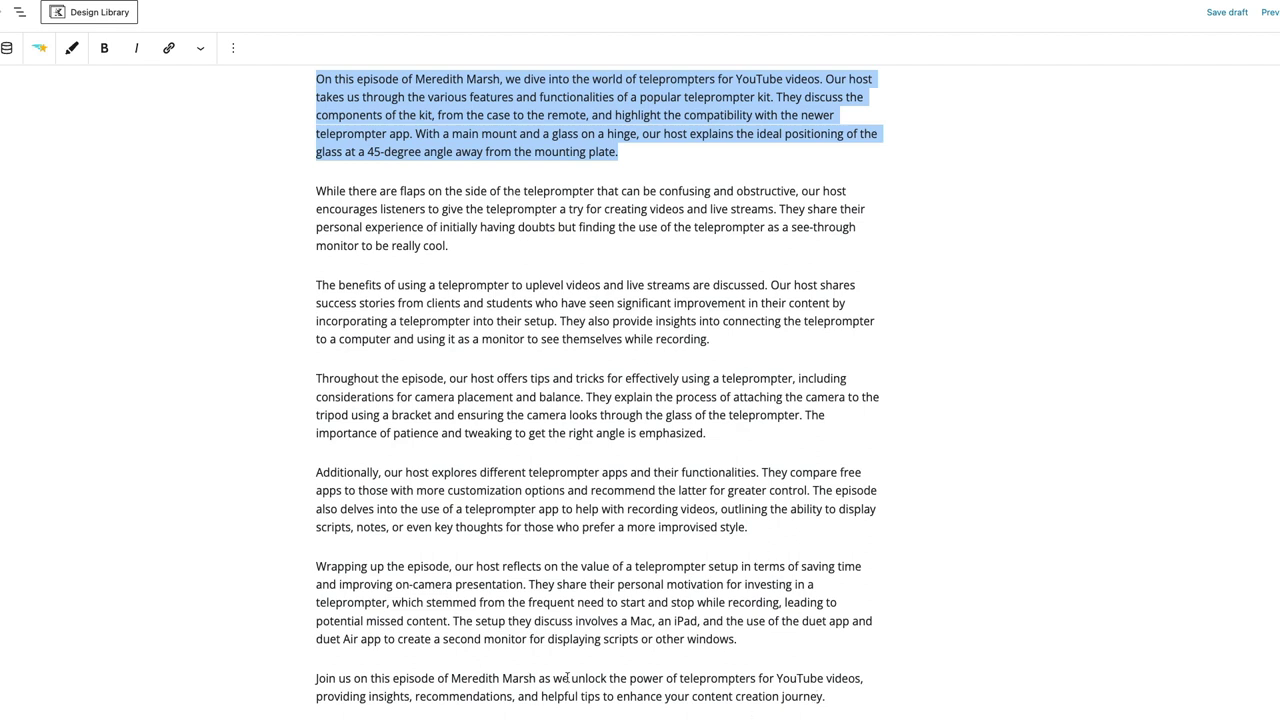
{"action": "left_click_drag", "start_coordinate": [567, 679], "coordinate": [241, 76]}
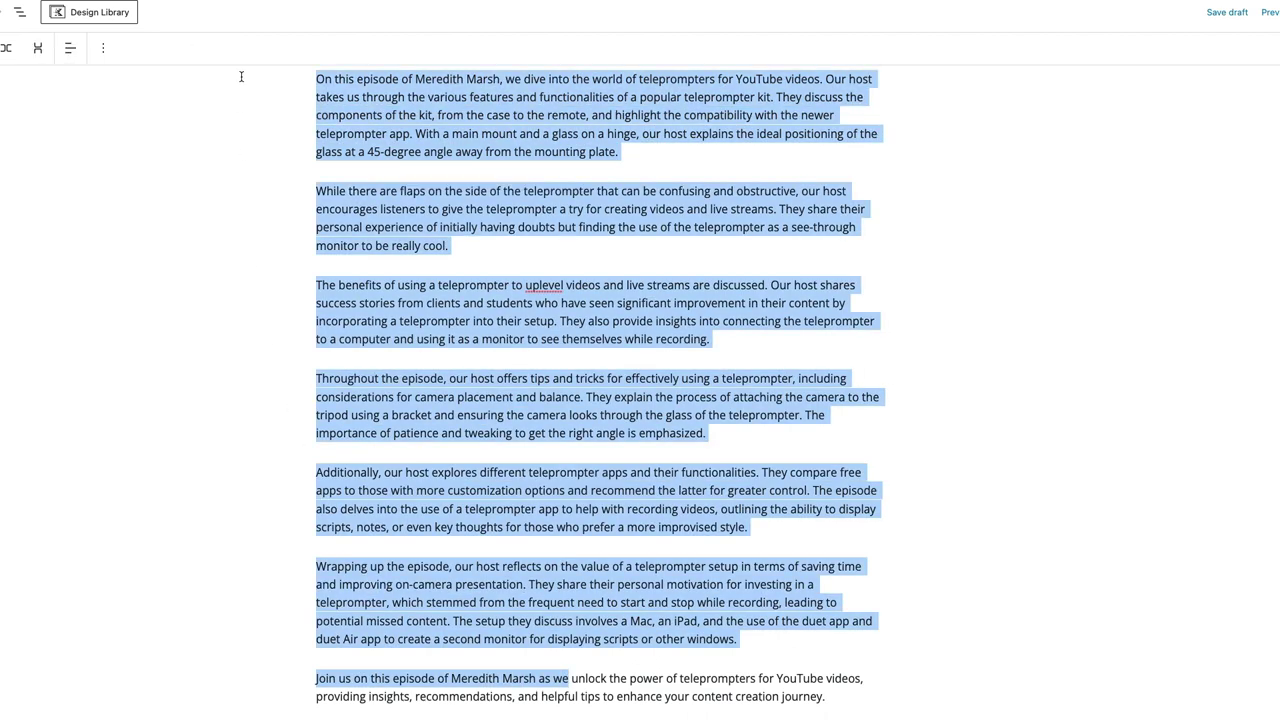
{"action": "key", "text": "BackSpace"}
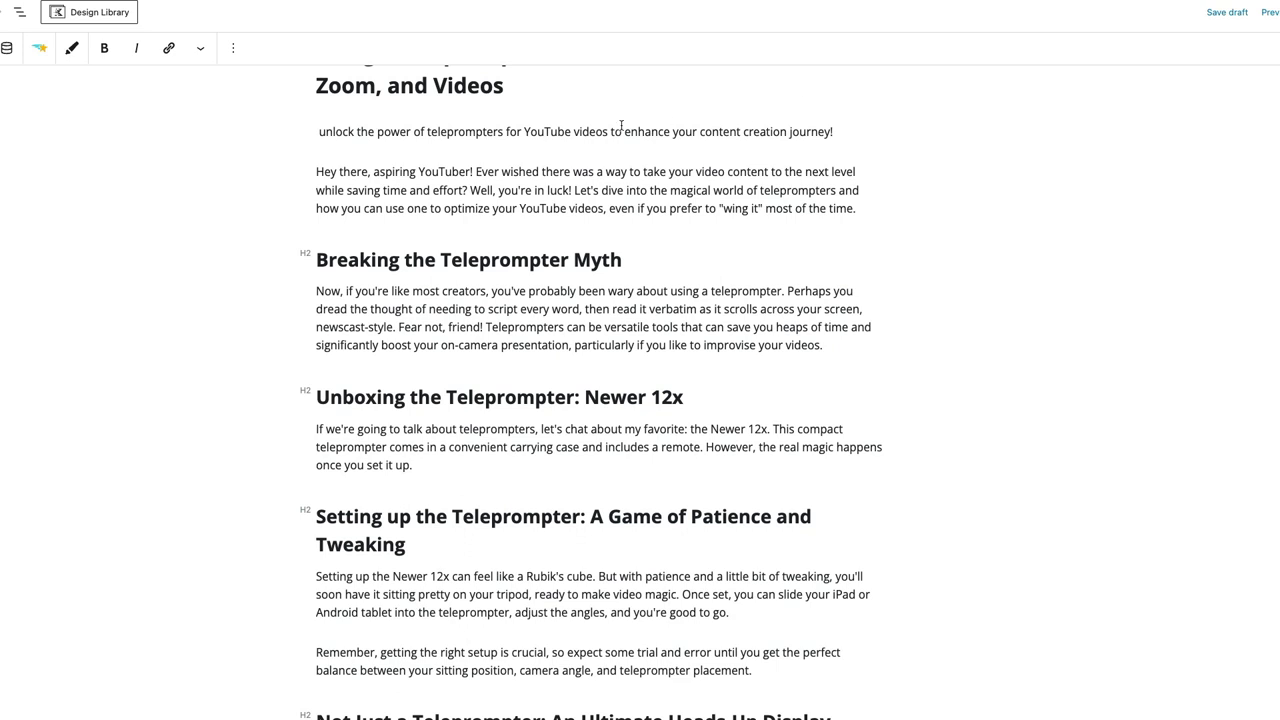
Insert the YouTube description's 'overkill' sentence before 'unlock' and delete the 'Hey there' paragraph.
{"action": "scroll", "coordinate": [497, 155], "scroll_direction": "up", "scroll_amount": 1}
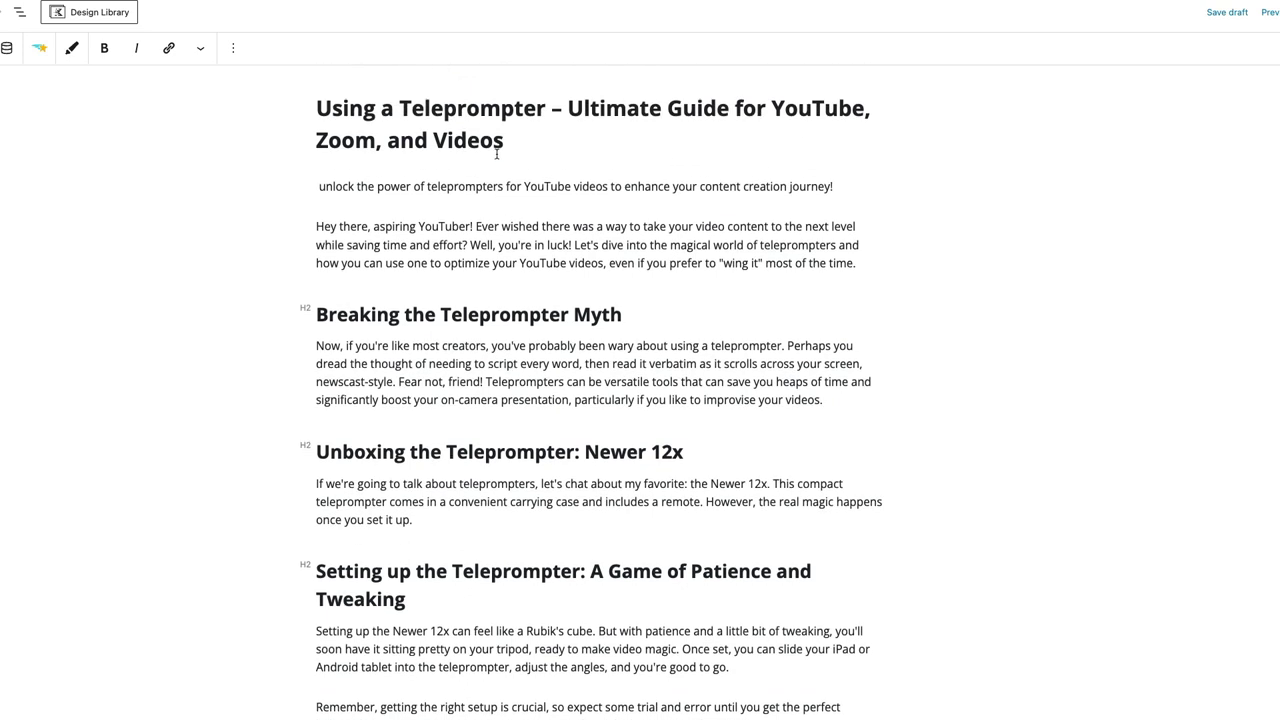
{"action": "left_click", "coordinate": [318, 186]}
{"action": "key", "text": "super+v"}
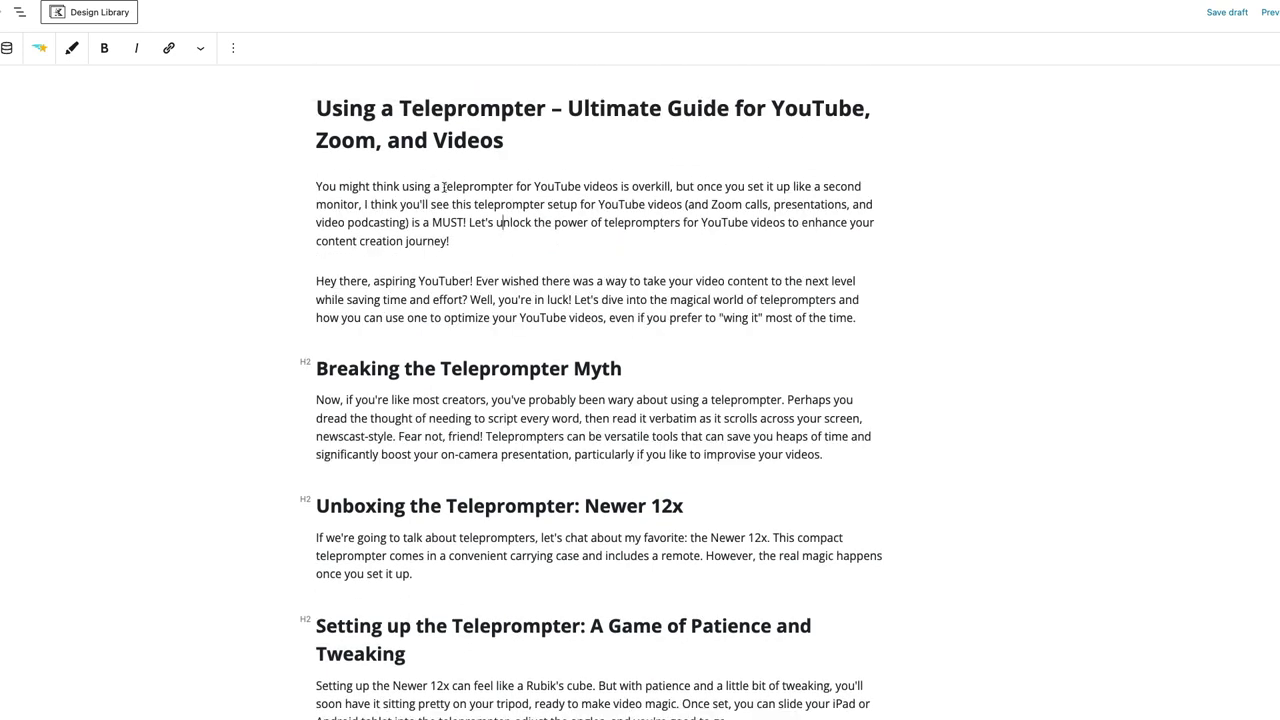
{"action": "left_click_drag", "start_coordinate": [442, 186], "coordinate": [612, 187]}
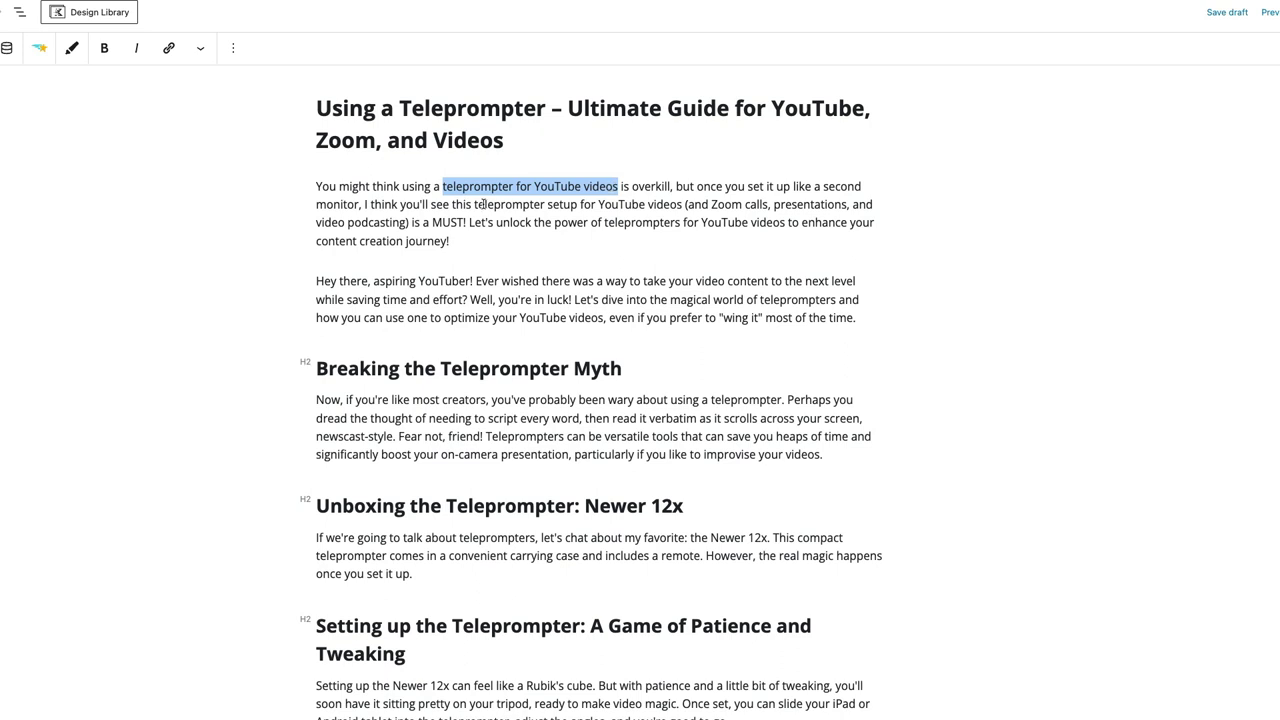
{"action": "left_click_drag", "start_coordinate": [474, 204], "coordinate": [655, 205]}
{"action": "left_click_drag", "start_coordinate": [316, 281], "coordinate": [859, 320]}
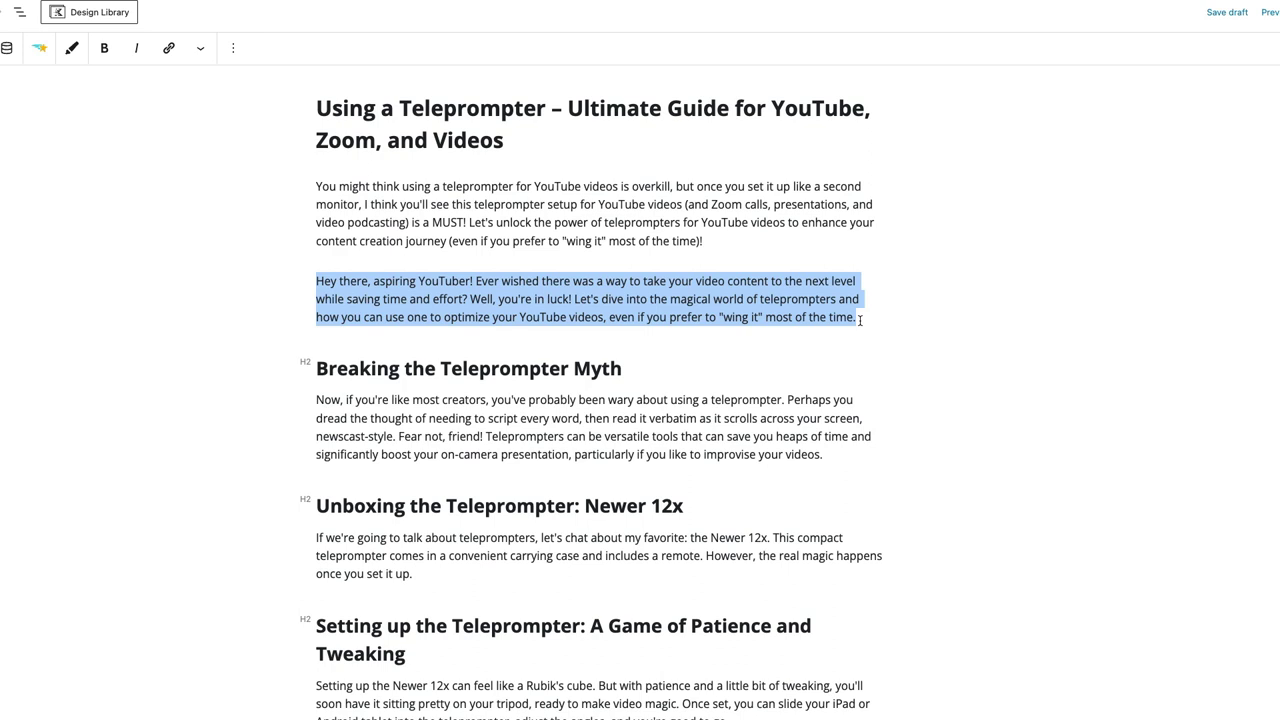
{"action": "key", "text": "BackSpace"}
{"action": "key", "text": "BackSpace"}
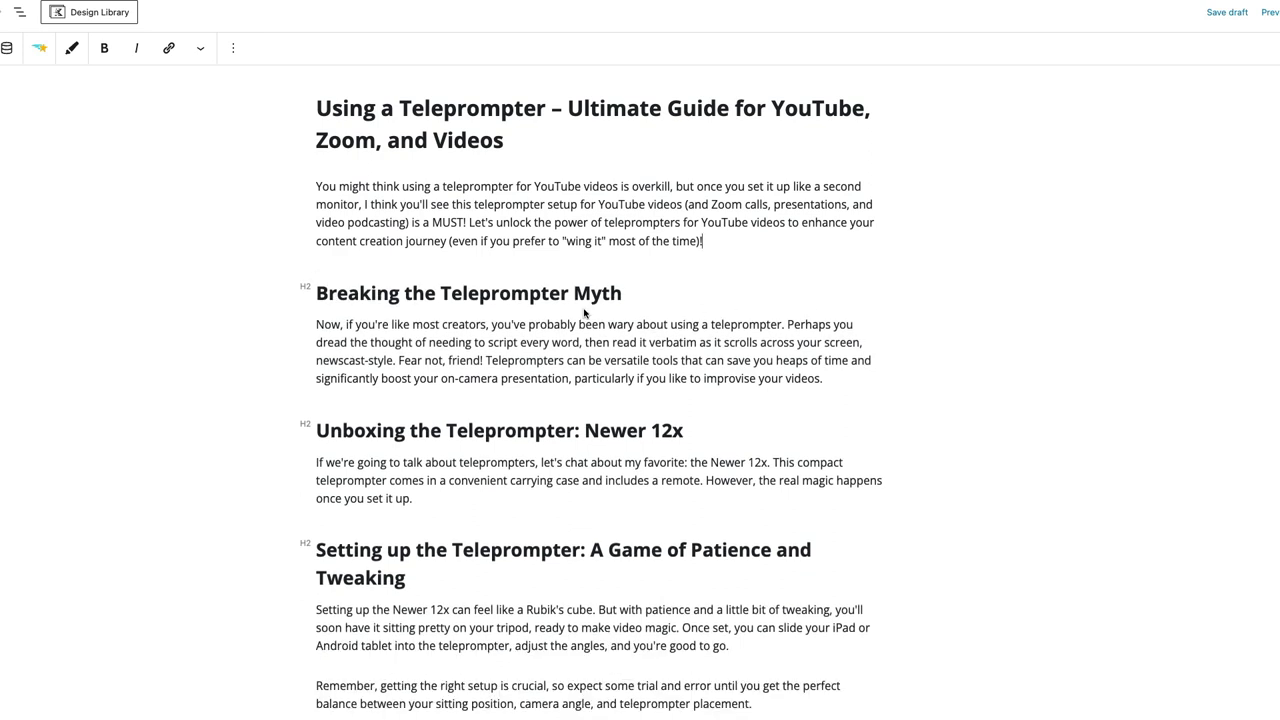
Select the rewritten opening paragraph and scroll through the post to review it.
{"action": "left_click_drag", "start_coordinate": [318, 187], "coordinate": [708, 236]}
{"action": "scroll", "coordinate": [722, 378], "scroll_direction": "down", "scroll_amount": 15}
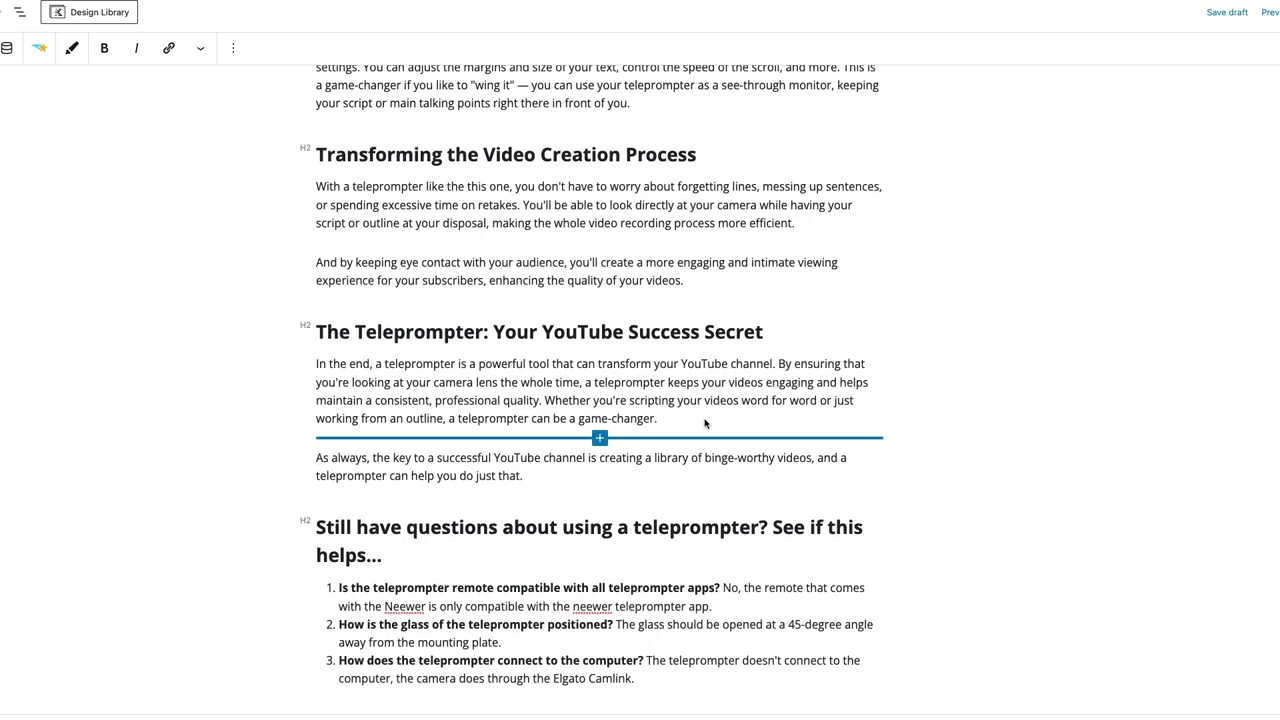
{"action": "scroll", "coordinate": [704, 423], "scroll_direction": "up", "scroll_amount": 10}
{"action": "scroll", "coordinate": [704, 423], "scroll_direction": "up", "scroll_amount": 6}
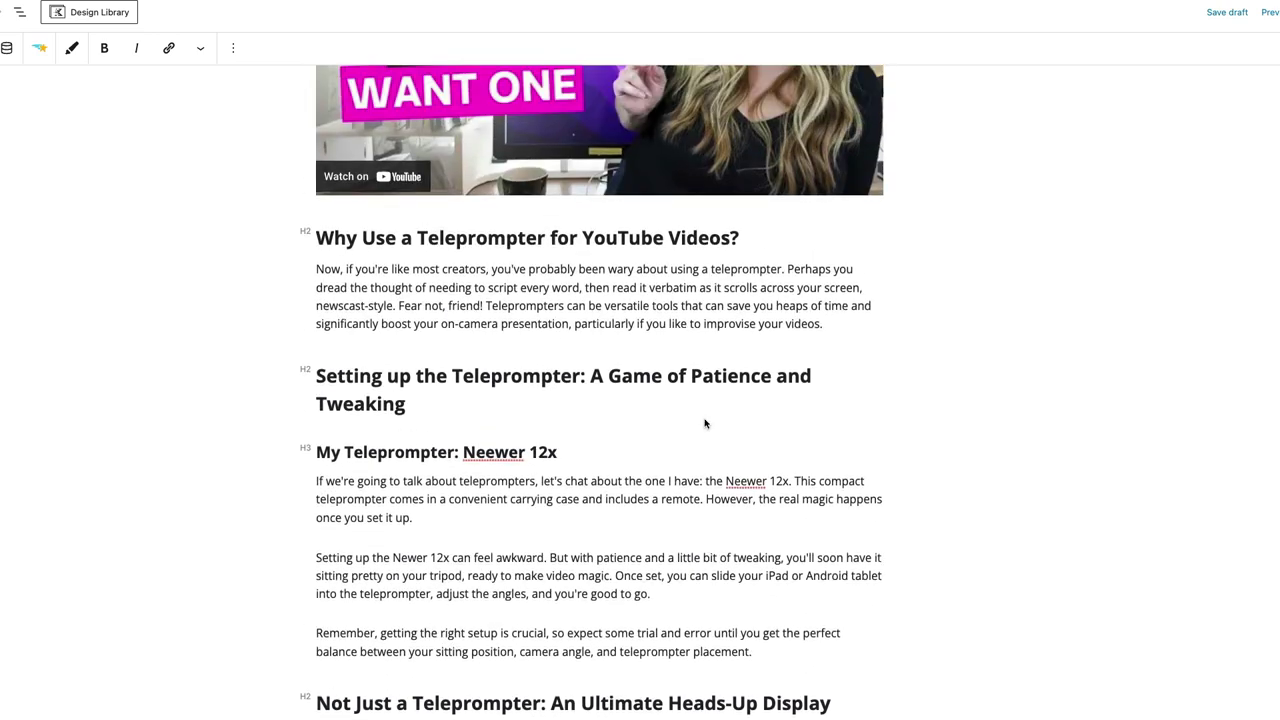
{"action": "scroll", "coordinate": [704, 423], "scroll_direction": "up", "scroll_amount": 2}
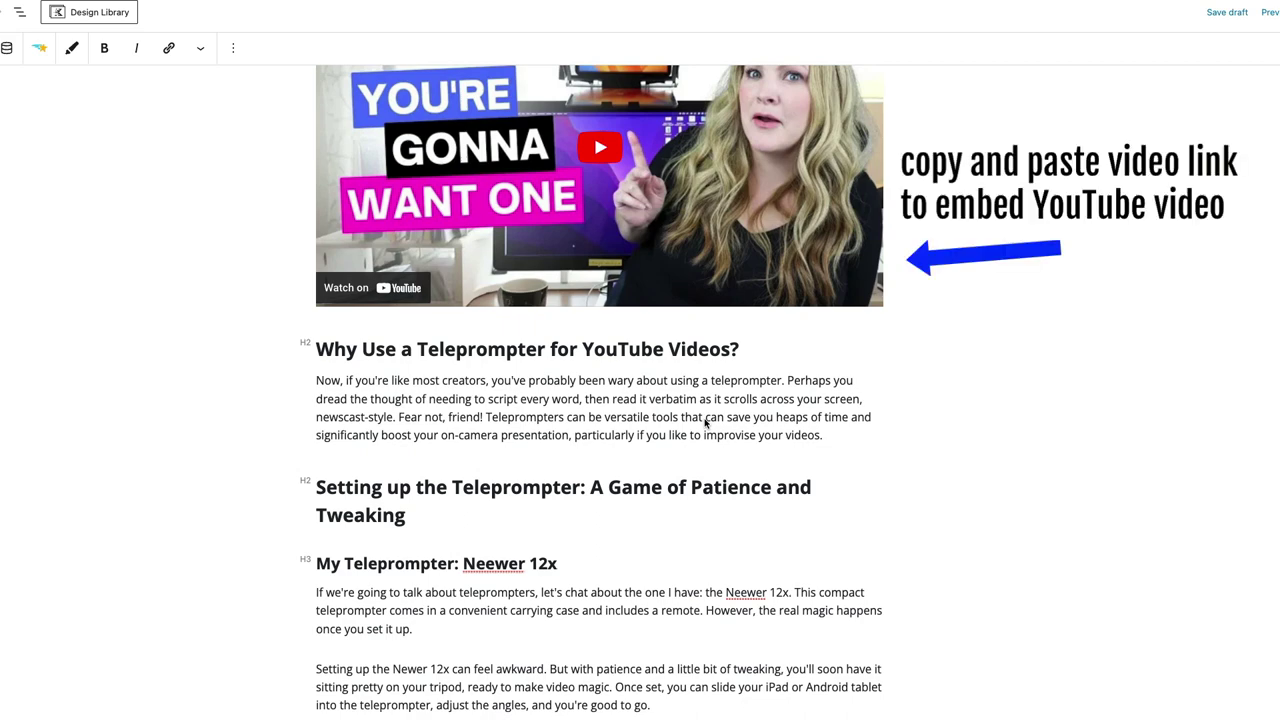
{"action": "scroll", "coordinate": [704, 423], "scroll_direction": "up", "scroll_amount": 5}
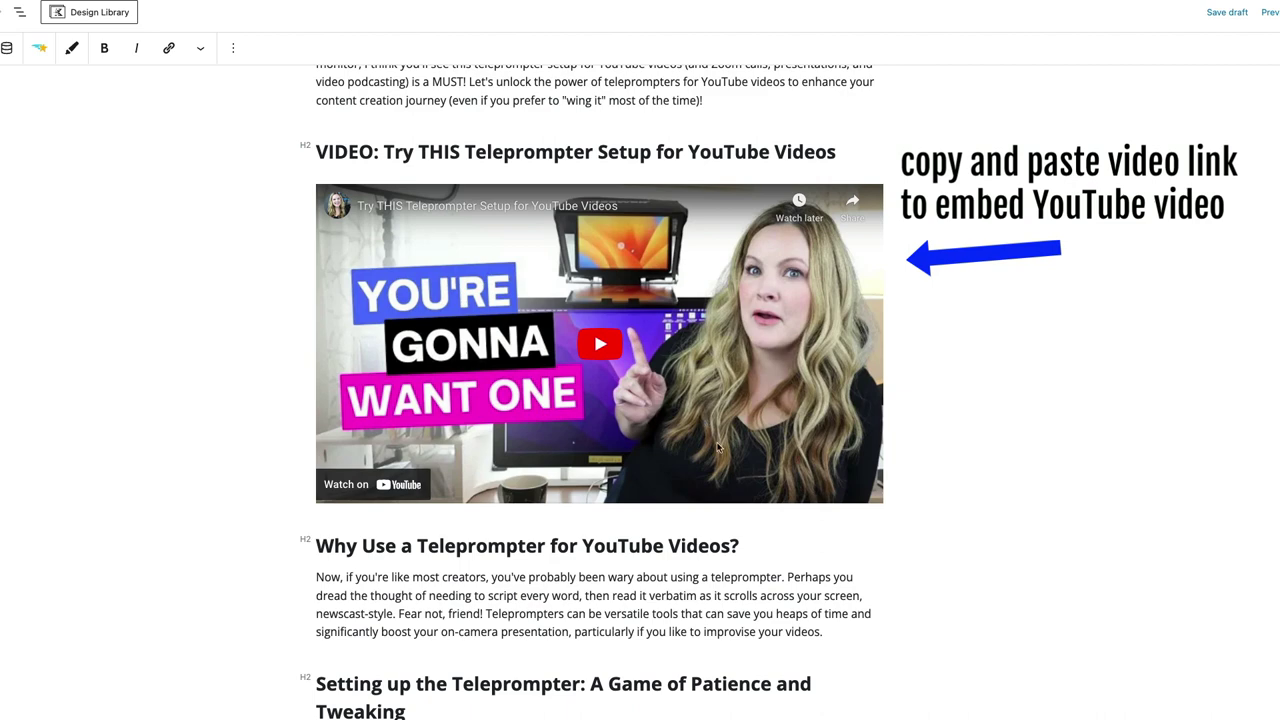
{"action": "scroll", "coordinate": [729, 615], "scroll_direction": "down", "scroll_amount": 3}
{"action": "scroll", "coordinate": [729, 615], "scroll_direction": "down", "scroll_amount": 1}
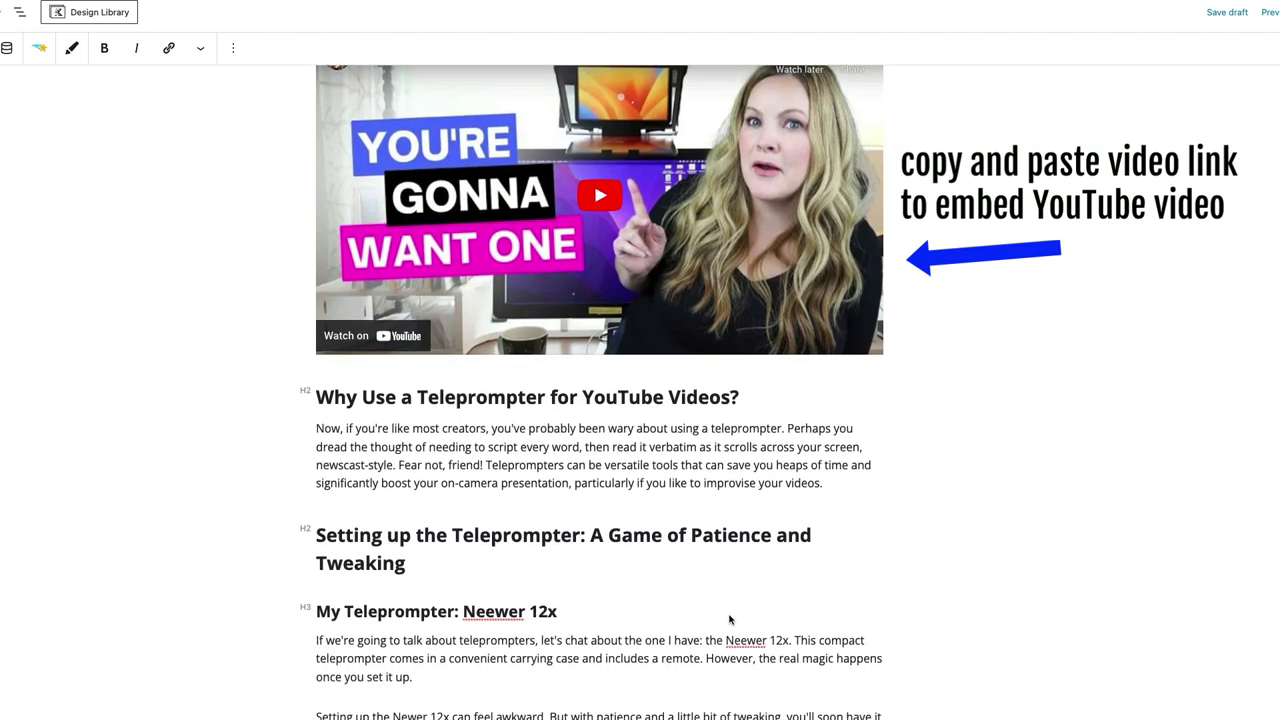
{"action": "scroll", "coordinate": [729, 615], "scroll_direction": "down", "scroll_amount": 7}
{"action": "scroll", "coordinate": [729, 615], "scroll_direction": "down", "scroll_amount": 4}
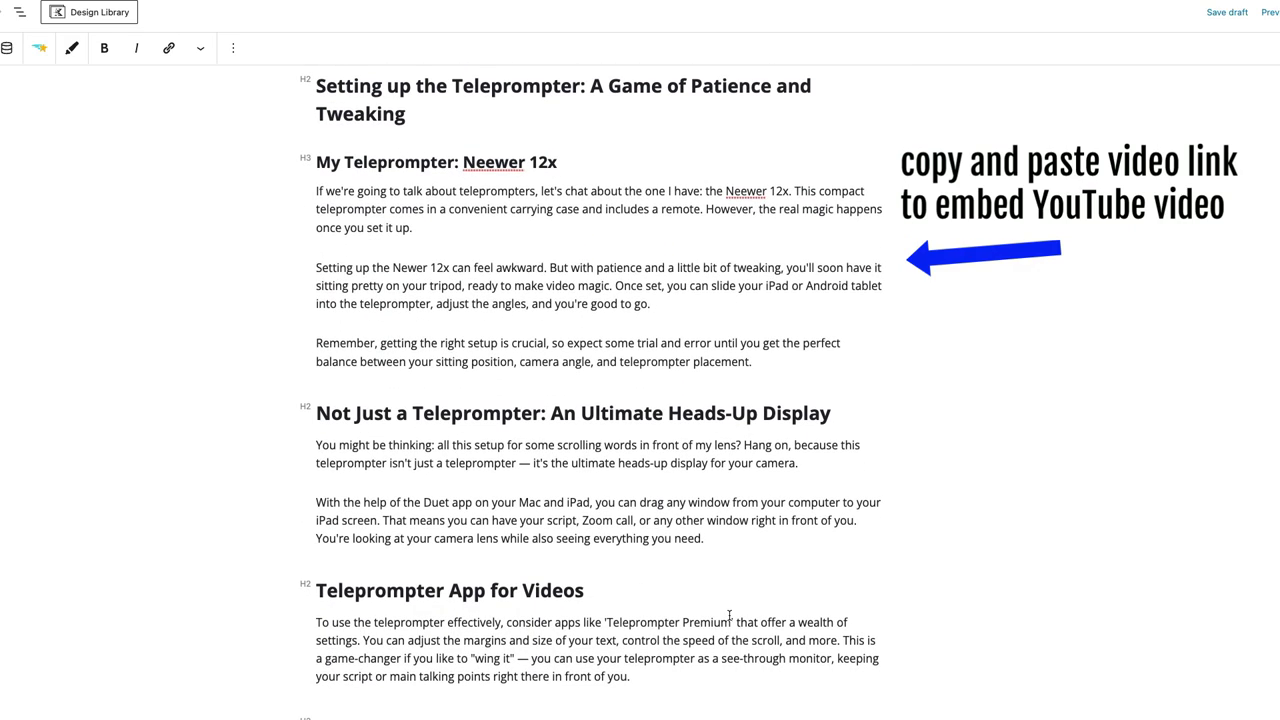
Link 'Neewer 12x' to the Amazon product URL as a new-tab, nofollow, sponsored link.
{"action": "scroll", "coordinate": [686, 624], "scroll_direction": "down", "scroll_amount": 1}
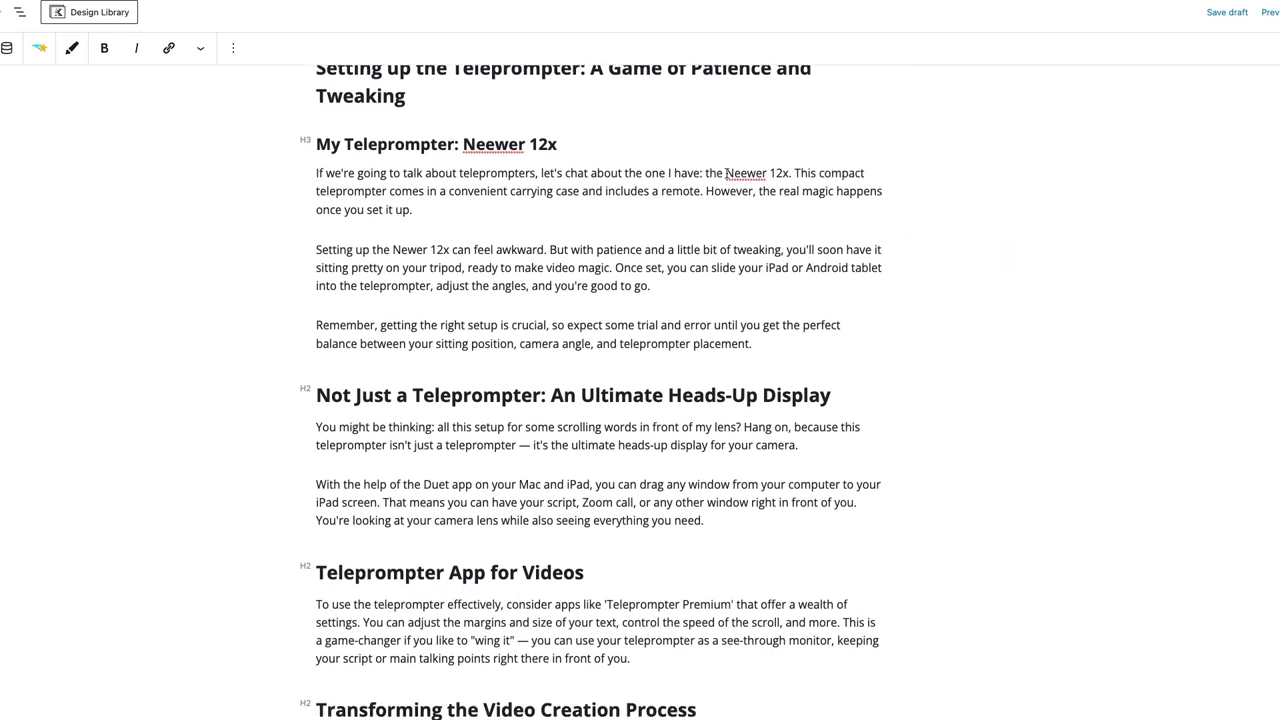
{"action": "left_click_drag", "start_coordinate": [726, 173], "coordinate": [789, 174]}
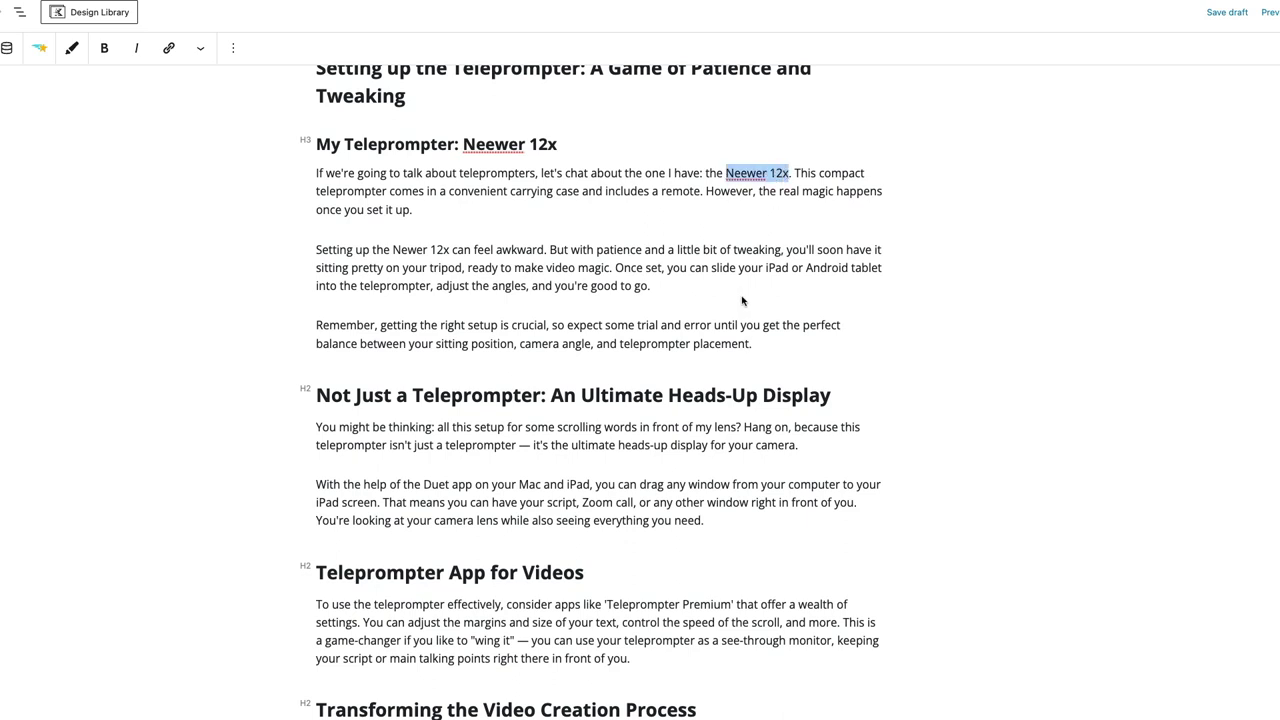
{"action": "left_click", "coordinate": [169, 48]}
{"action": "key", "text": "super+v"}
{"action": "left_click", "coordinate": [845, 194]}
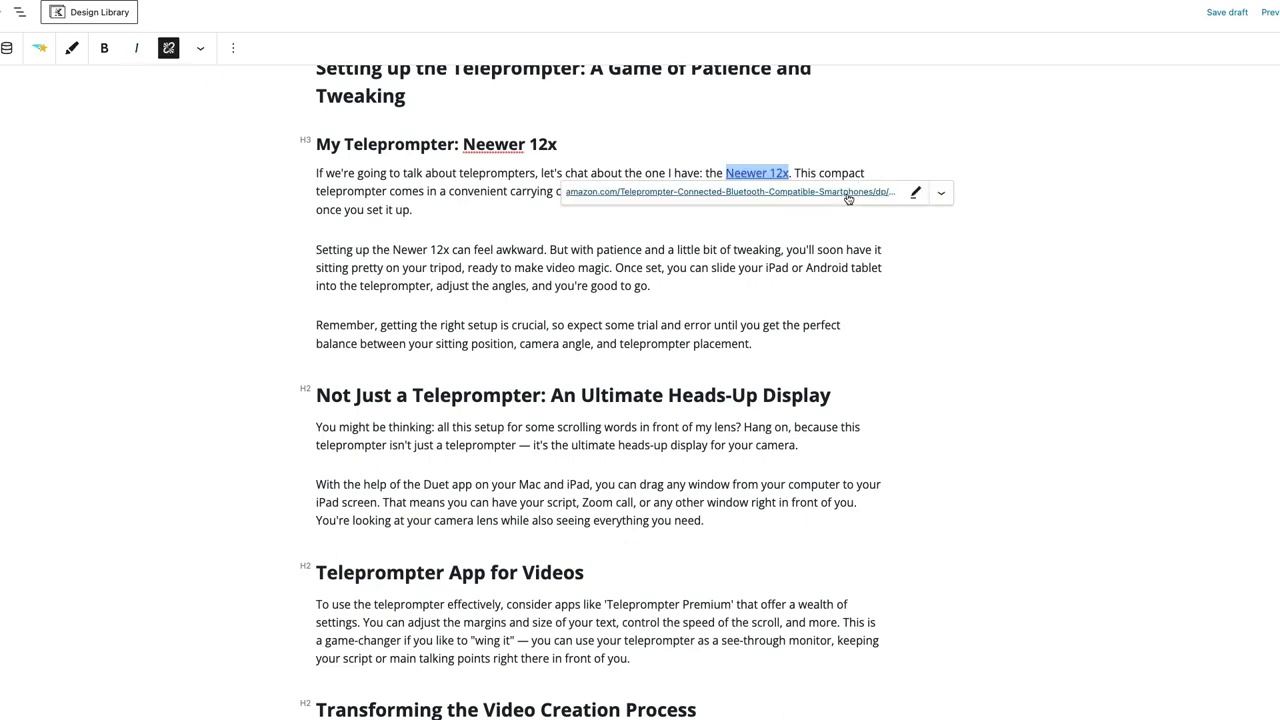
{"action": "left_click", "coordinate": [940, 194]}
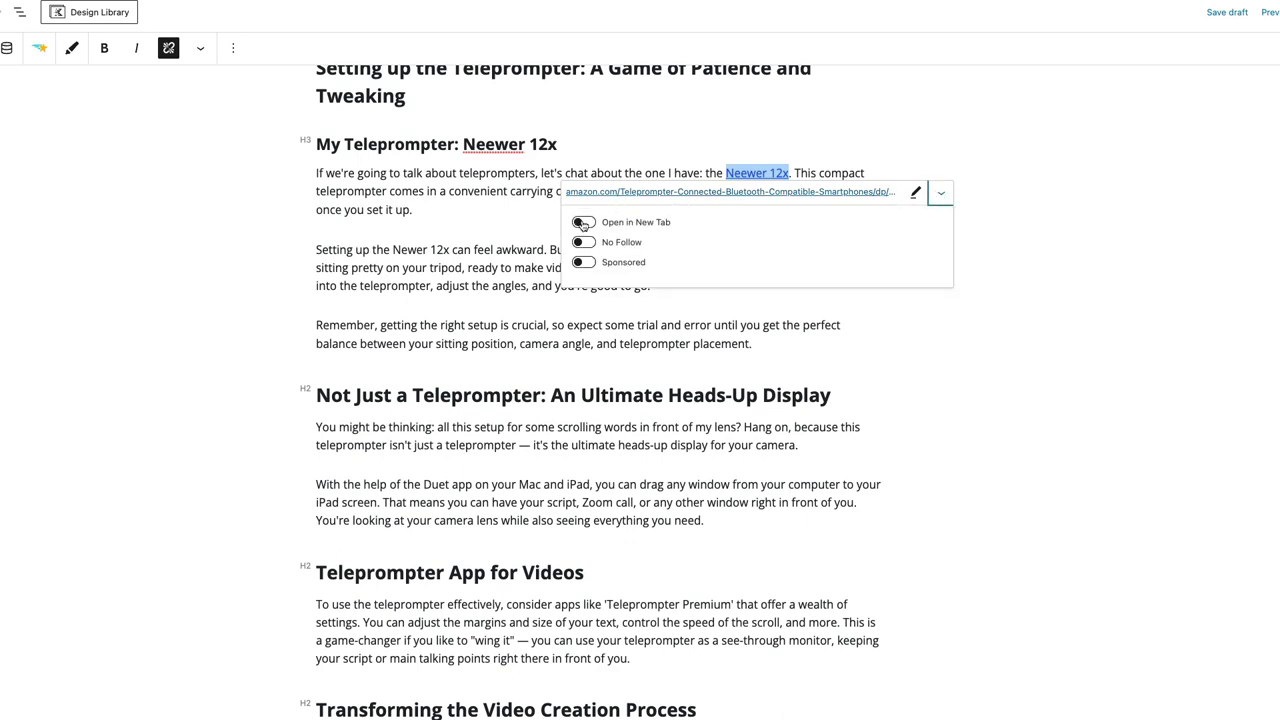
{"action": "left_click", "coordinate": [582, 223]}
{"action": "left_click", "coordinate": [582, 243]}
{"action": "left_click", "coordinate": [583, 262]}
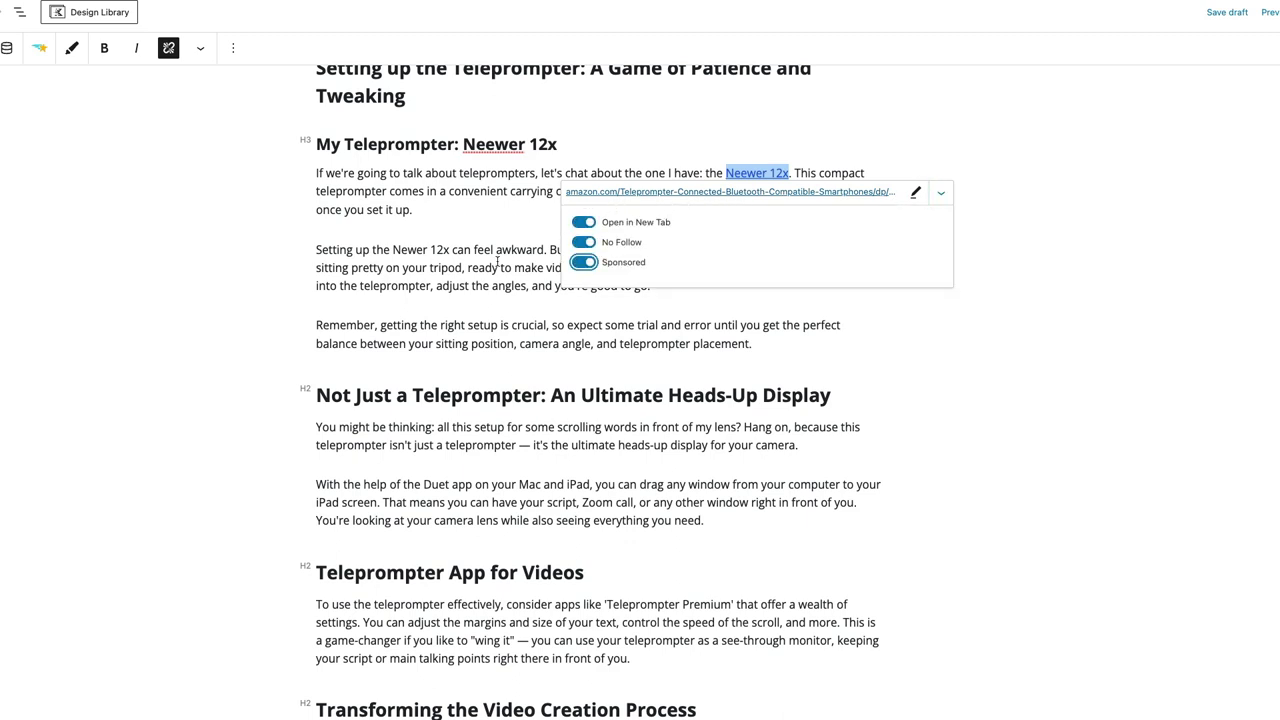
{"action": "left_click", "coordinate": [497, 262]}
Link 'Newer 12x' in the next paragraph to the same Amazon URL, opening in a new tab.
{"action": "left_click_drag", "start_coordinate": [392, 250], "coordinate": [449, 250]}
{"action": "left_click", "coordinate": [169, 48]}
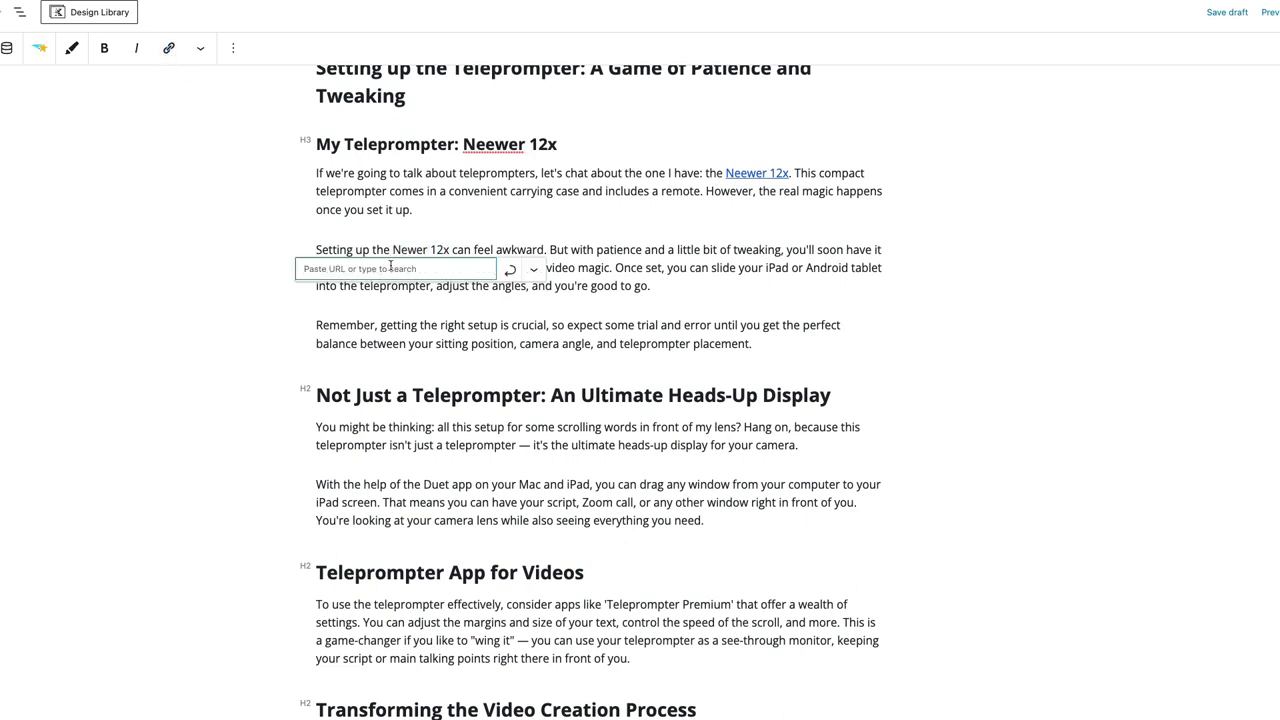
{"action": "key", "text": "super+v"}
{"action": "left_click", "coordinate": [510, 269]}
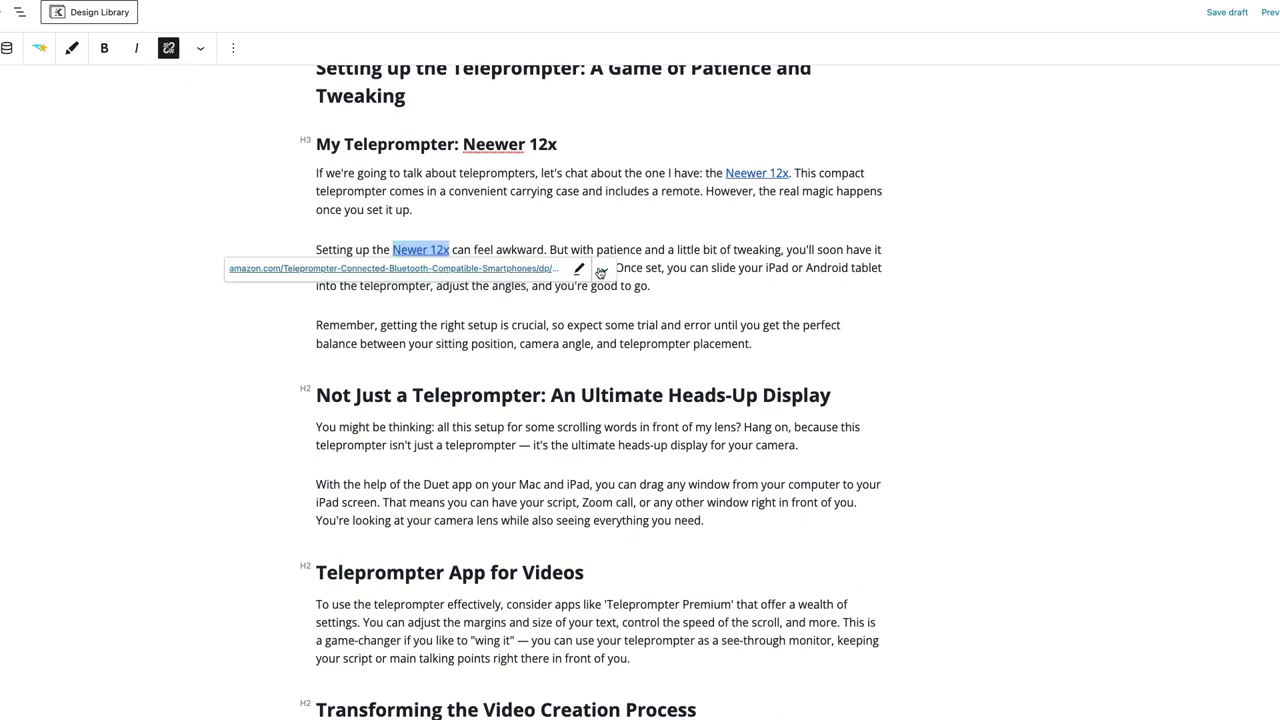
{"action": "left_click", "coordinate": [600, 272]}
{"action": "left_click", "coordinate": [246, 299]}
{"action": "scroll", "coordinate": [722, 390], "scroll_direction": "down", "scroll_amount": 1}
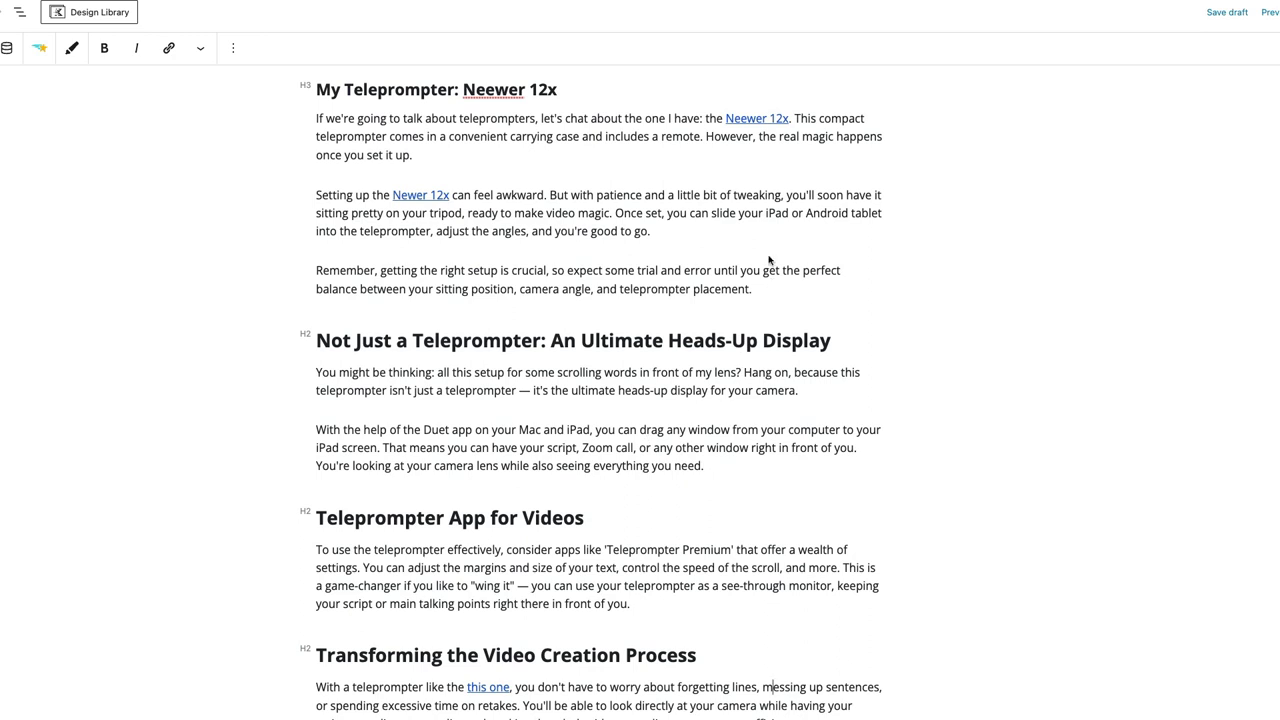
{"action": "mouse_move", "coordinate": [769, 259]}
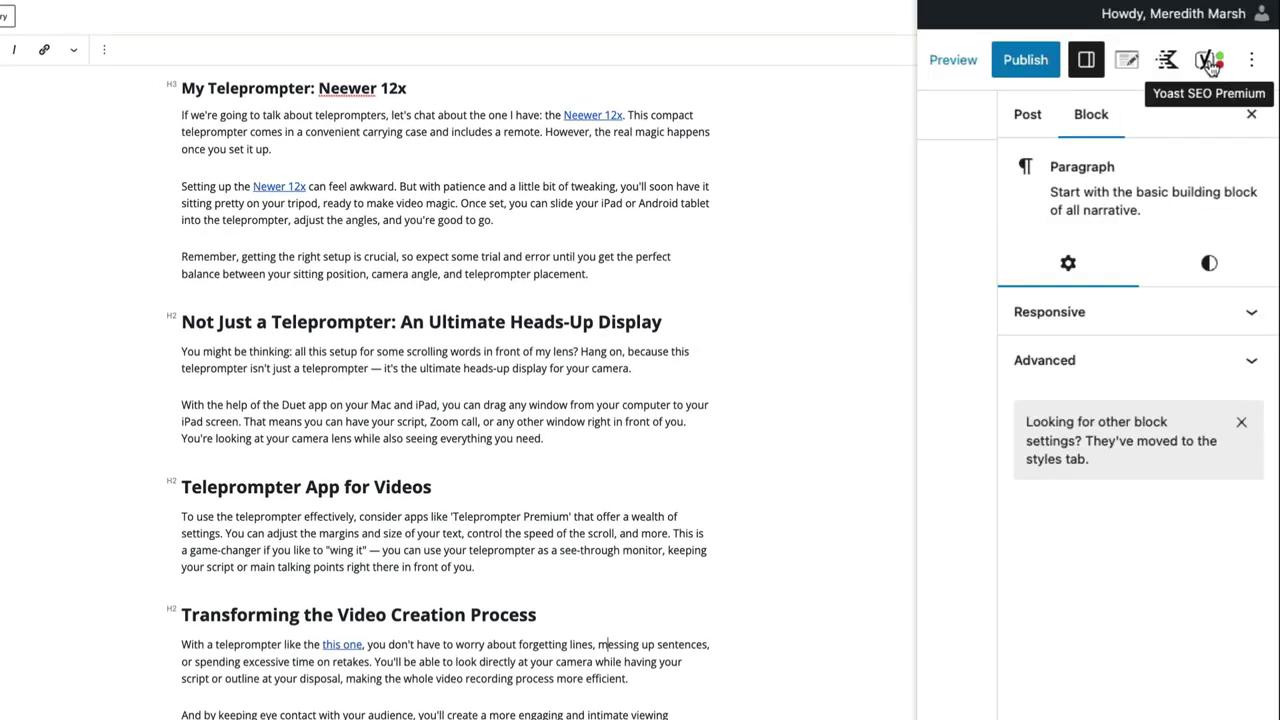
Open the Yoast SEO panel and read the five Premium SEO analysis problems, then collapse them.
{"action": "left_click", "coordinate": [1208, 61]}
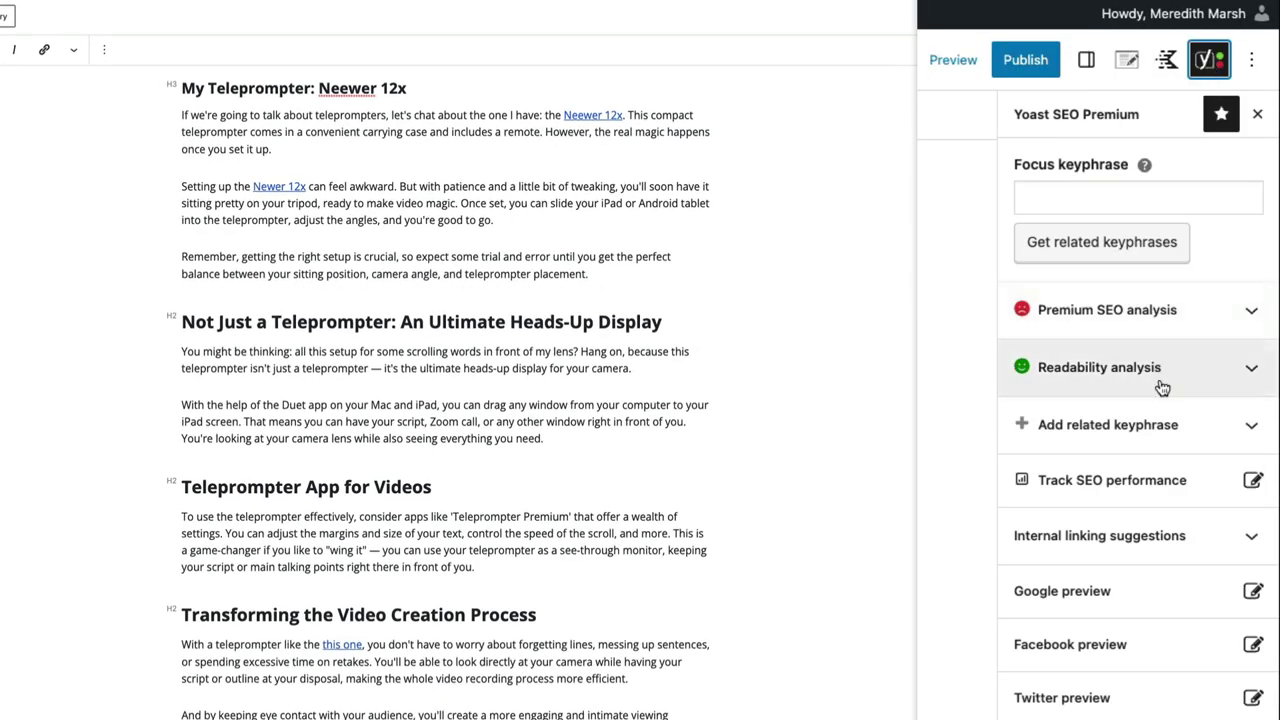
{"action": "left_click", "coordinate": [1255, 313]}
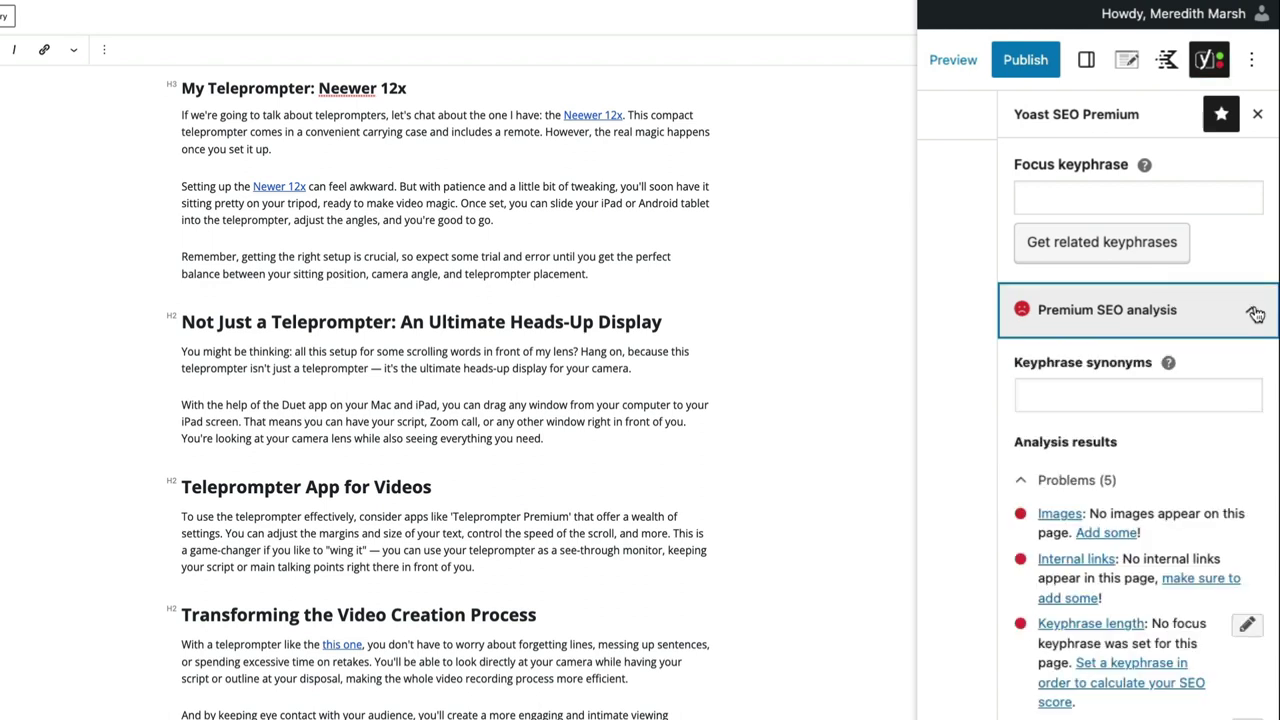
{"action": "left_click", "coordinate": [1255, 315]}
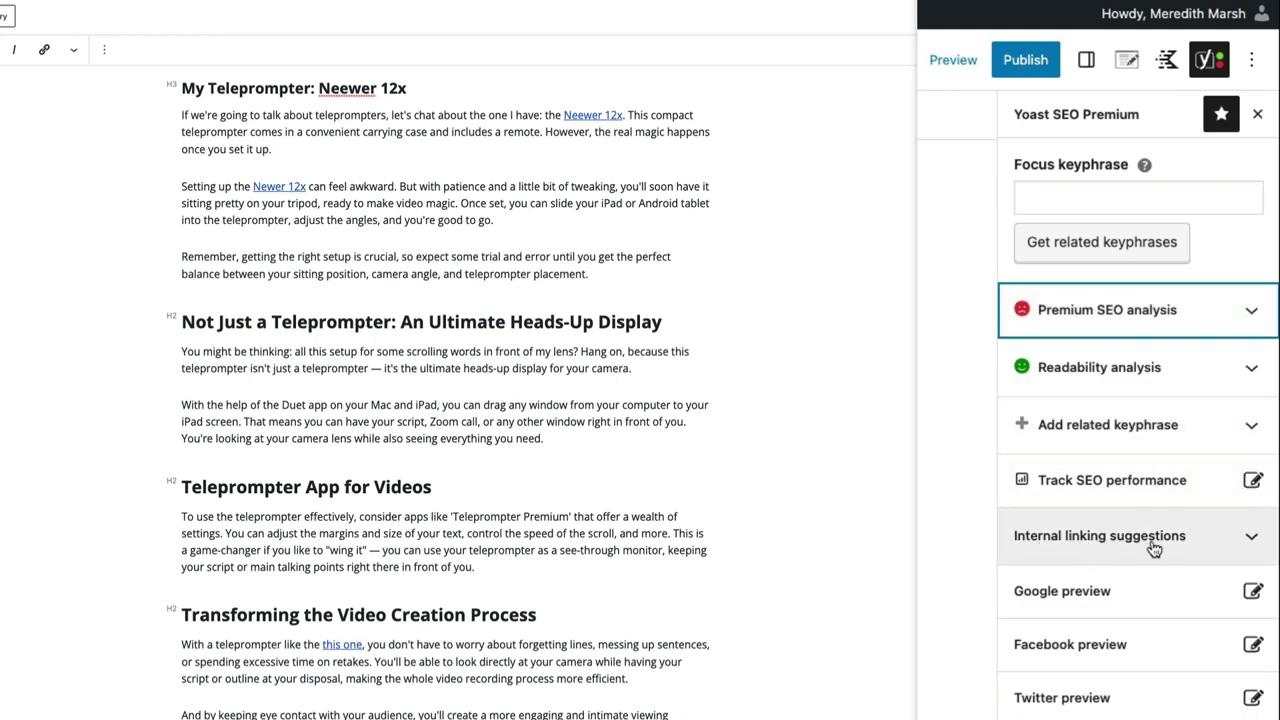
Expand Yoast's internal linking suggestions and scroll through related posts like 'YouTube Channel Art Ultimate Guide'.
{"action": "left_click", "coordinate": [1254, 541]}
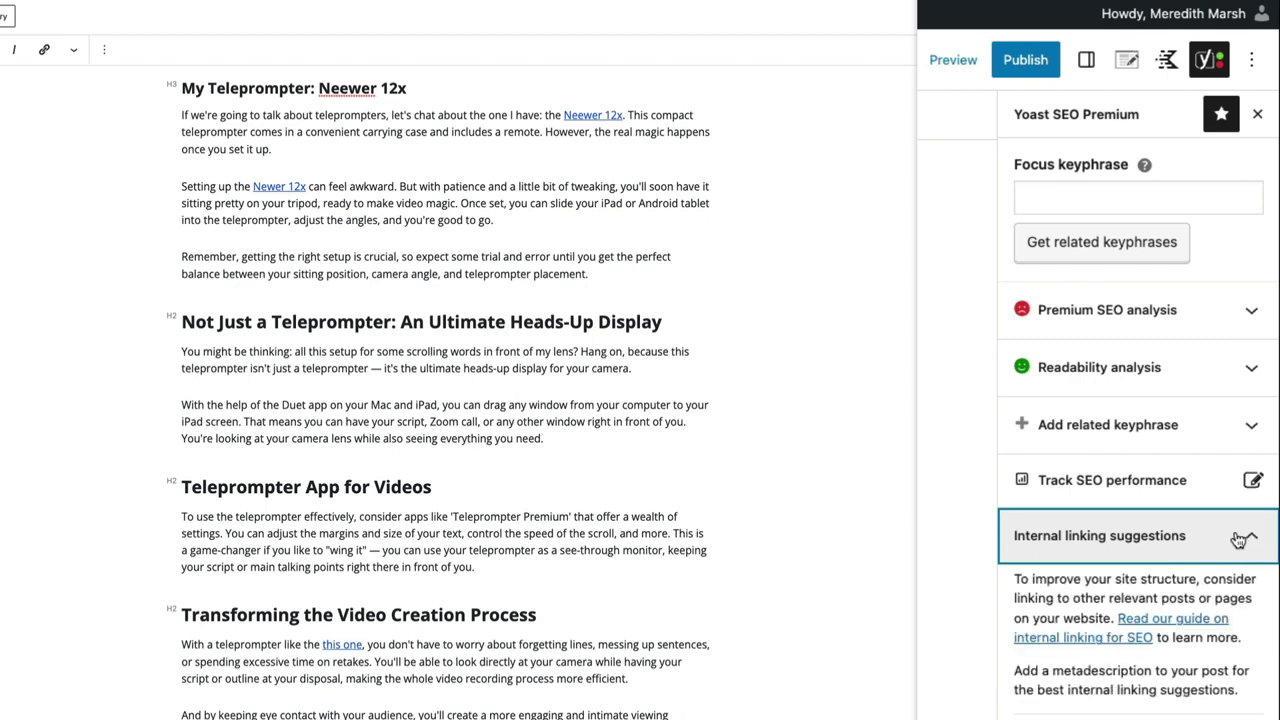
{"action": "scroll", "coordinate": [445, 400], "scroll_direction": "down", "scroll_amount": 2}
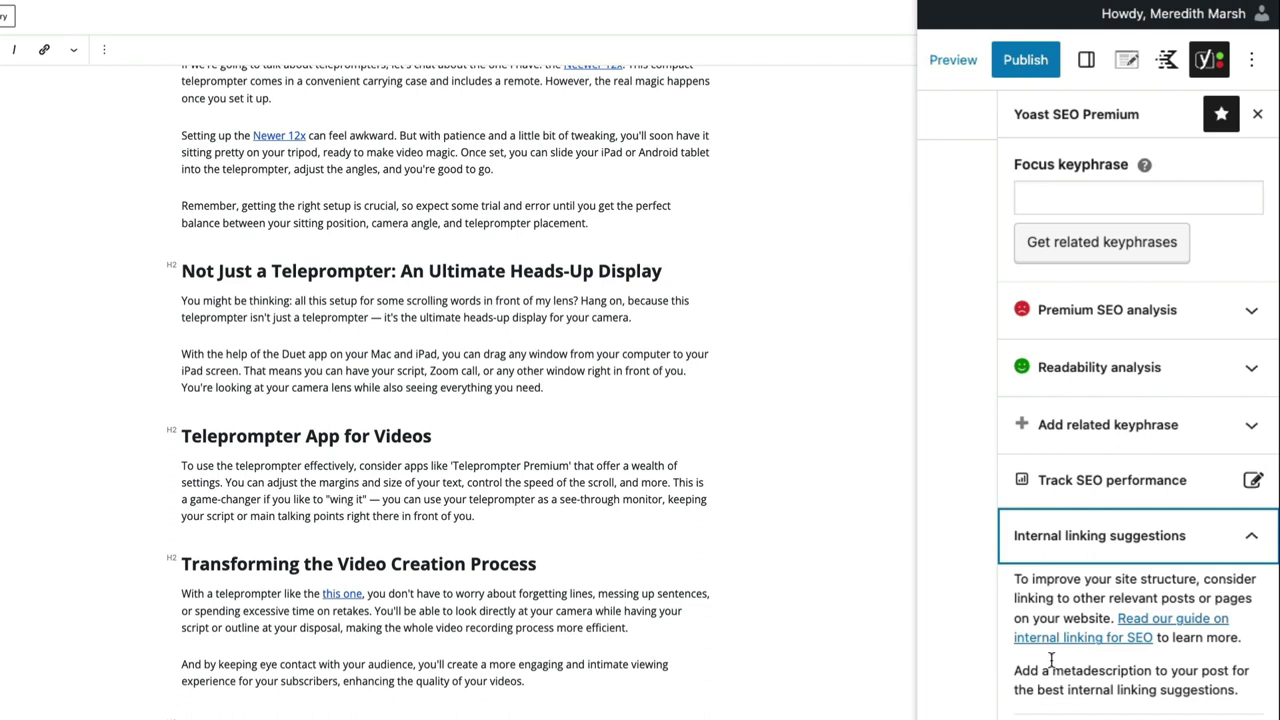
{"action": "mouse_move", "coordinate": [641, 457]}
{"action": "scroll", "coordinate": [1138, 420], "scroll_direction": "down", "scroll_amount": 1}
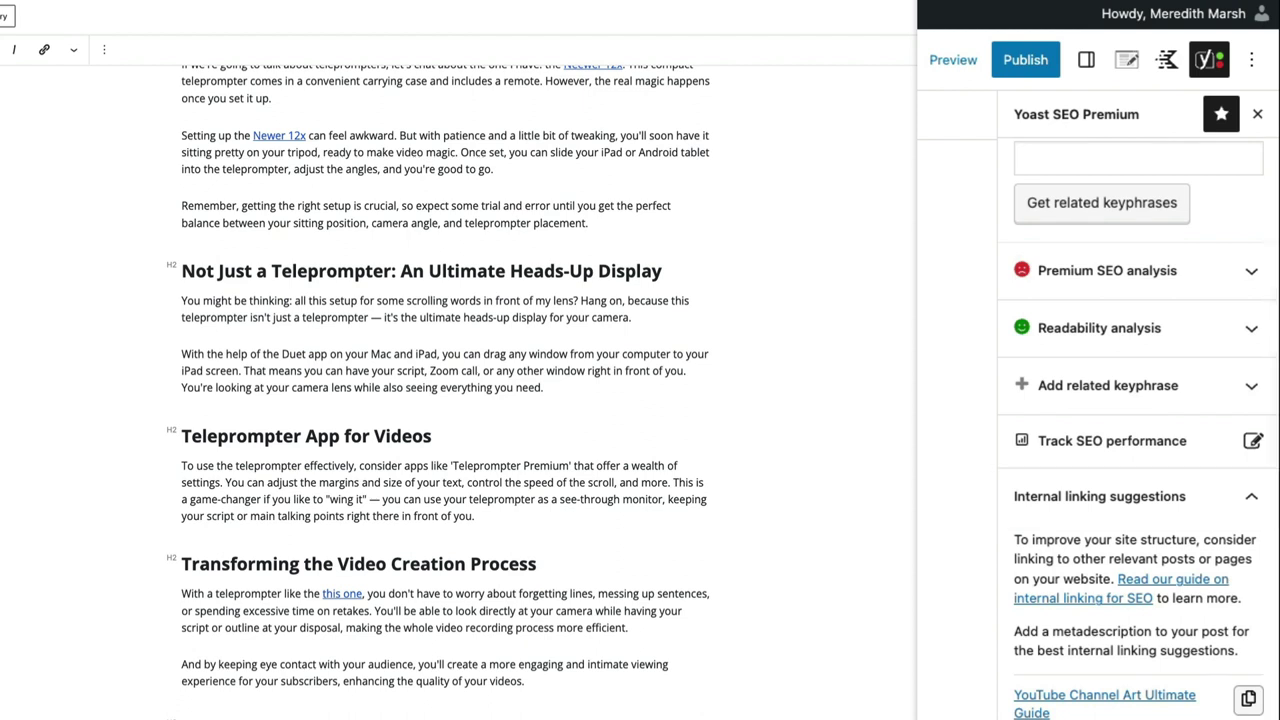
Add a new paragraph 'Related: YouTube Studio Setup at Home' after the Duet app paragraph.
{"action": "scroll", "coordinate": [563, 408], "scroll_direction": "up", "scroll_amount": 4}
{"action": "scroll", "coordinate": [563, 404], "scroll_direction": "down", "scroll_amount": 4}
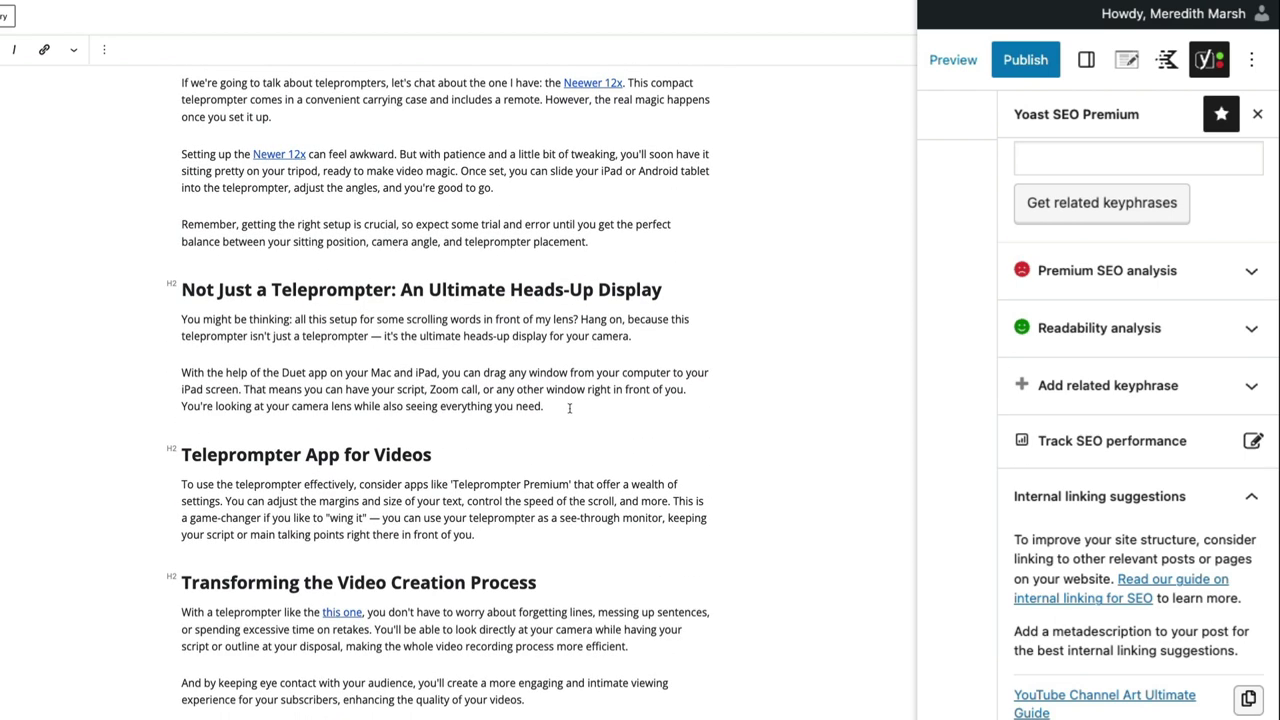
{"action": "key", "text": "Return"}
{"action": "type", "text": "Relat"}
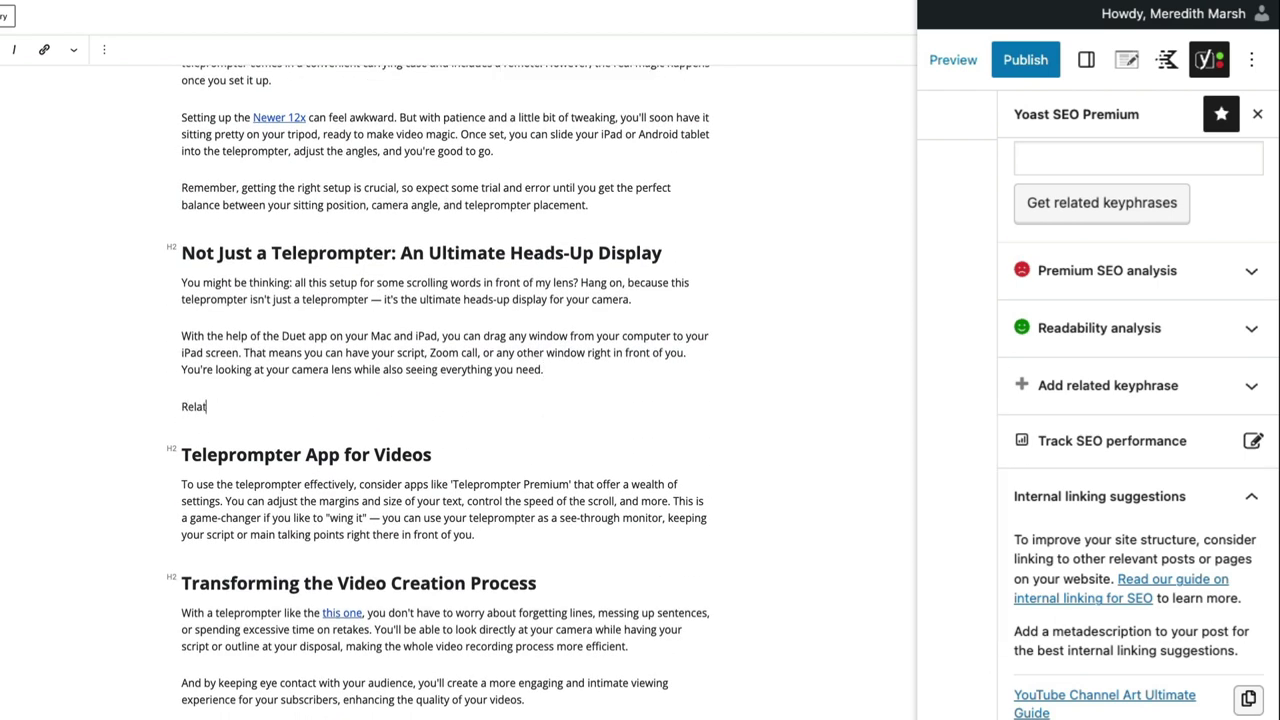
{"action": "type", "text": "ed: YouTube Studio Setup at H"}
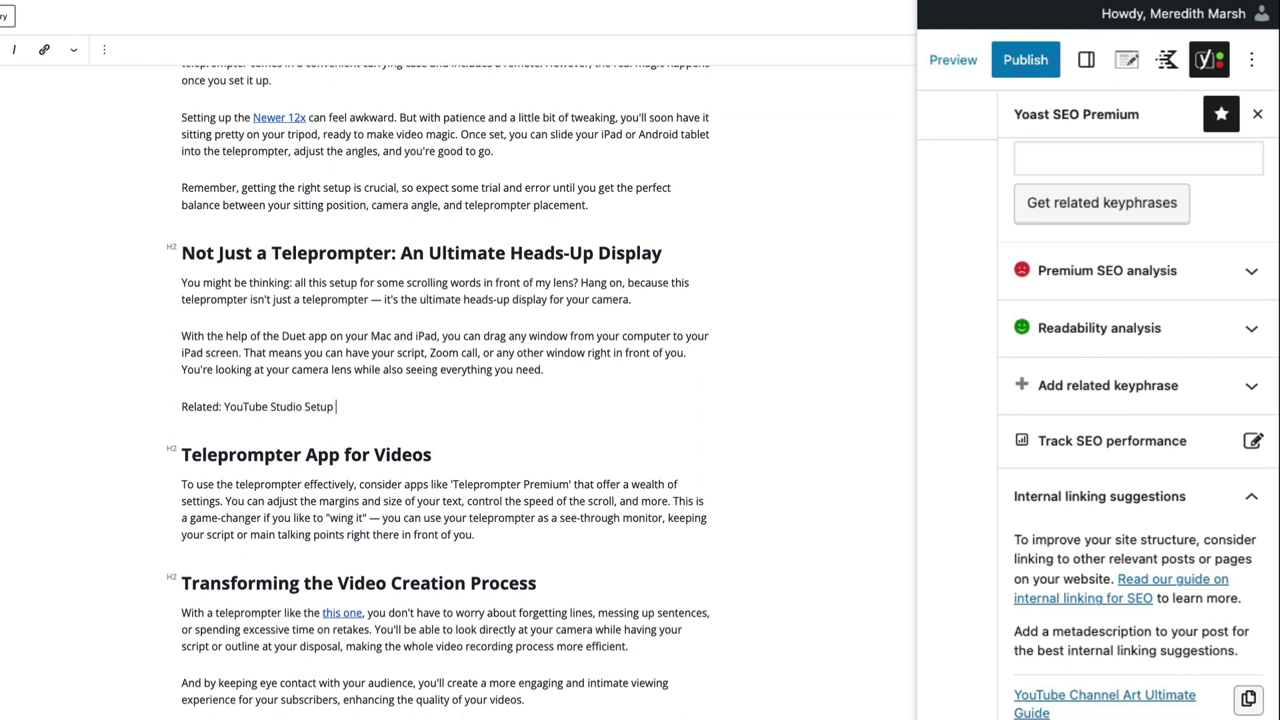
{"action": "type", "text": "ome"}
Link that line to the studio setup post in a new tab and make it bold.
{"action": "key", "text": "ctrl+k"}
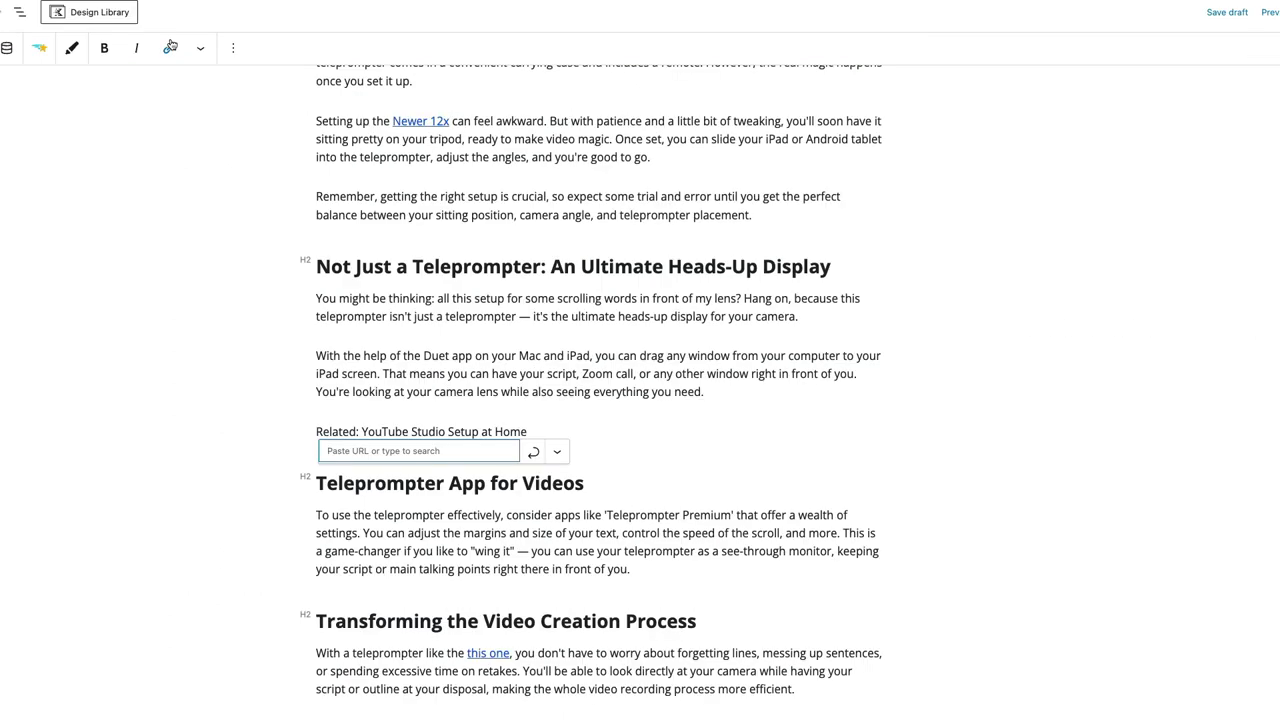
{"action": "type", "text": "https://vidpromom.com/youtube-studio-setup/"}
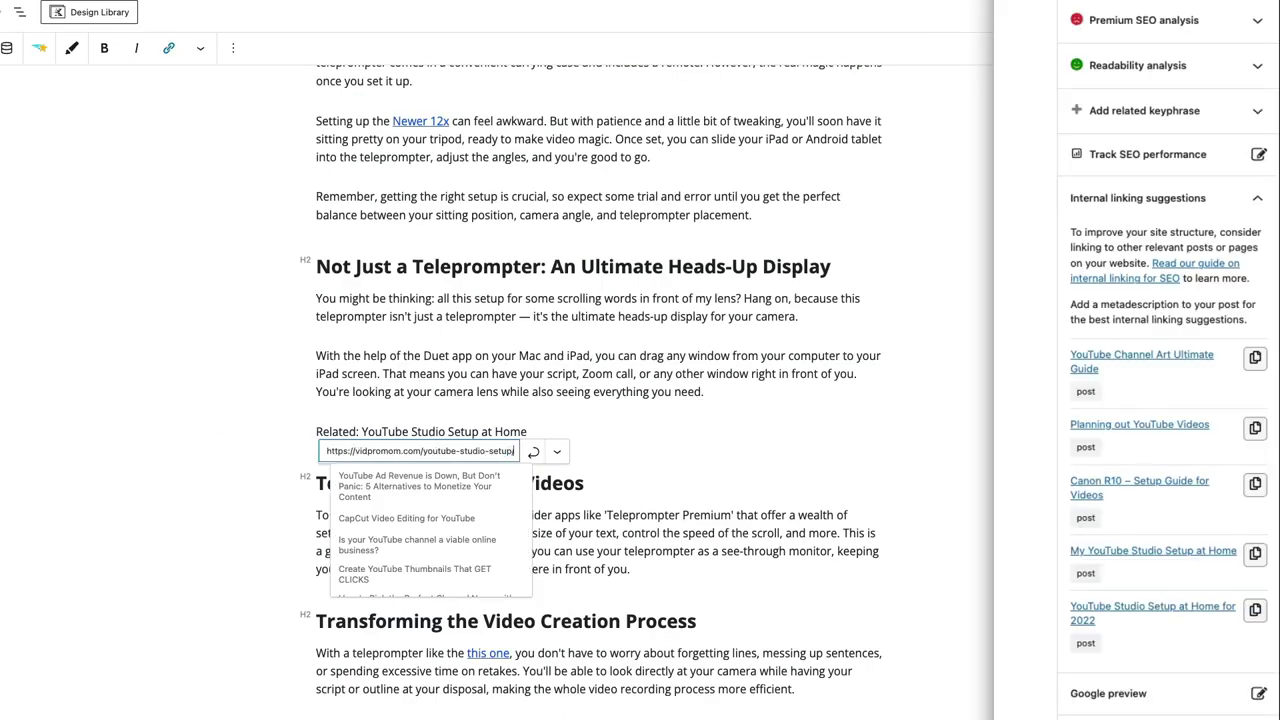
{"action": "left_click", "coordinate": [533, 451]}
{"action": "left_click", "coordinate": [545, 451]}
{"action": "left_click", "coordinate": [352, 480]}
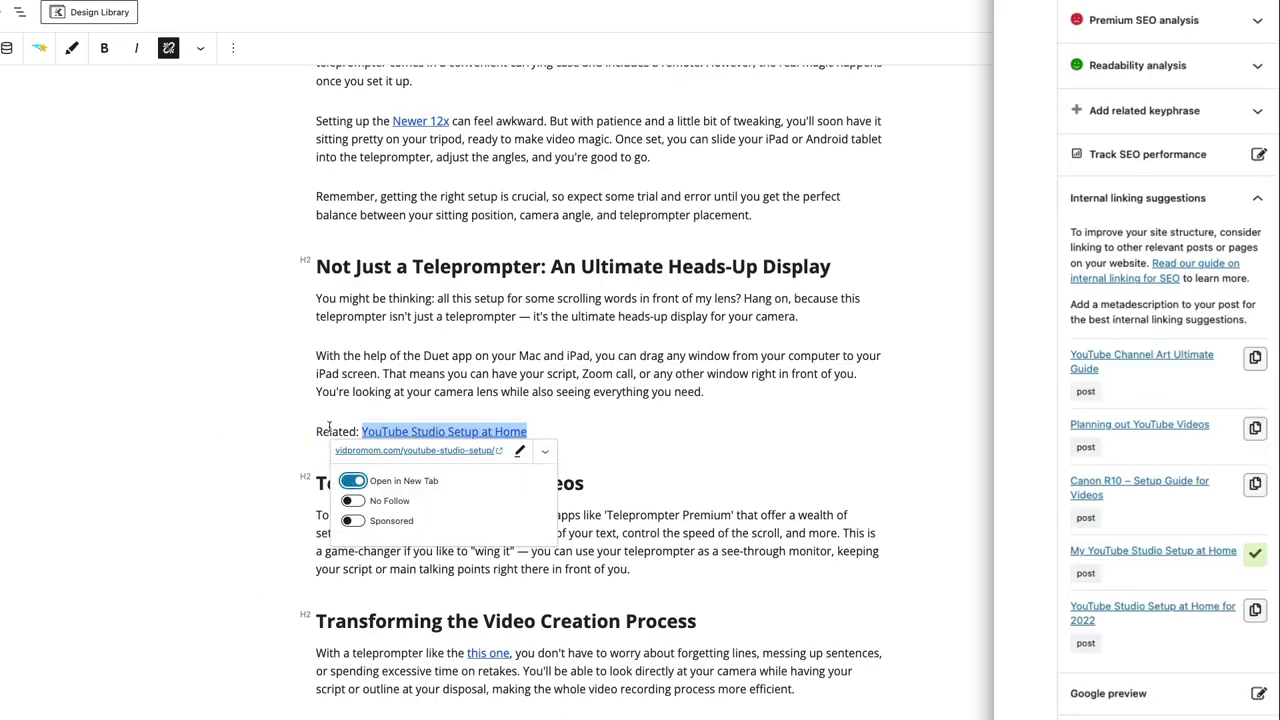
{"action": "triple_click", "coordinate": [329, 428]}
{"action": "key", "text": "ctrl+b"}
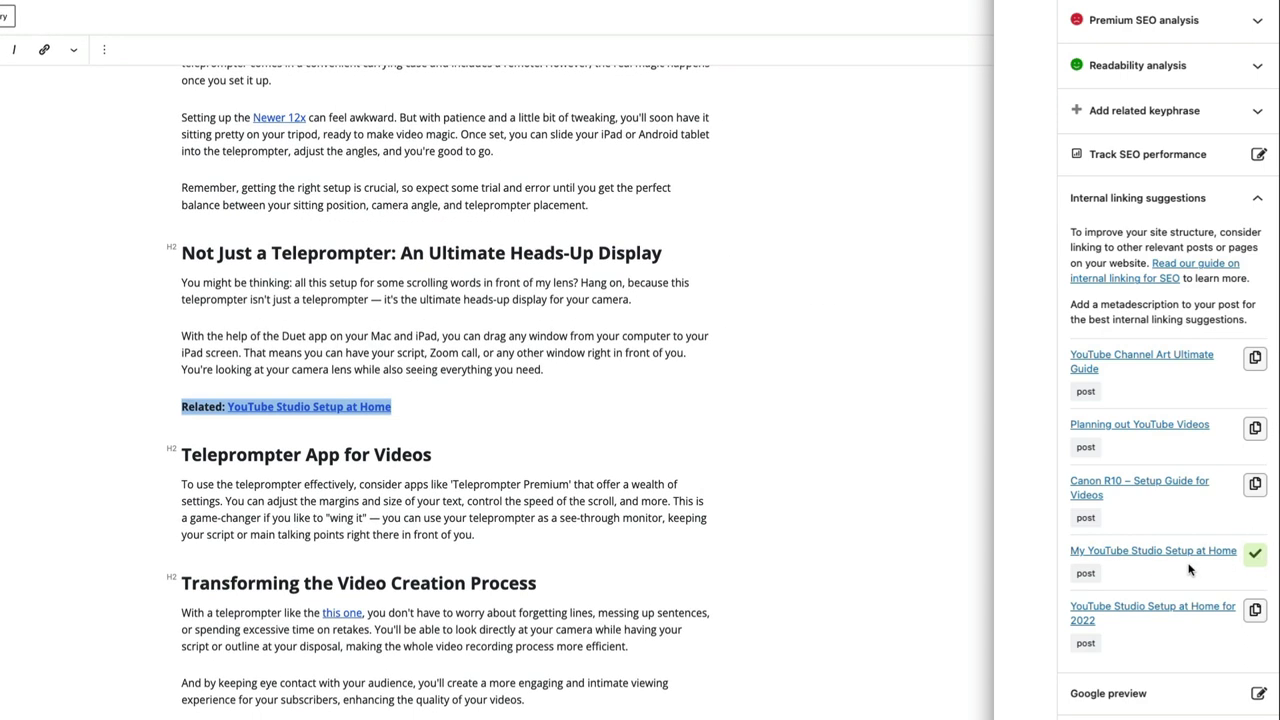
{"action": "key", "text": "Right"}
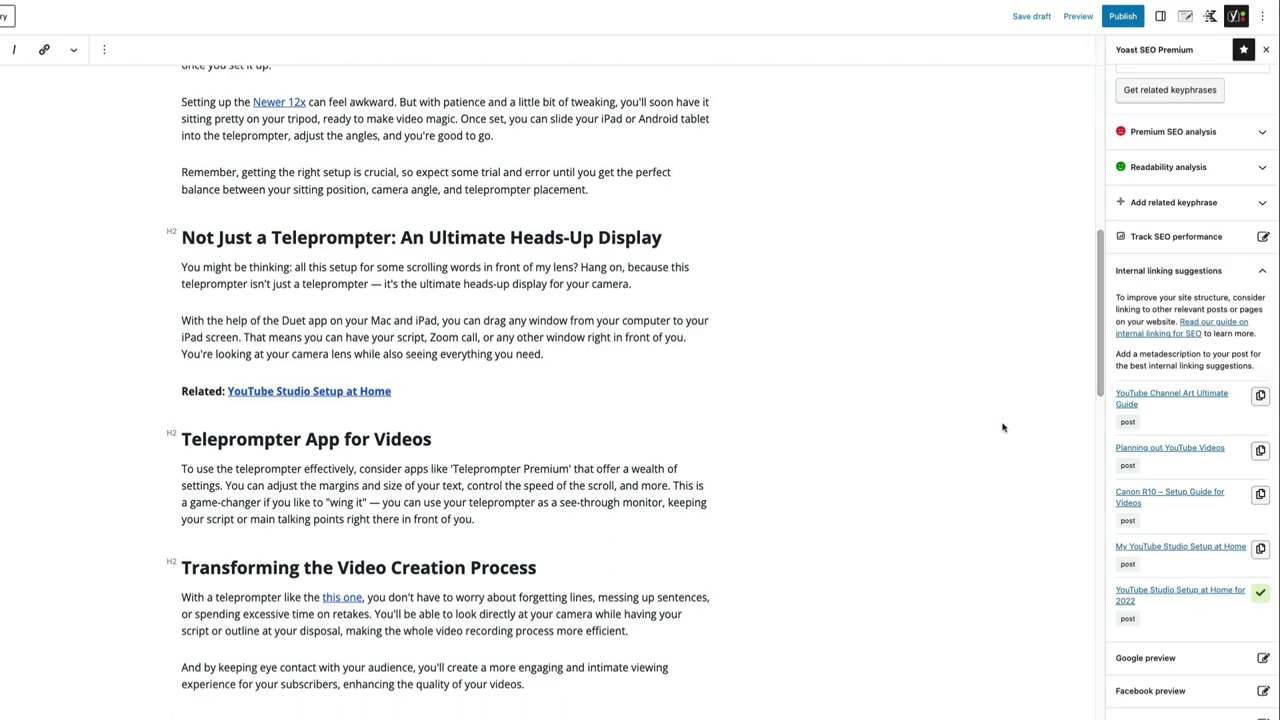
Reopen the Yoast panel and confirm the studio setup post shows as linked in internal linking suggestions.
{"action": "scroll", "coordinate": [434, 437], "scroll_direction": "down", "scroll_amount": 5}
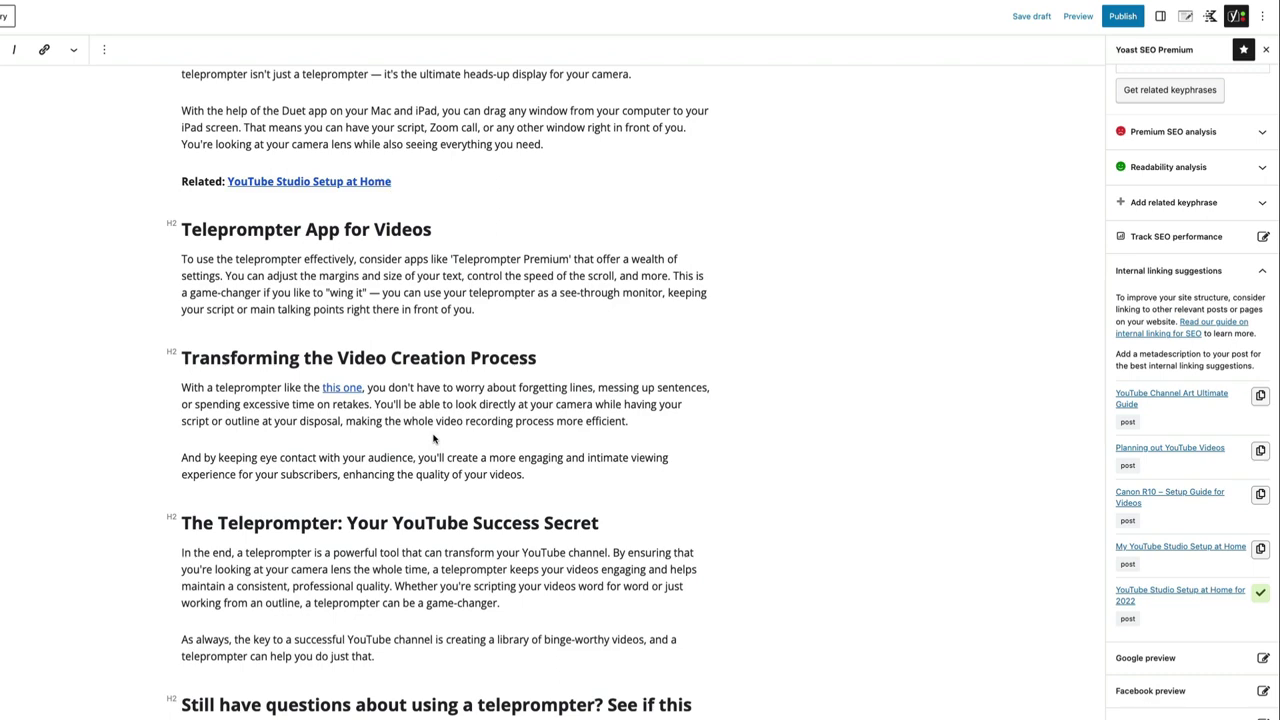
{"action": "scroll", "coordinate": [434, 437], "scroll_direction": "up", "scroll_amount": 15}
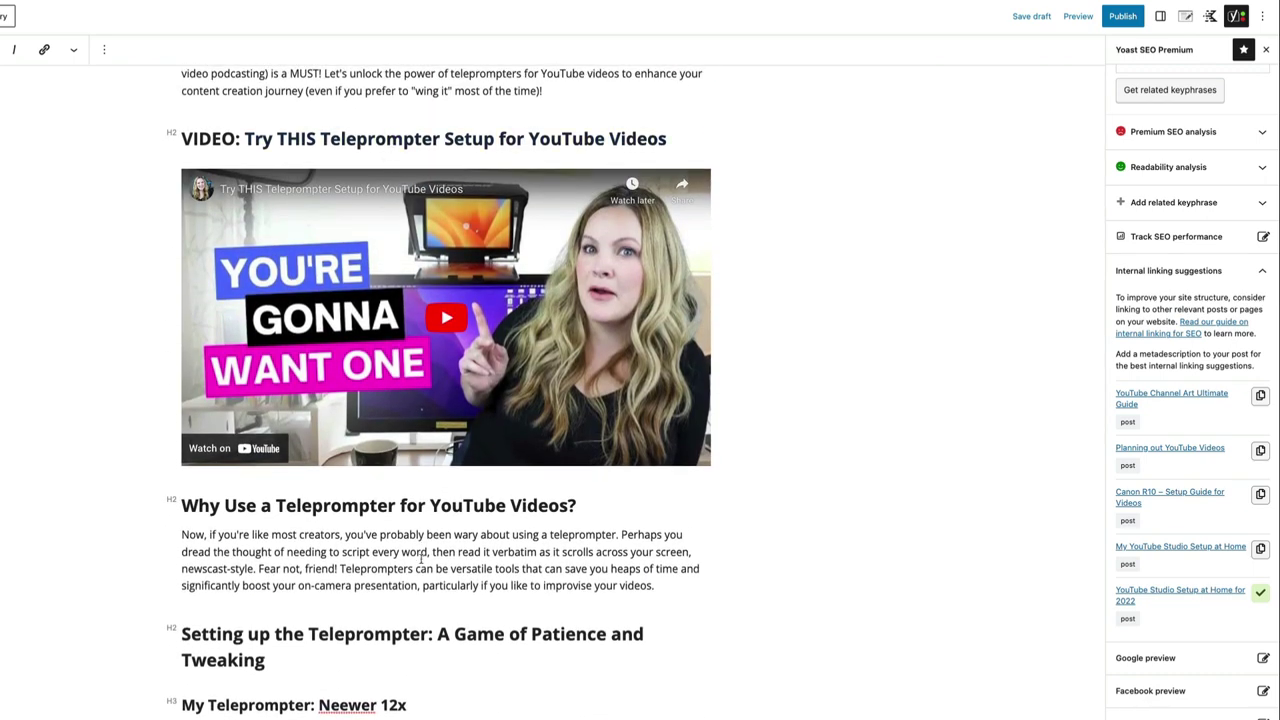
{"action": "scroll", "coordinate": [425, 618], "scroll_direction": "down", "scroll_amount": 7}
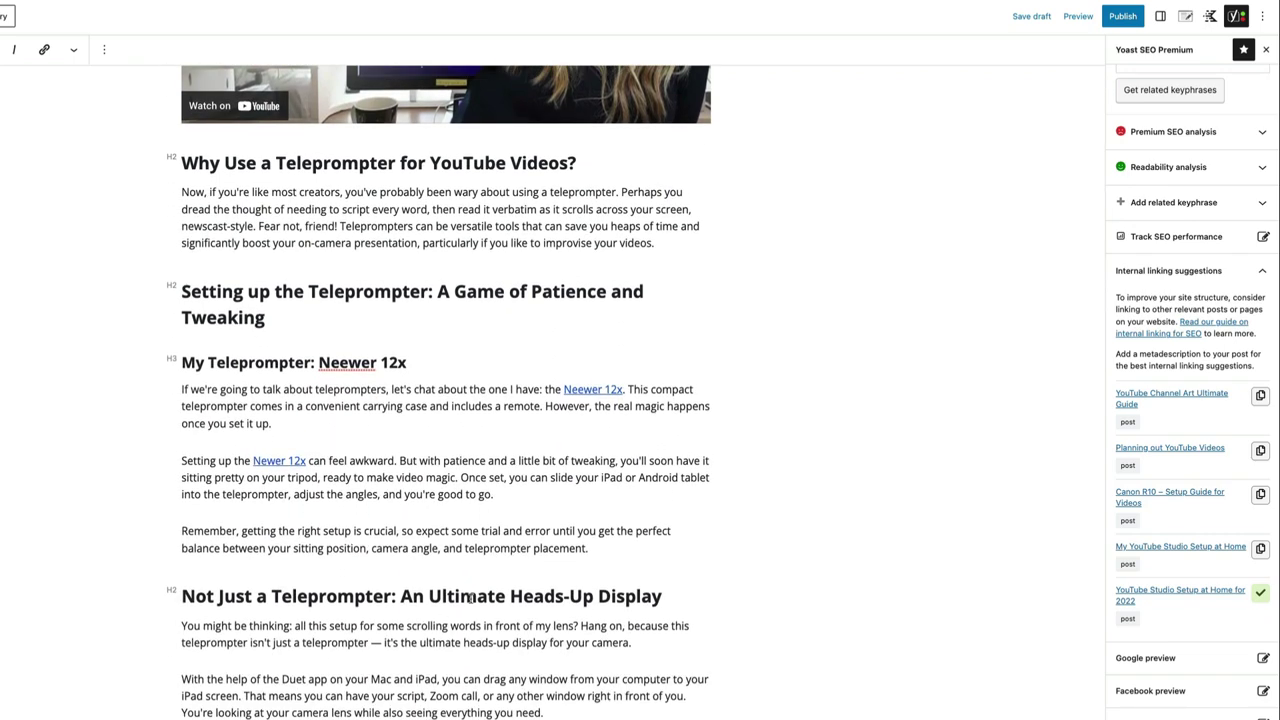
{"action": "scroll", "coordinate": [790, 110], "scroll_direction": "up", "scroll_amount": 10}
{"action": "left_click", "coordinate": [1236, 16]}
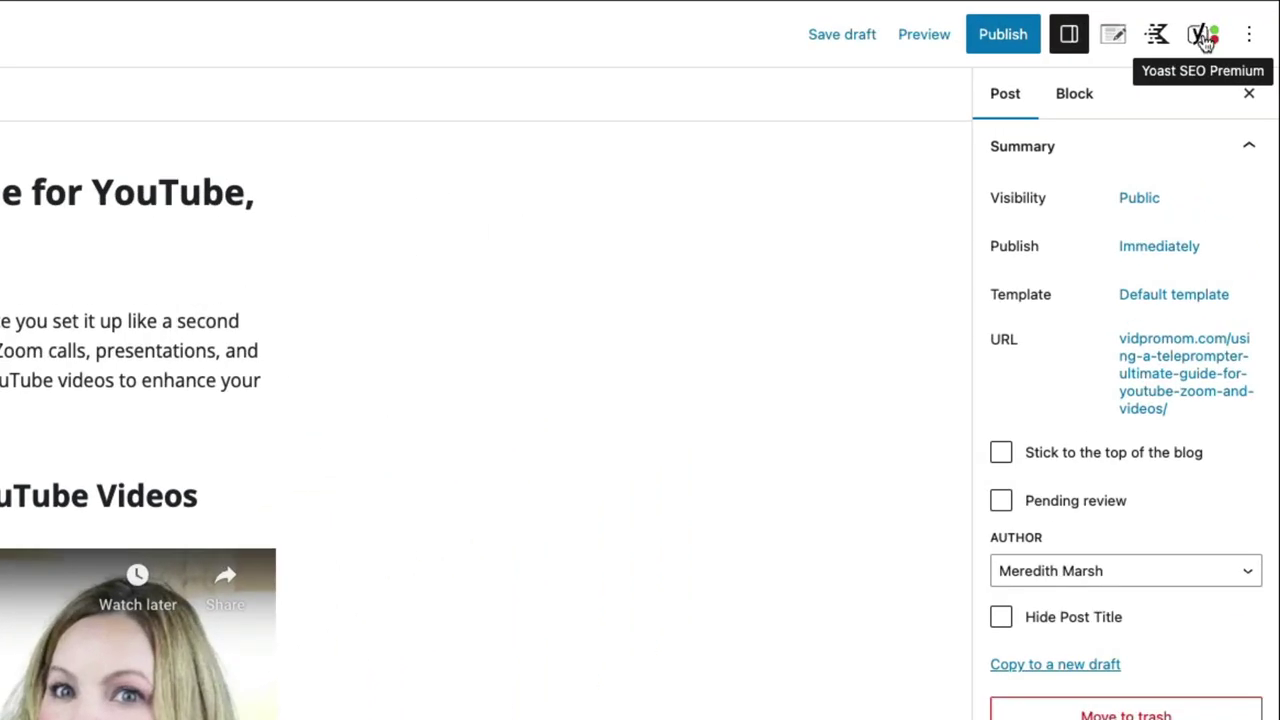
{"action": "left_click", "coordinate": [1203, 37]}
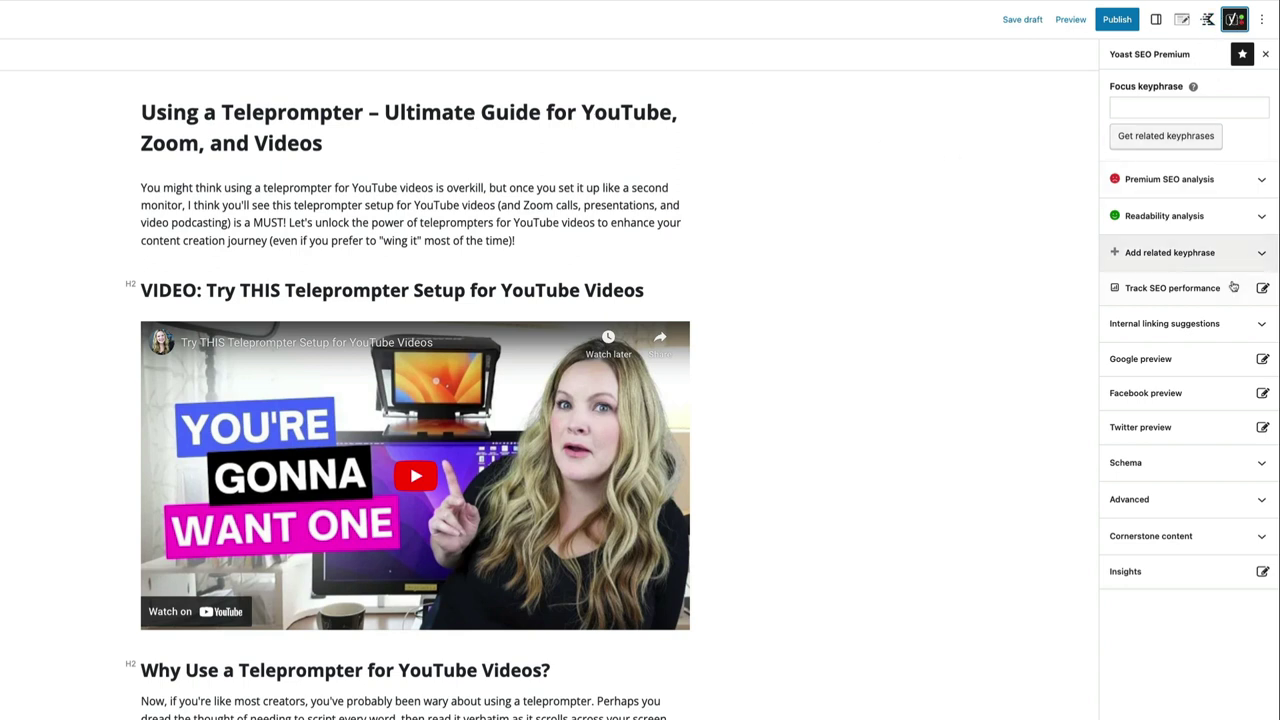
{"action": "left_click", "coordinate": [1262, 325]}
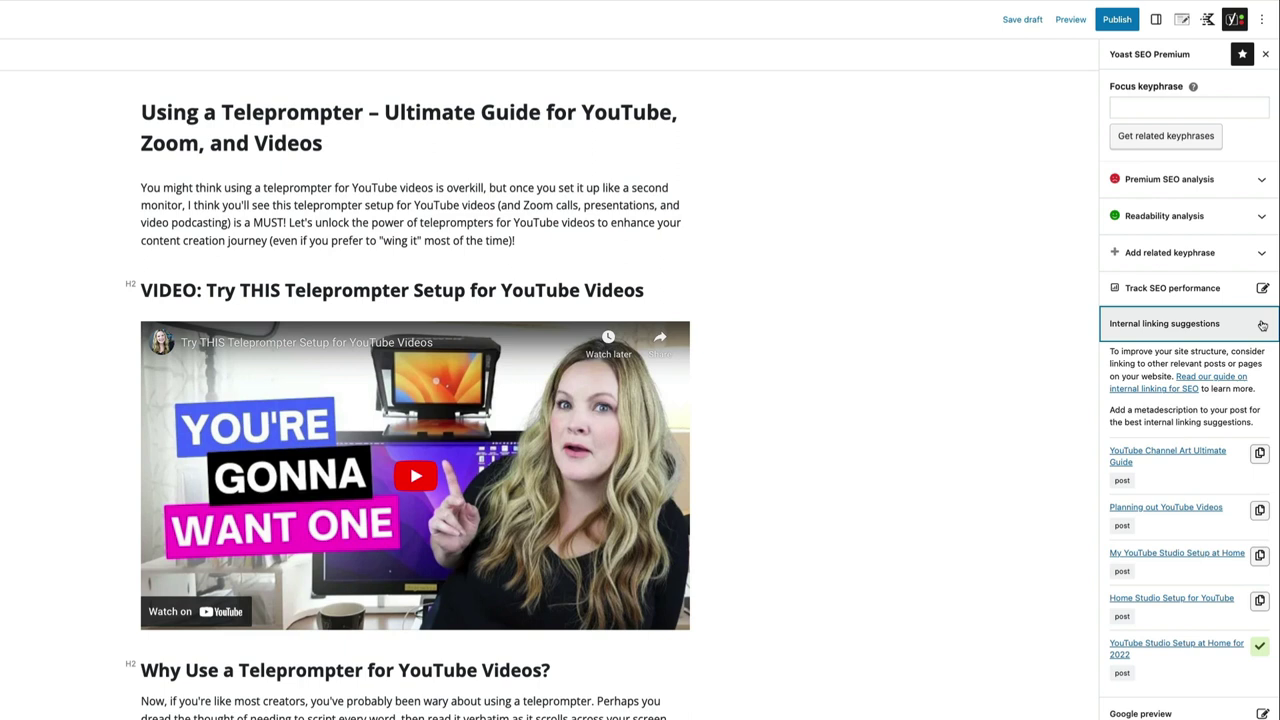
{"action": "left_click", "coordinate": [1262, 325]}
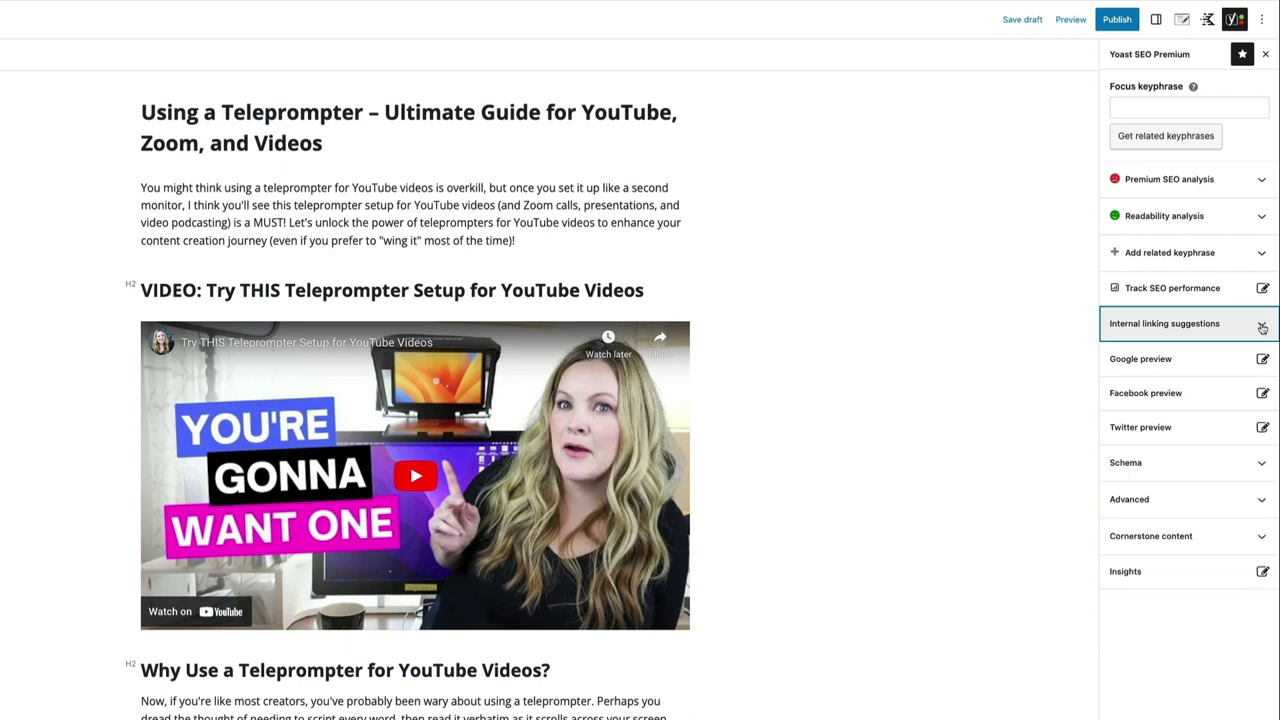
Highlight Yoast's flagged long sentences and select both paragraphs under 'Transforming the Video Creation Process'.
{"action": "left_click", "coordinate": [1264, 218]}
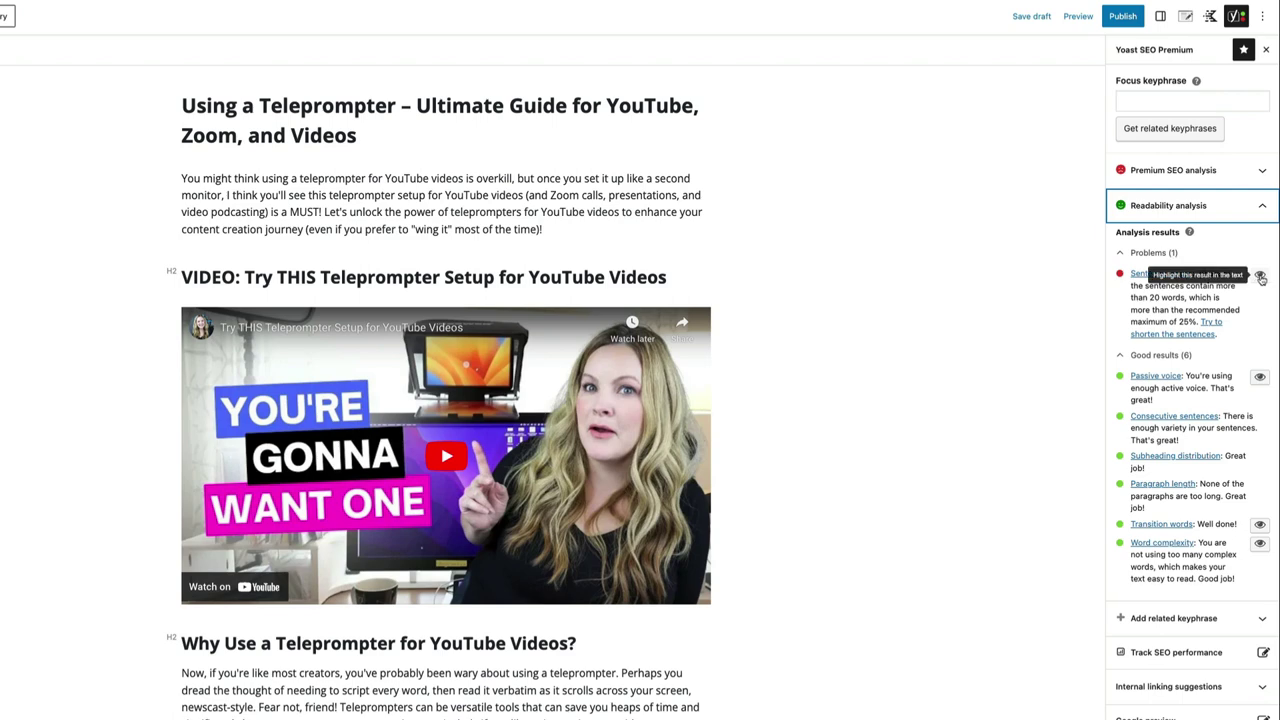
{"action": "left_click", "coordinate": [1260, 276]}
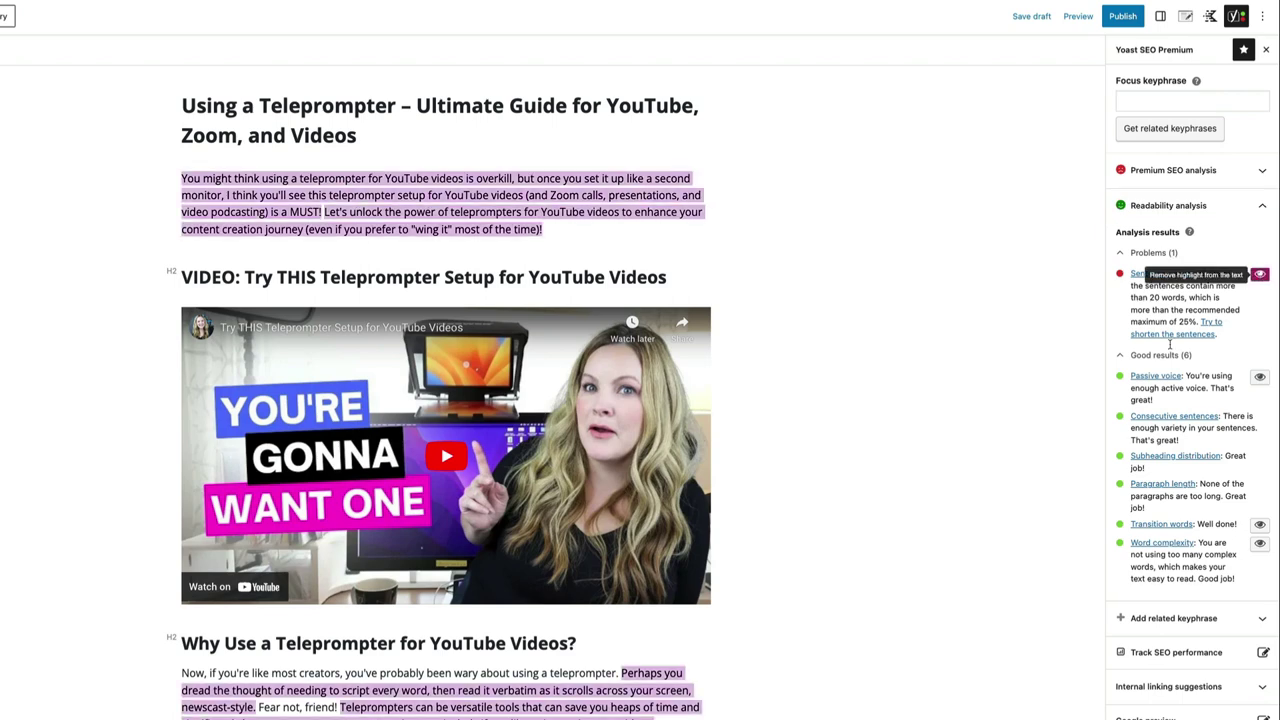
{"action": "scroll", "coordinate": [788, 681], "scroll_direction": "down", "scroll_amount": 5}
{"action": "scroll", "coordinate": [788, 681], "scroll_direction": "down", "scroll_amount": 9}
{"action": "scroll", "coordinate": [788, 681], "scroll_direction": "down", "scroll_amount": 2}
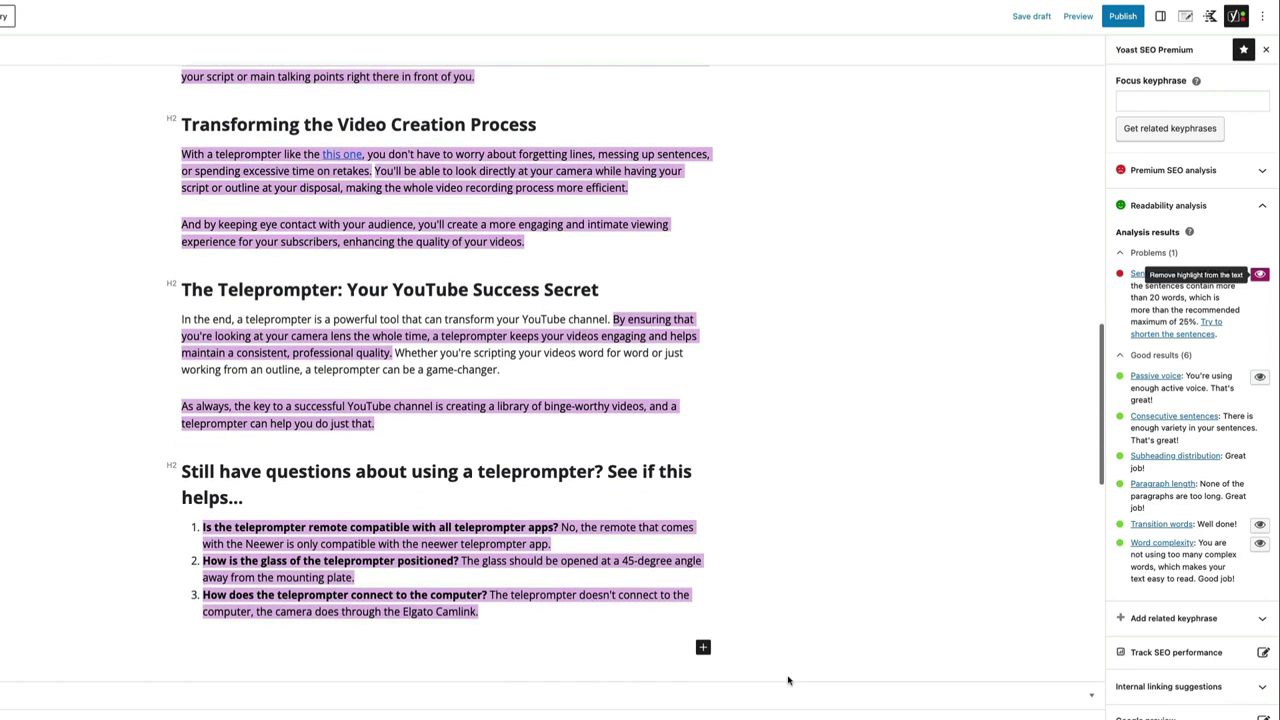
{"action": "scroll", "coordinate": [788, 681], "scroll_direction": "up", "scroll_amount": 1}
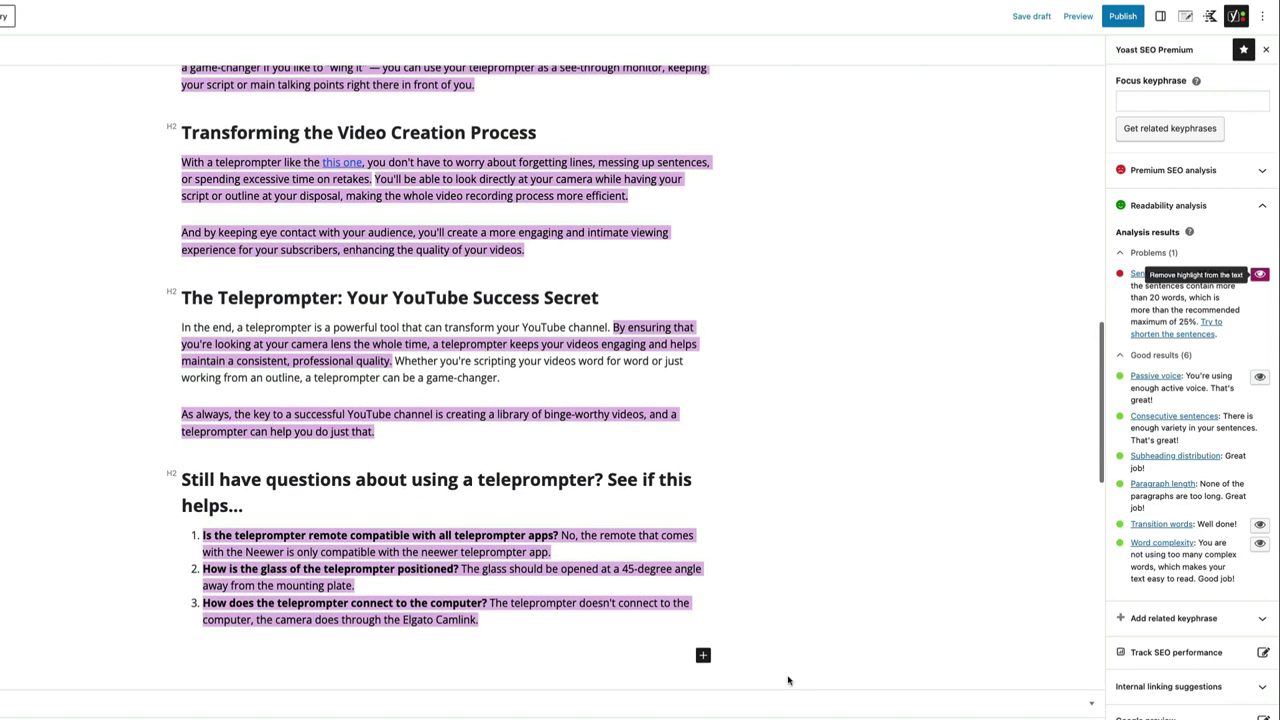
{"action": "left_click", "coordinate": [216, 163]}
{"action": "left_click_drag", "start_coordinate": [216, 163], "coordinate": [524, 240]}
{"action": "key", "text": "ctrl+c"}
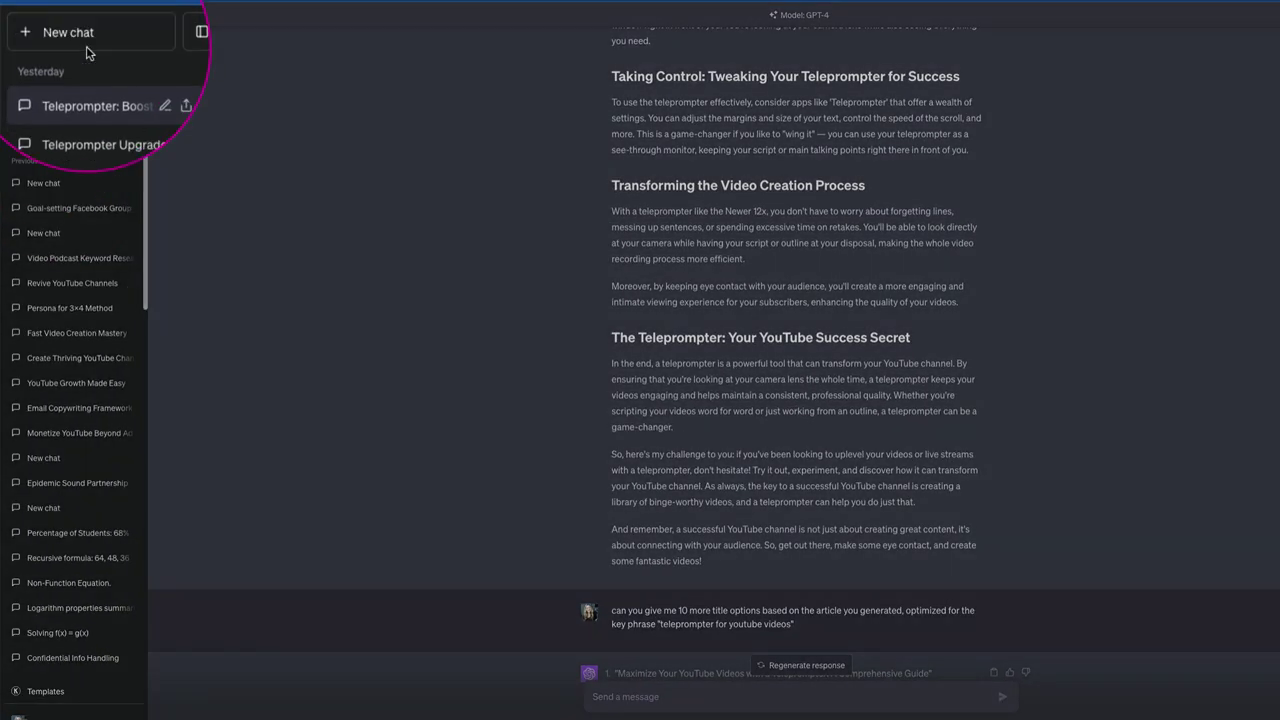
Have ChatGPT rewrite the paragraphs in sentences under 20 words, copy the answer, and refresh Yoast's highlights.
{"action": "left_click", "coordinate": [119, 50]}
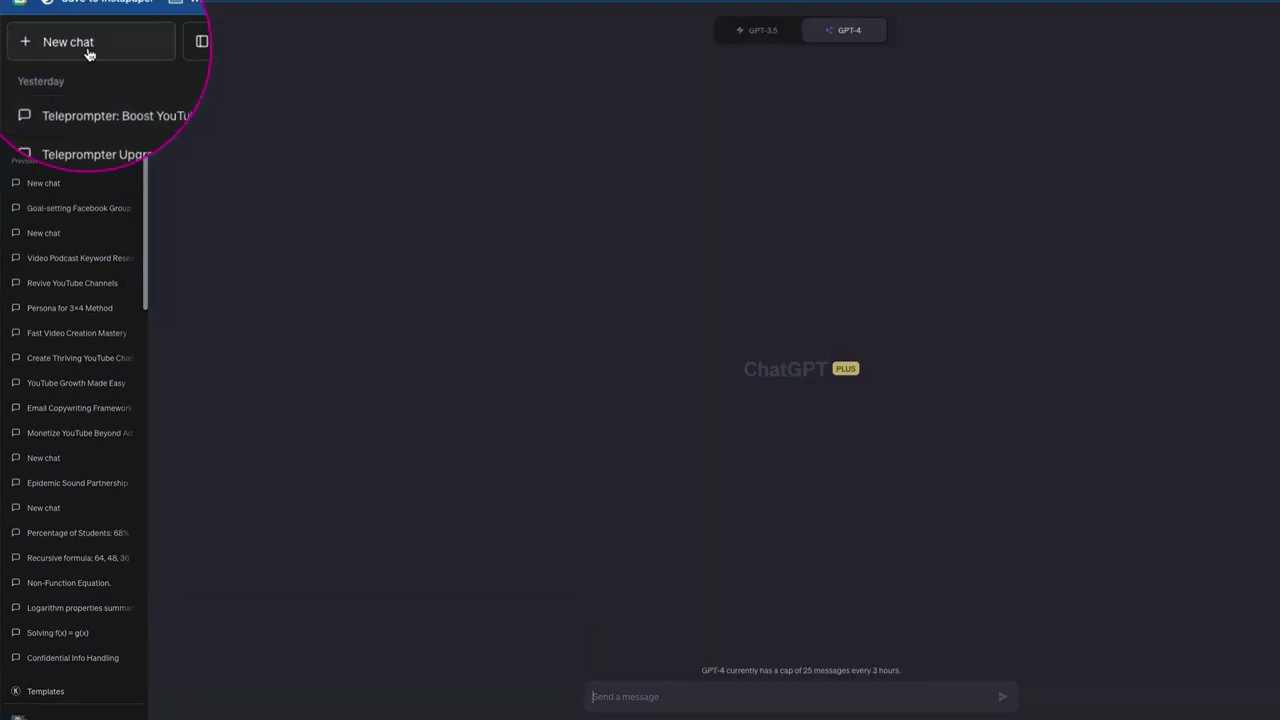
{"action": "type", "text": "Can"}
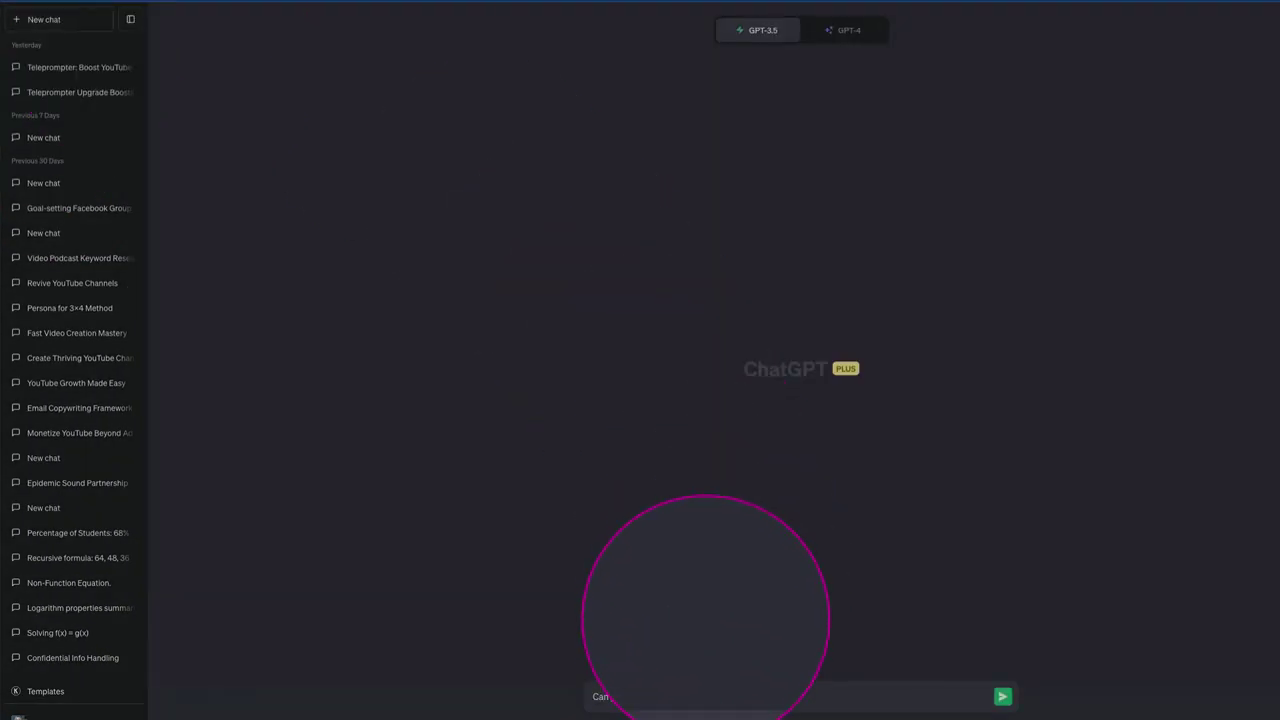
{"action": "type", "text": " you re-write thes"}
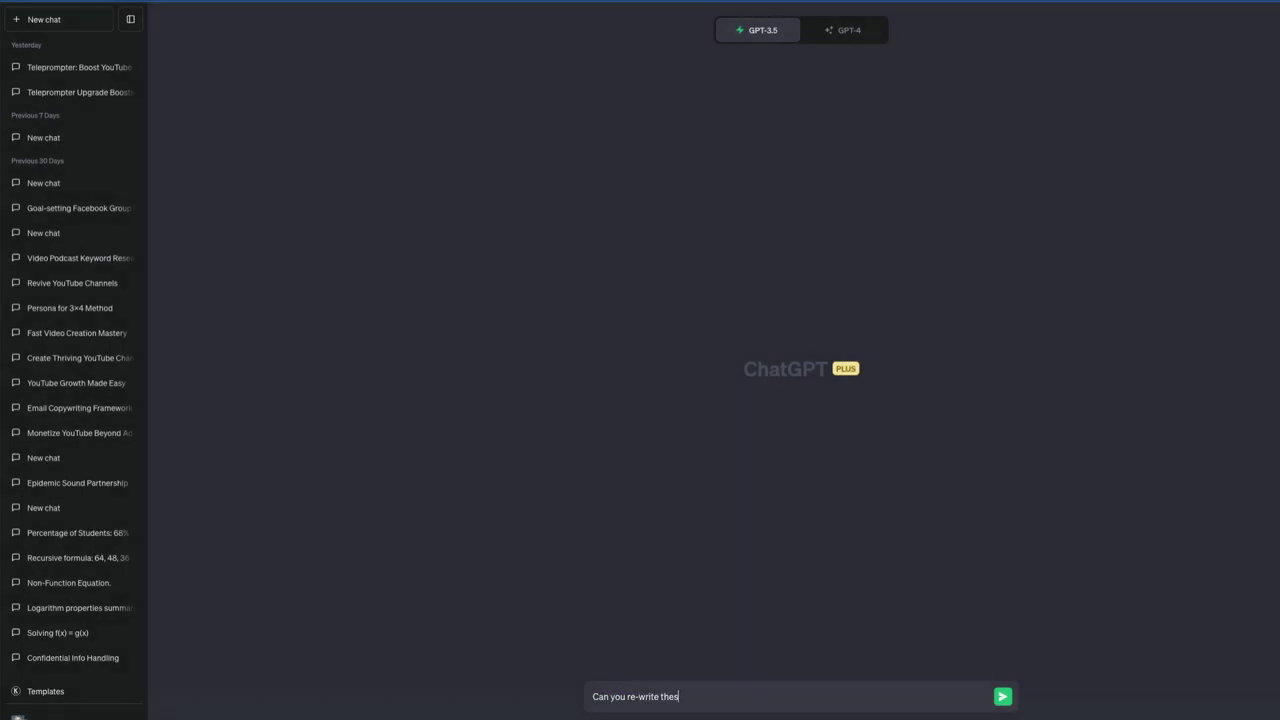
{"action": "type", "text": "e sentences so they are shorter than 20 words?"}
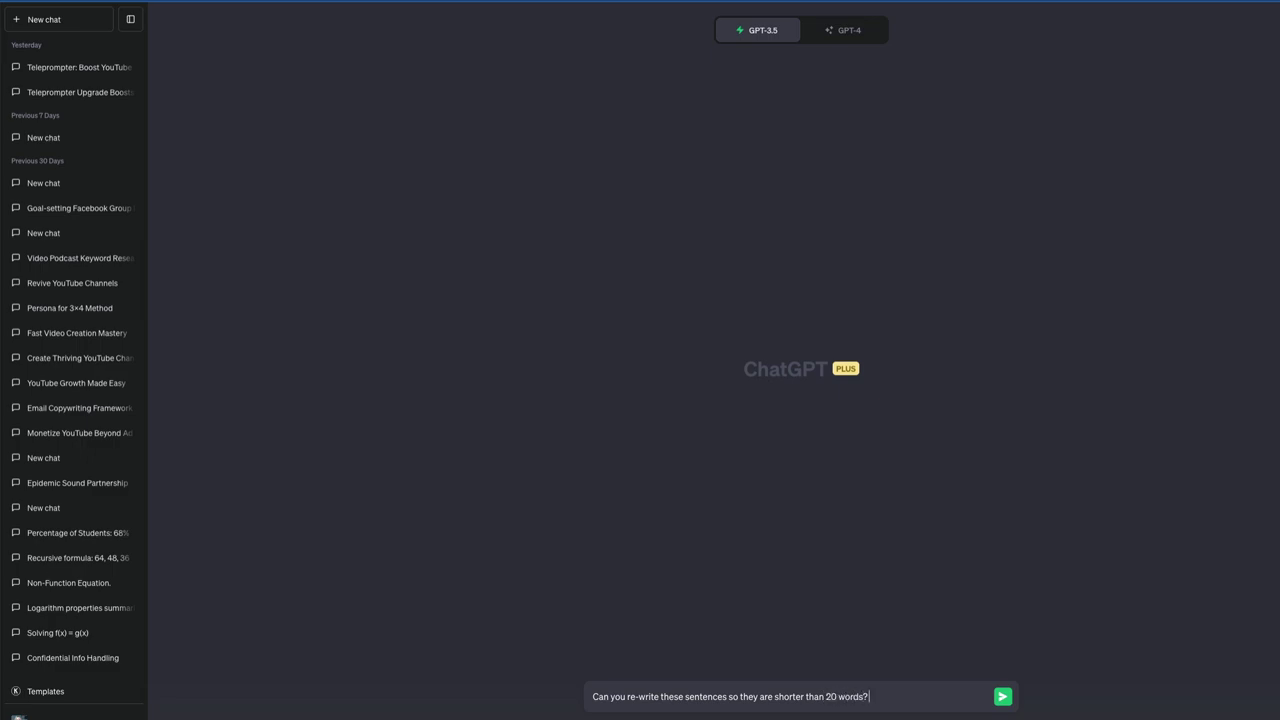
{"action": "key", "text": "ctrl+v"}
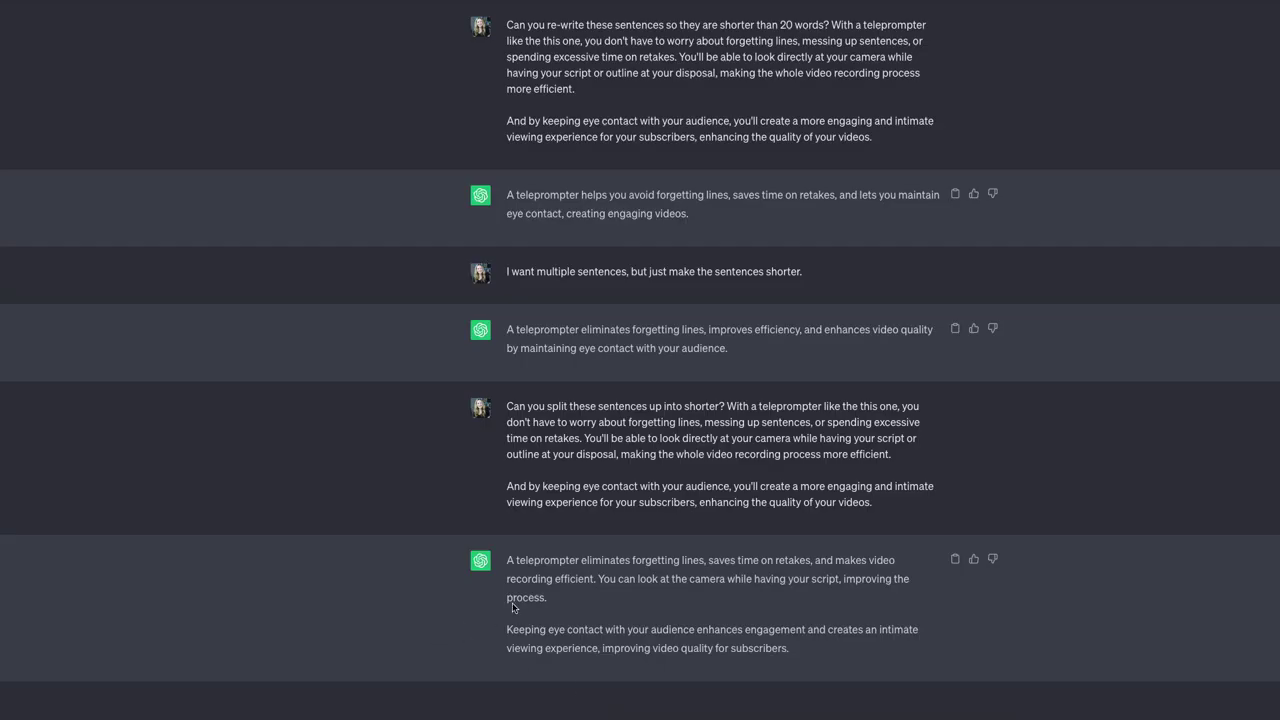
{"action": "left_click_drag", "start_coordinate": [508, 560], "coordinate": [795, 645]}
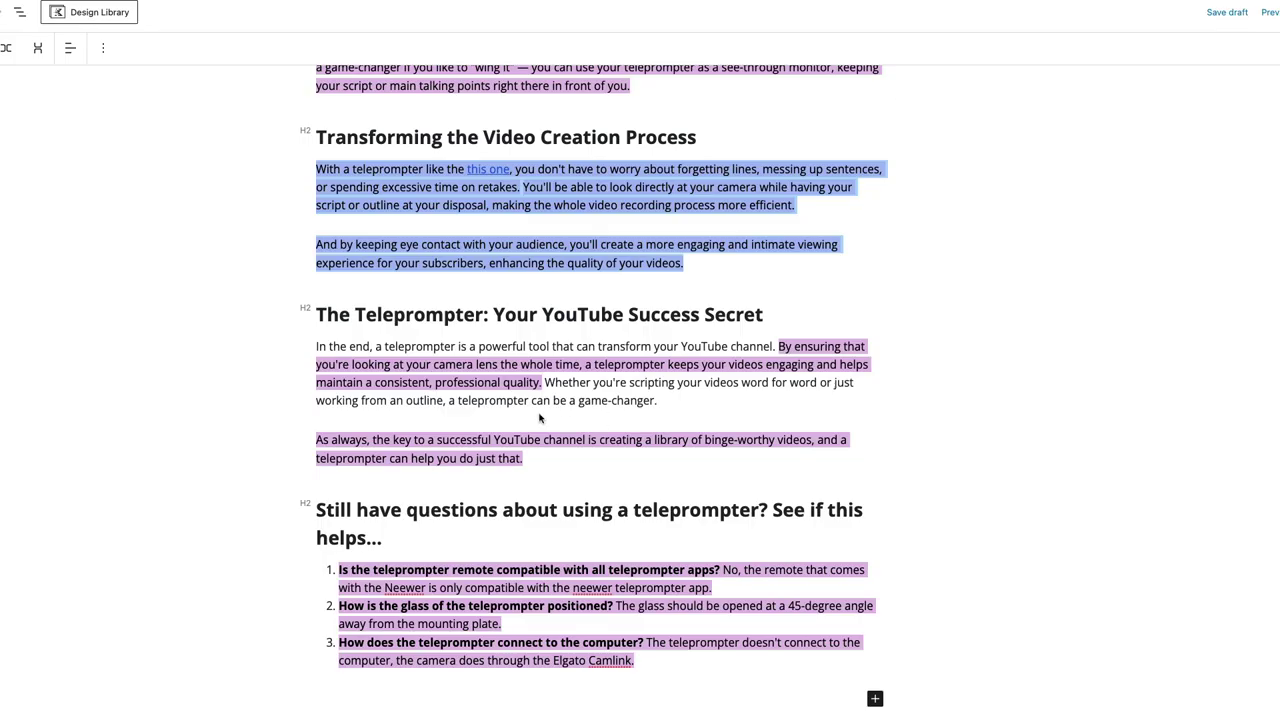
{"action": "left_click", "coordinate": [1261, 262]}
{"action": "left_click", "coordinate": [1261, 262]}
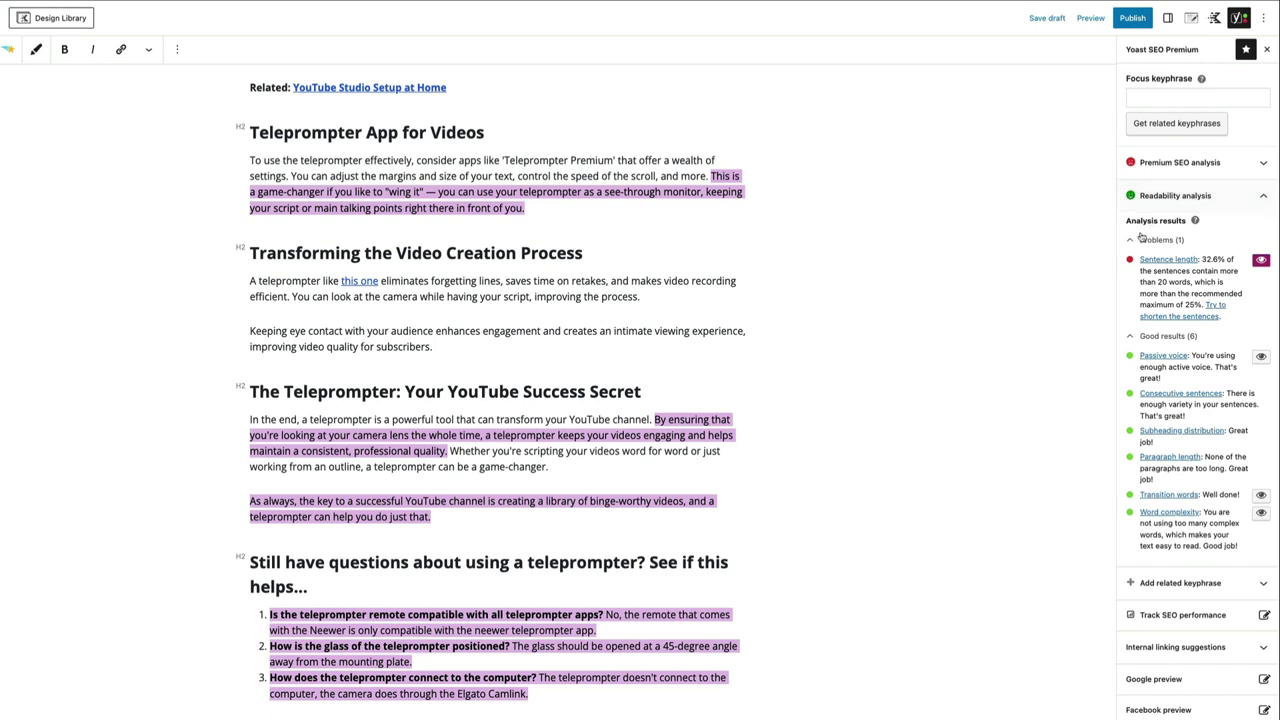
Swap Yoast's readability results for the SEO analysis results and place the caret in the Focus keyphrase field.
{"action": "left_click", "coordinate": [1264, 201]}
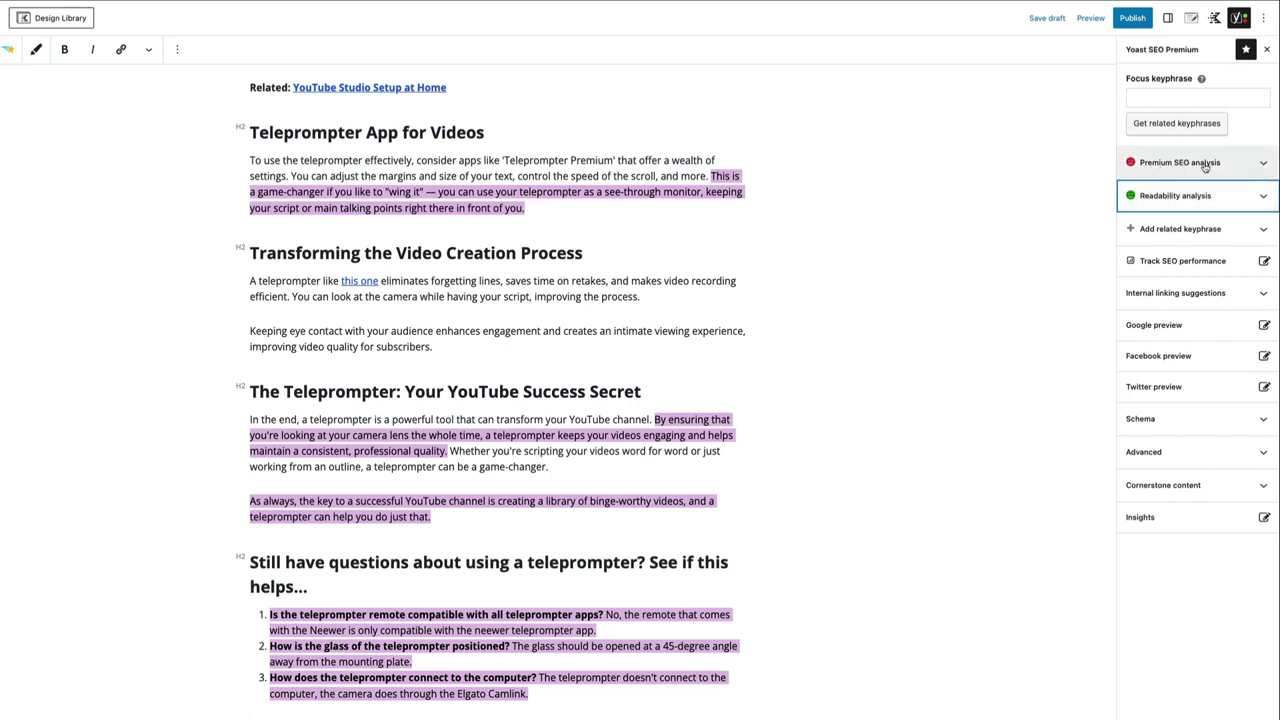
{"action": "left_click", "coordinate": [1260, 167]}
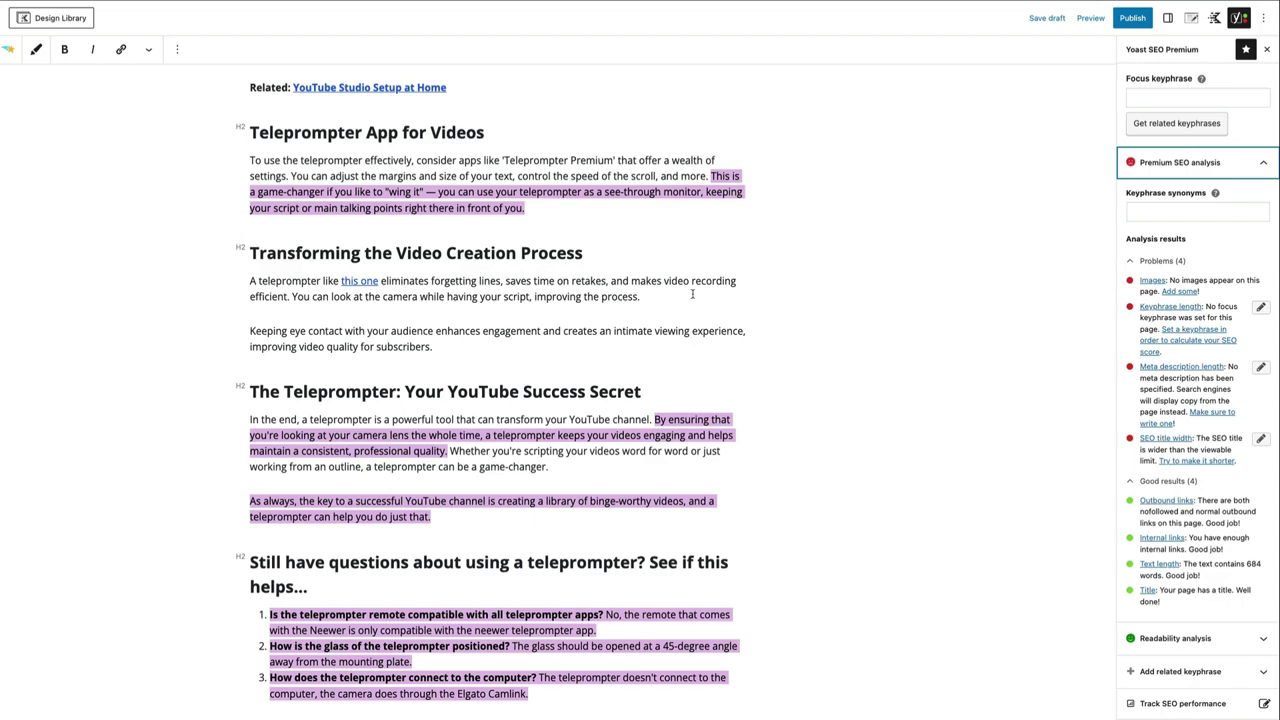
{"action": "scroll", "coordinate": [692, 294], "scroll_direction": "up", "scroll_amount": 15}
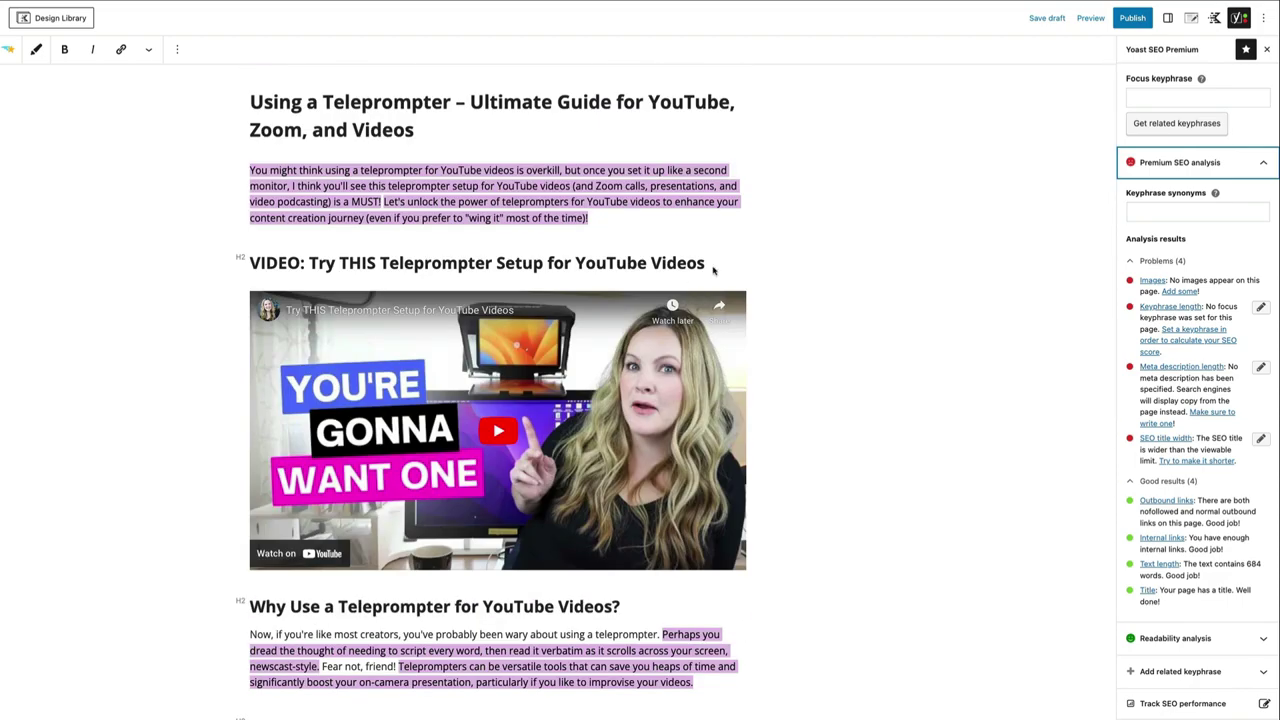
{"action": "left_click", "coordinate": [1136, 99]}
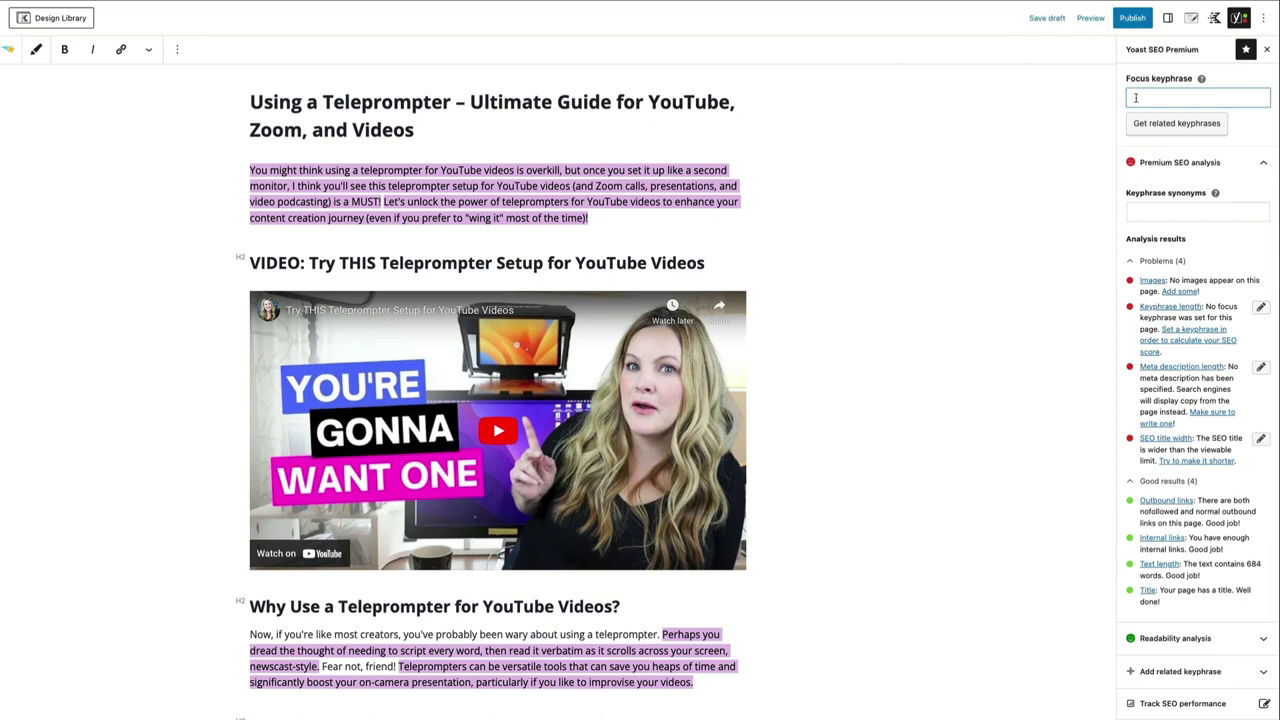
{"action": "left_click", "coordinate": [1143, 165]}
{"action": "left_click", "coordinate": [1143, 165]}
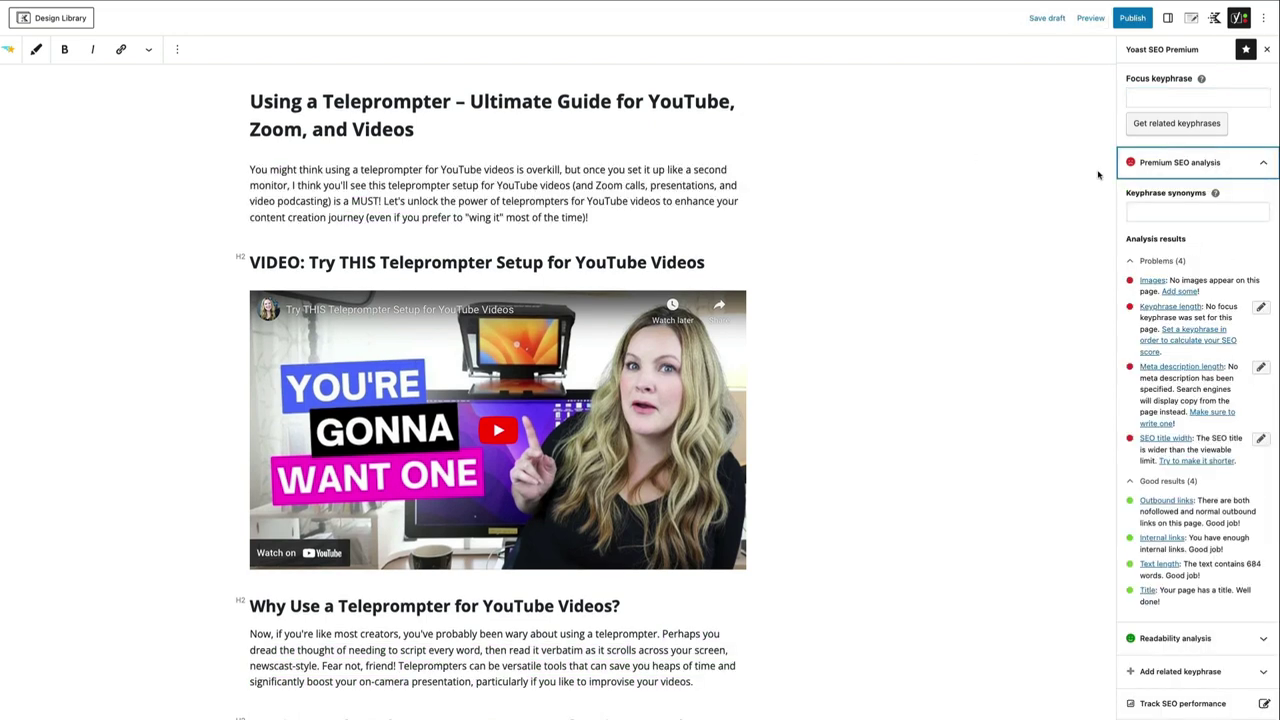
{"action": "left_click", "coordinate": [1142, 98]}
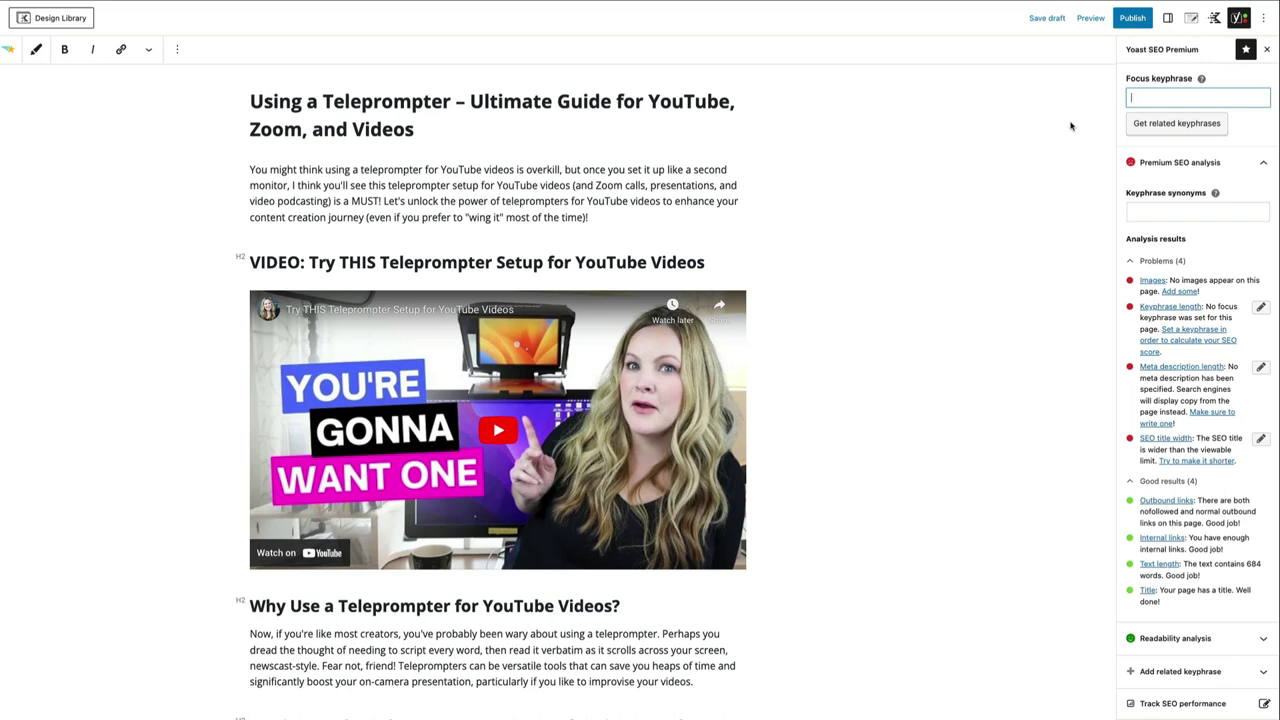
Set the focus keyphrase to 'teleprompter for youtube' and highlight its distribution across the post.
{"action": "type", "text": "tel"}
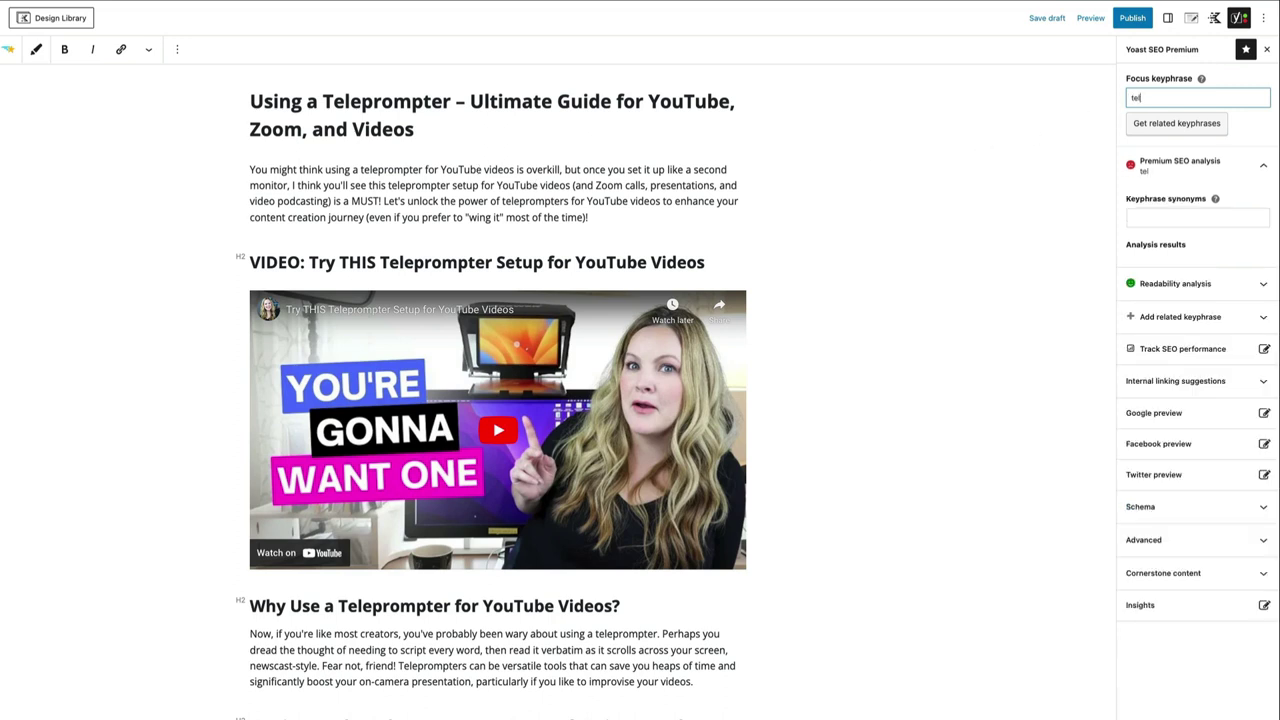
{"action": "type", "text": "eprompter for youtube"}
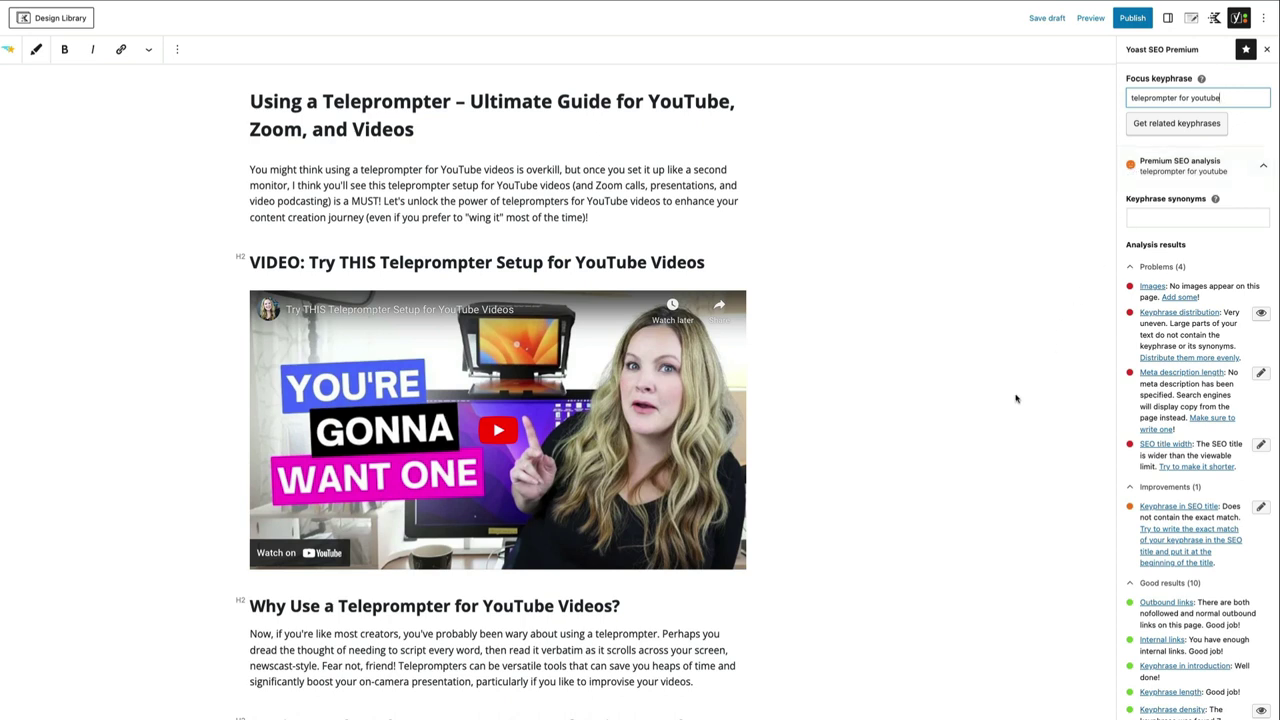
{"action": "scroll", "coordinate": [1016, 398], "scroll_direction": "down", "scroll_amount": 2}
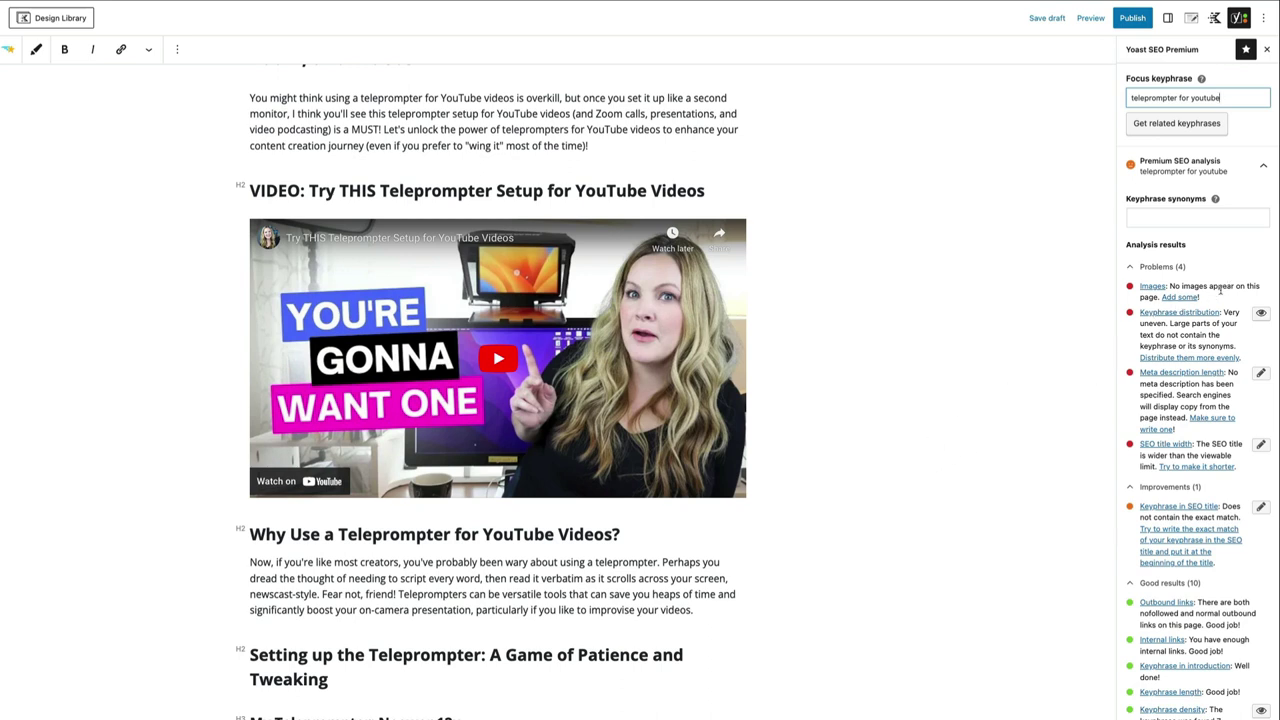
{"action": "scroll", "coordinate": [1220, 290], "scroll_direction": "down", "scroll_amount": 1}
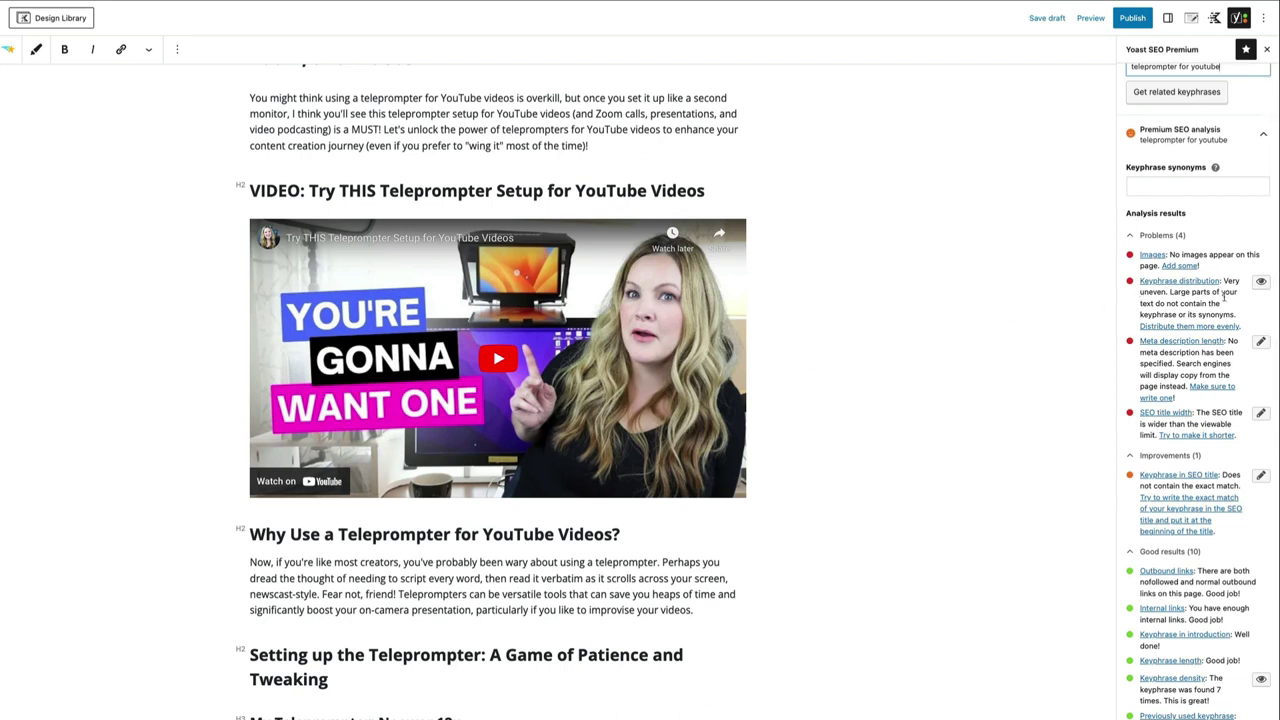
{"action": "left_click", "coordinate": [1261, 283]}
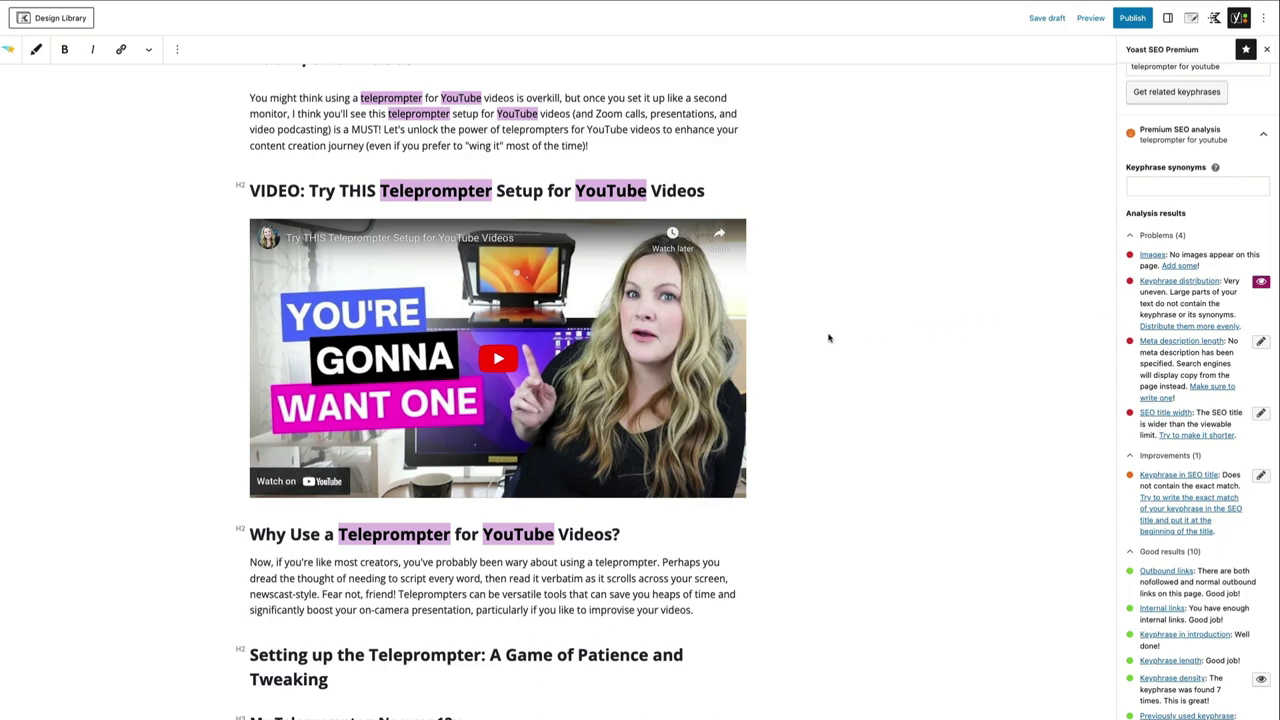
Insert ' for YouTube' after 'Teleprompter' in the 'Not Just a Teleprompter' heading.
{"action": "scroll", "coordinate": [829, 337], "scroll_direction": "up", "scroll_amount": 1}
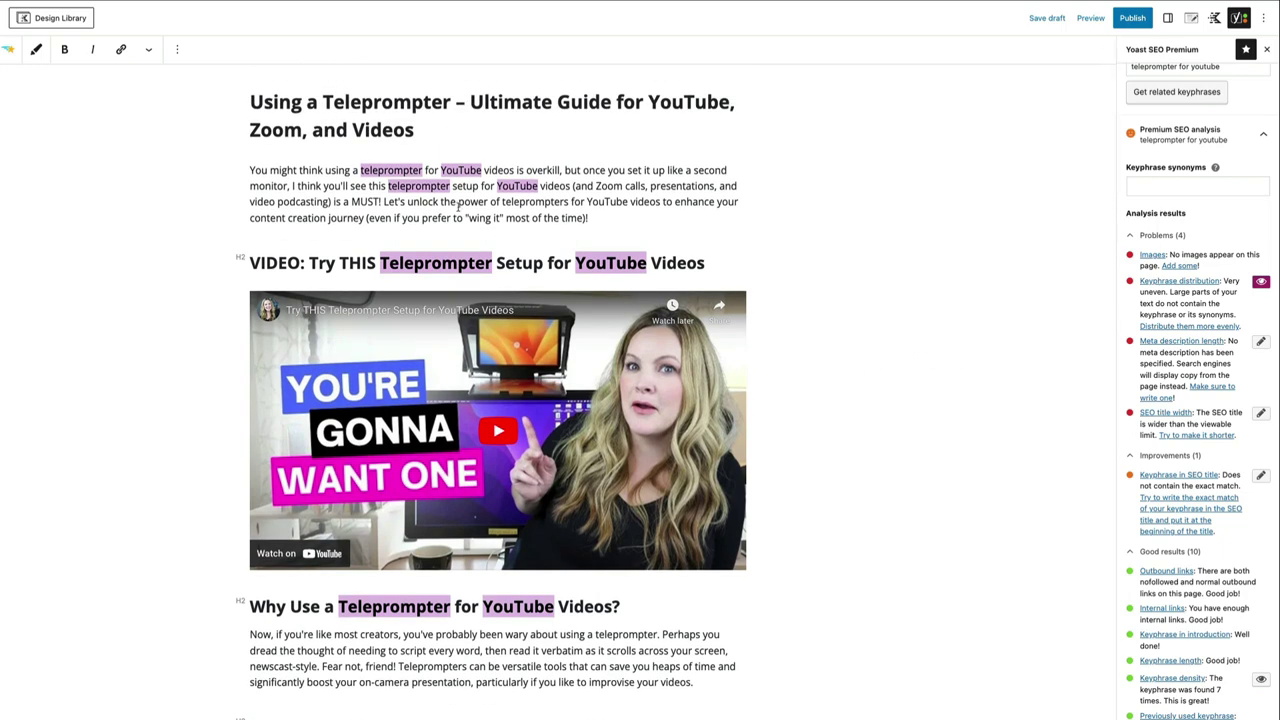
{"action": "scroll", "coordinate": [554, 234], "scroll_direction": "down", "scroll_amount": 5}
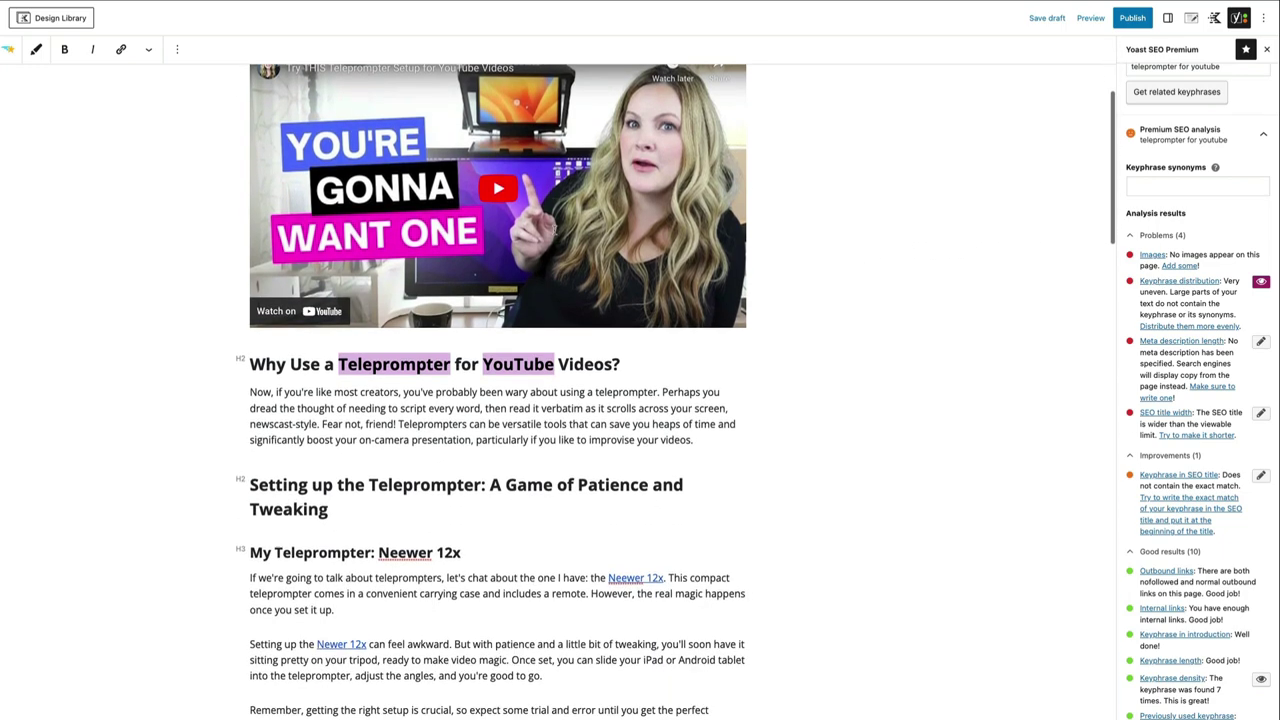
{"action": "scroll", "coordinate": [530, 365], "scroll_direction": "down", "scroll_amount": 10}
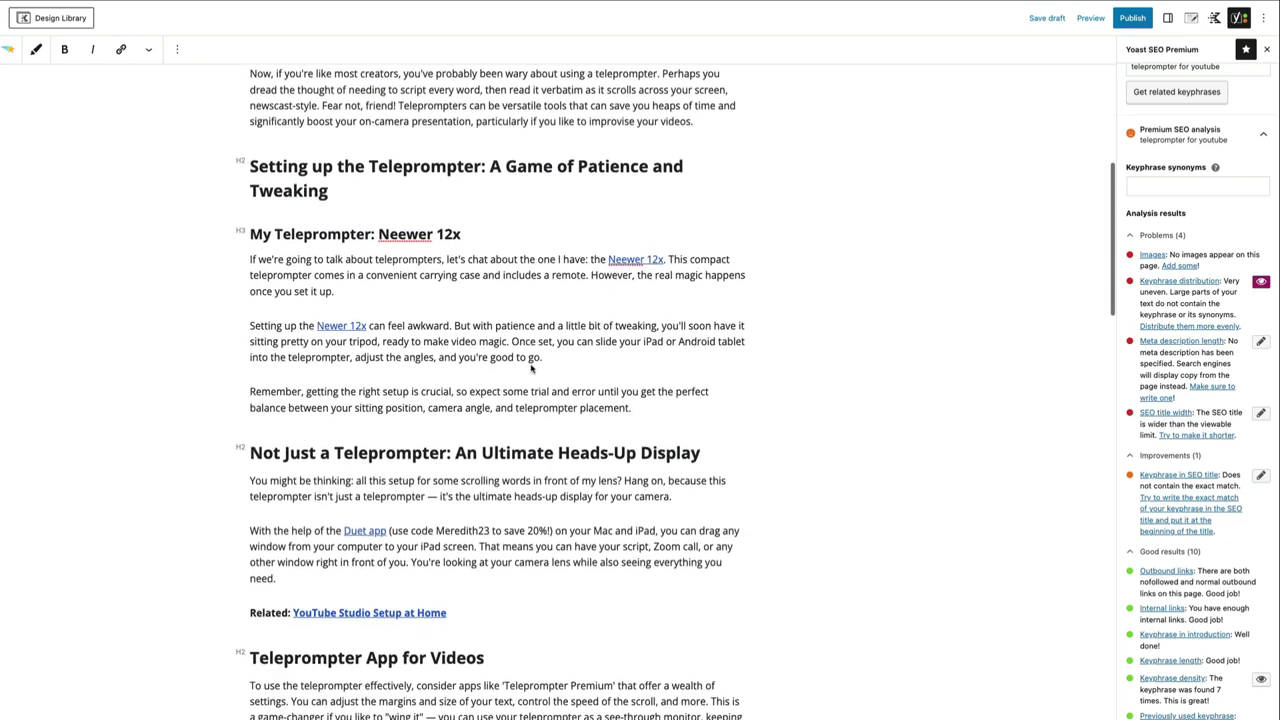
{"action": "scroll", "coordinate": [530, 365], "scroll_direction": "down", "scroll_amount": 3}
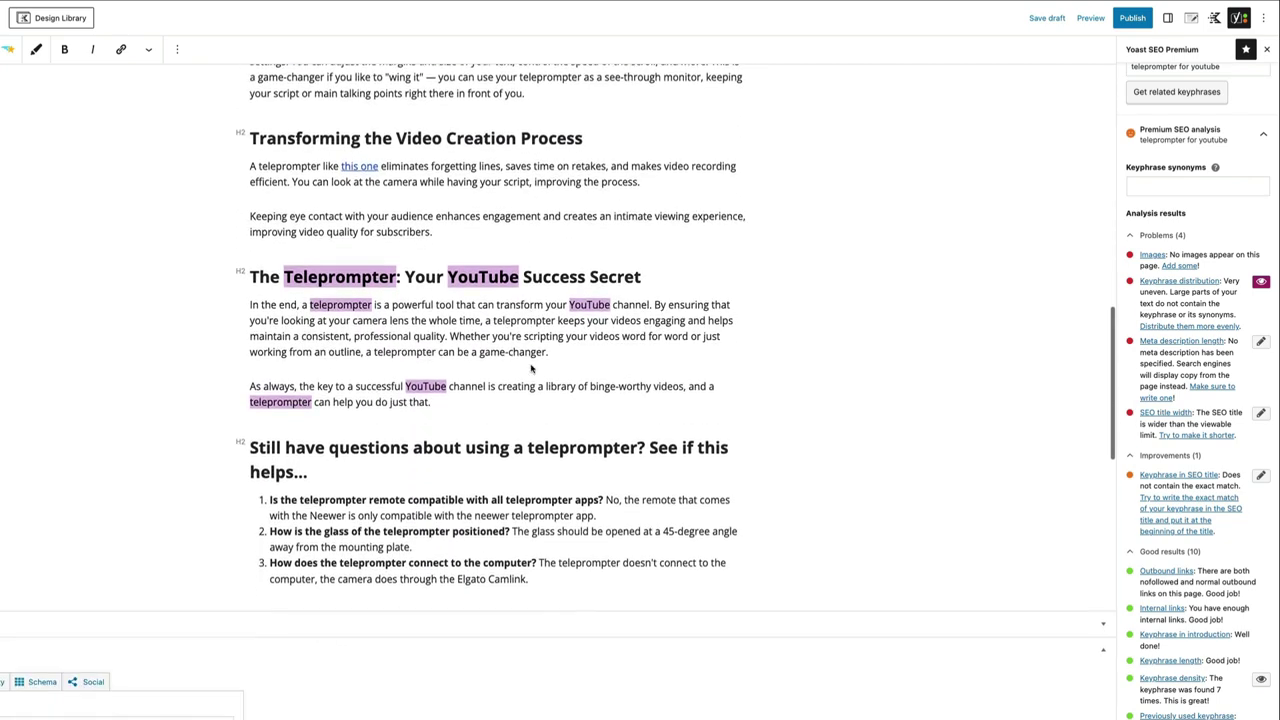
{"action": "scroll", "coordinate": [530, 366], "scroll_direction": "up", "scroll_amount": 4}
{"action": "scroll", "coordinate": [530, 365], "scroll_direction": "up", "scroll_amount": 7}
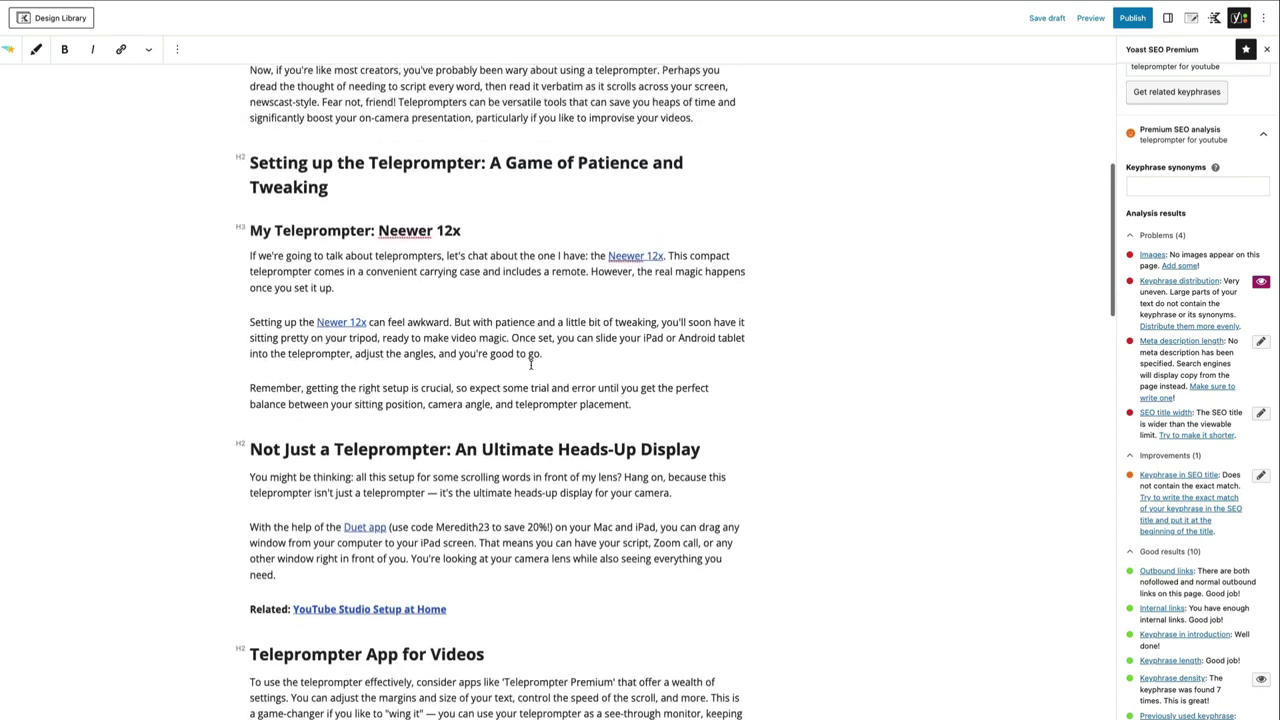
{"action": "scroll", "coordinate": [530, 365], "scroll_direction": "up", "scroll_amount": 1}
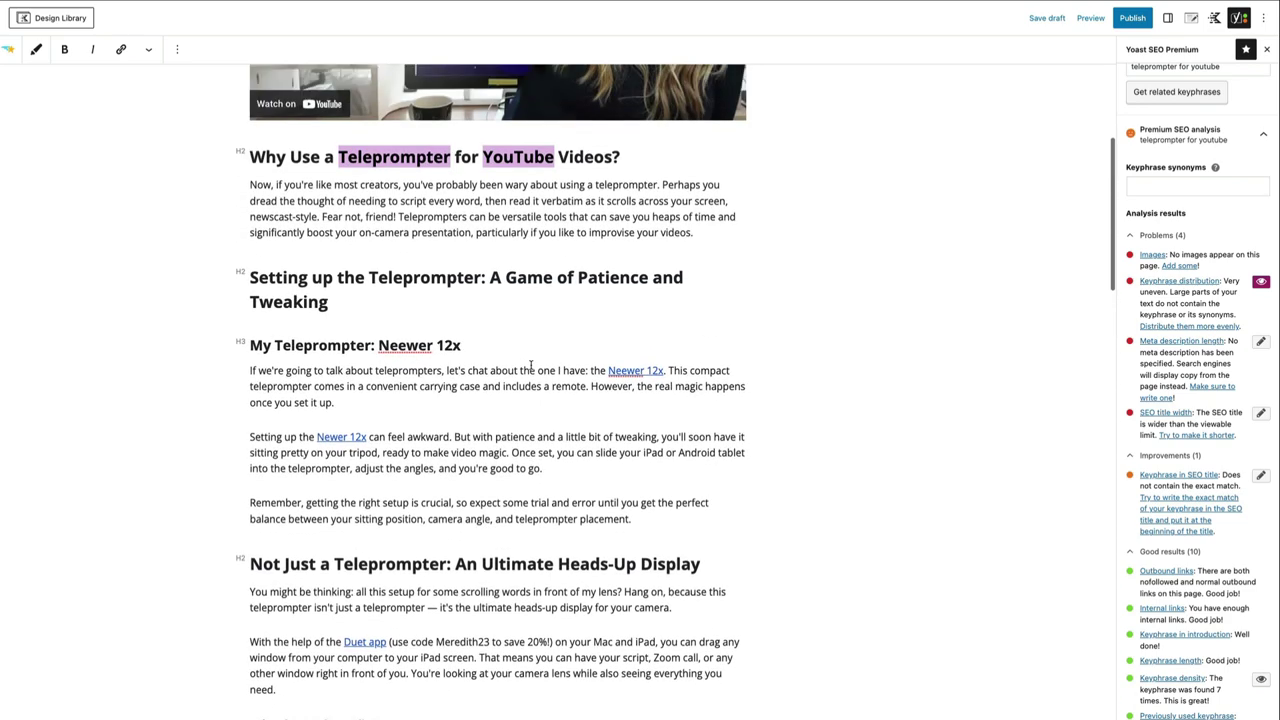
{"action": "left_click", "coordinate": [430, 564]}
{"action": "type", "text": "for YouTube"}
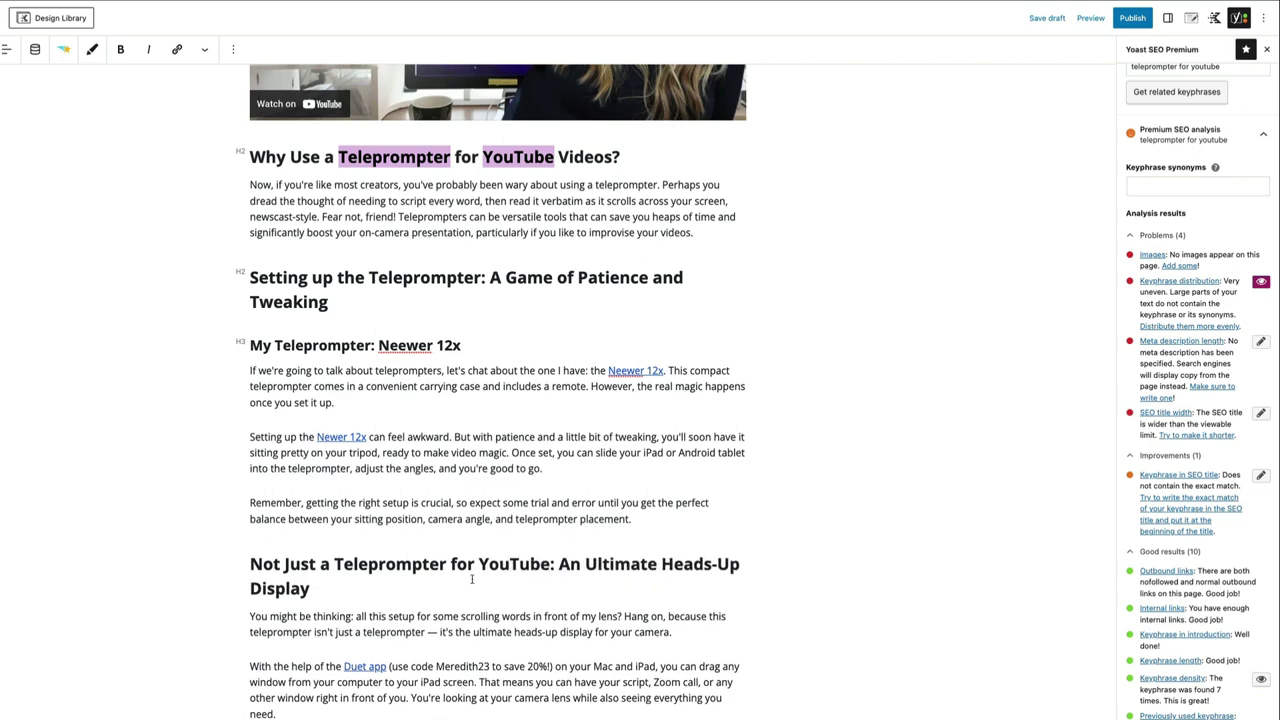
{"action": "scroll", "coordinate": [487, 632], "scroll_direction": "down", "scroll_amount": 1}
{"action": "scroll", "coordinate": [1131, 279], "scroll_direction": "down", "scroll_amount": 1}
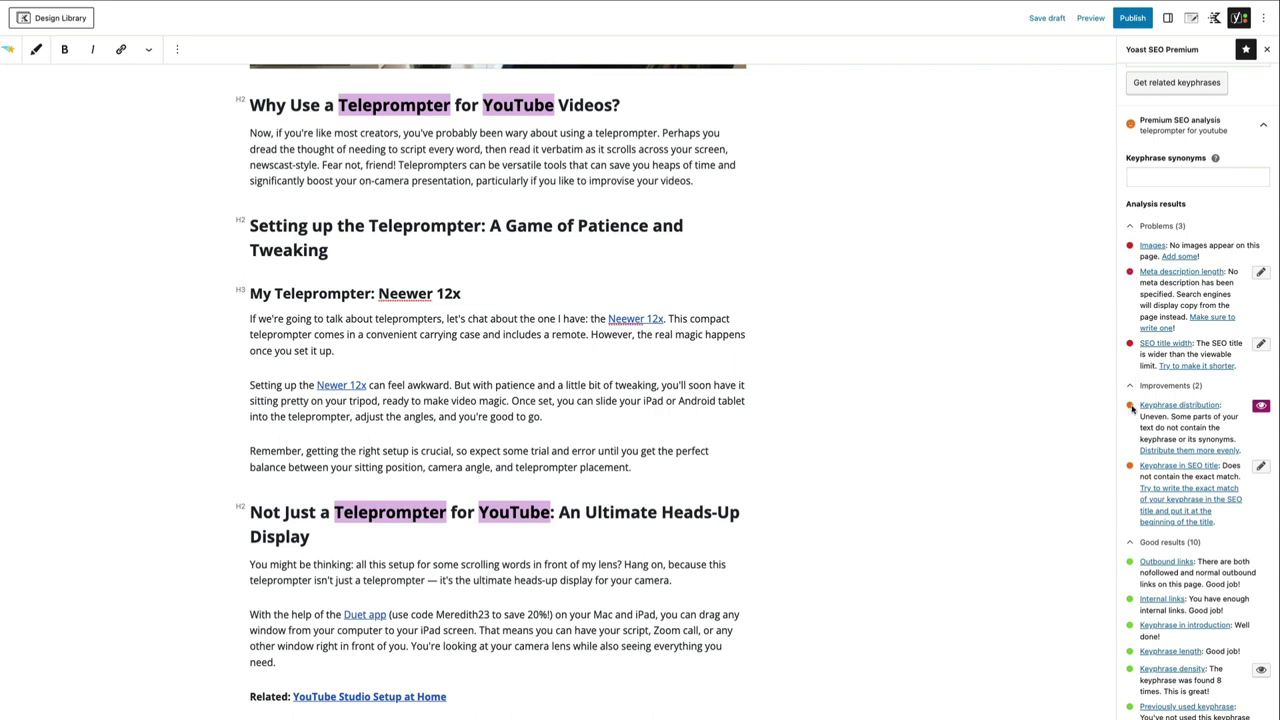
Use the intro paragraph as the Yoast meta description, trimmed to one sentence.
{"action": "left_click", "coordinate": [1261, 407]}
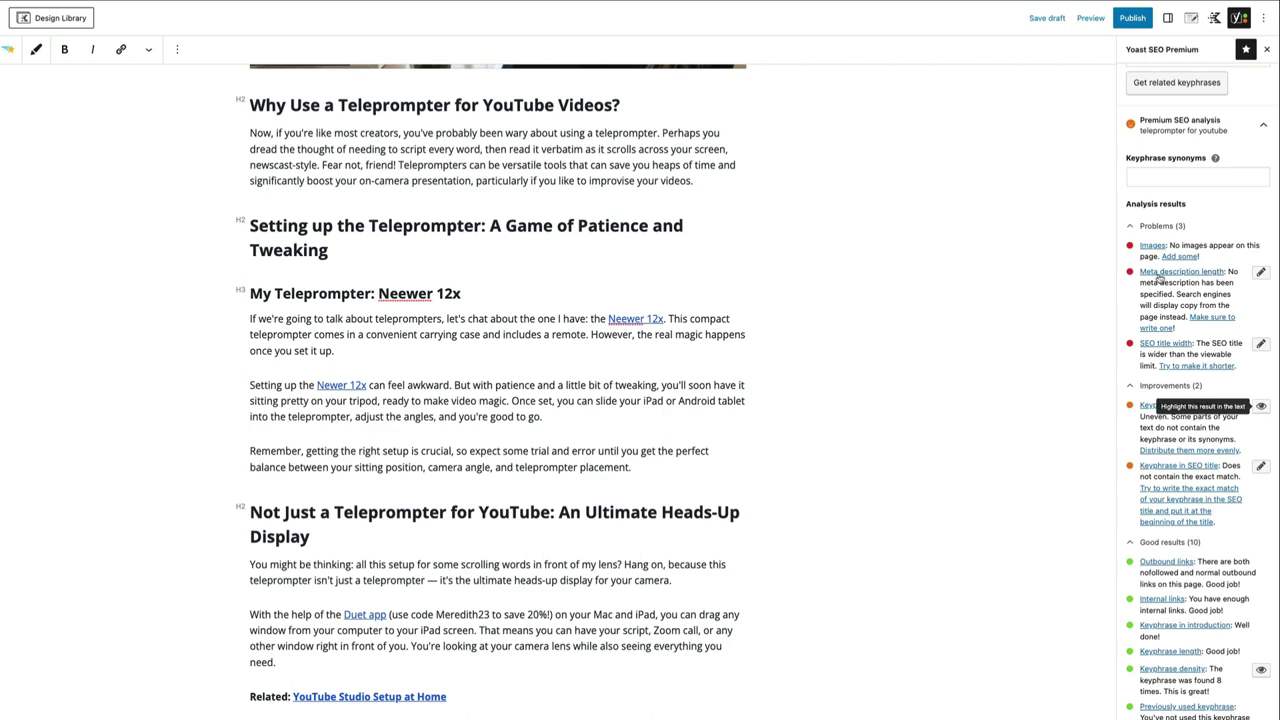
{"action": "scroll", "coordinate": [832, 400], "scroll_direction": "up", "scroll_amount": 5}
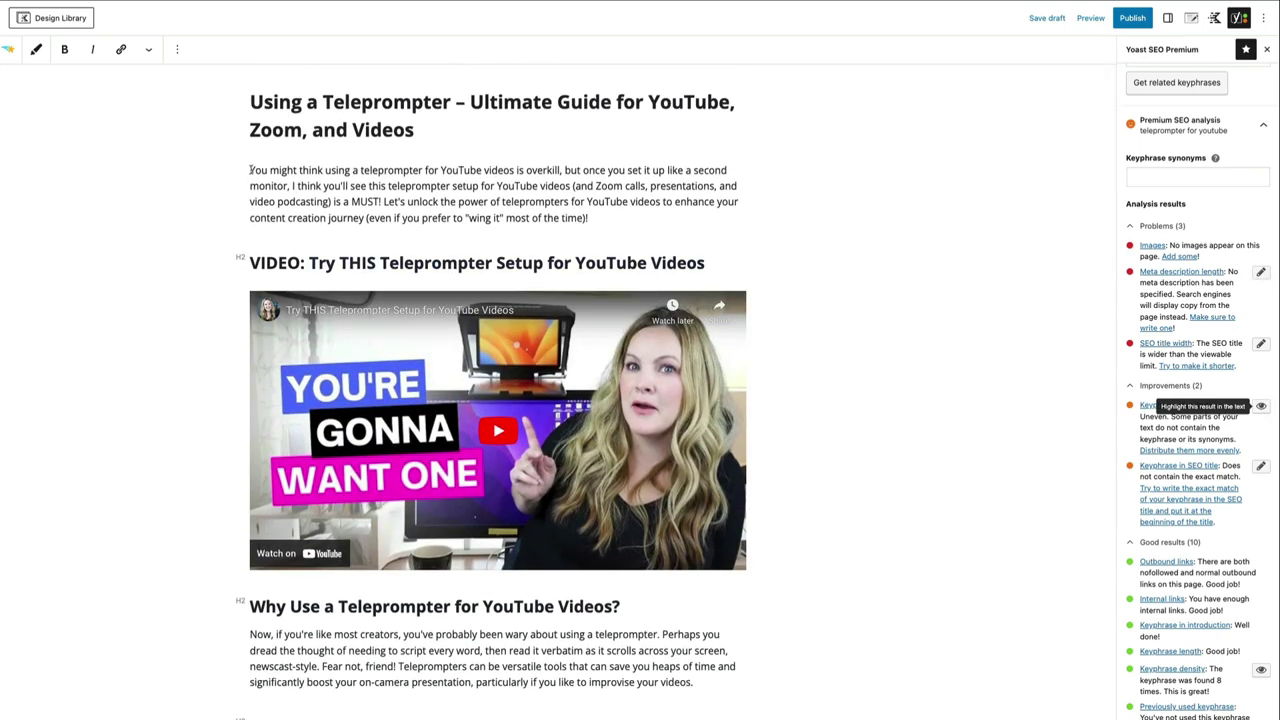
{"action": "left_click_drag", "start_coordinate": [250, 170], "coordinate": [595, 217]}
{"action": "key", "text": "ctrl+c"}
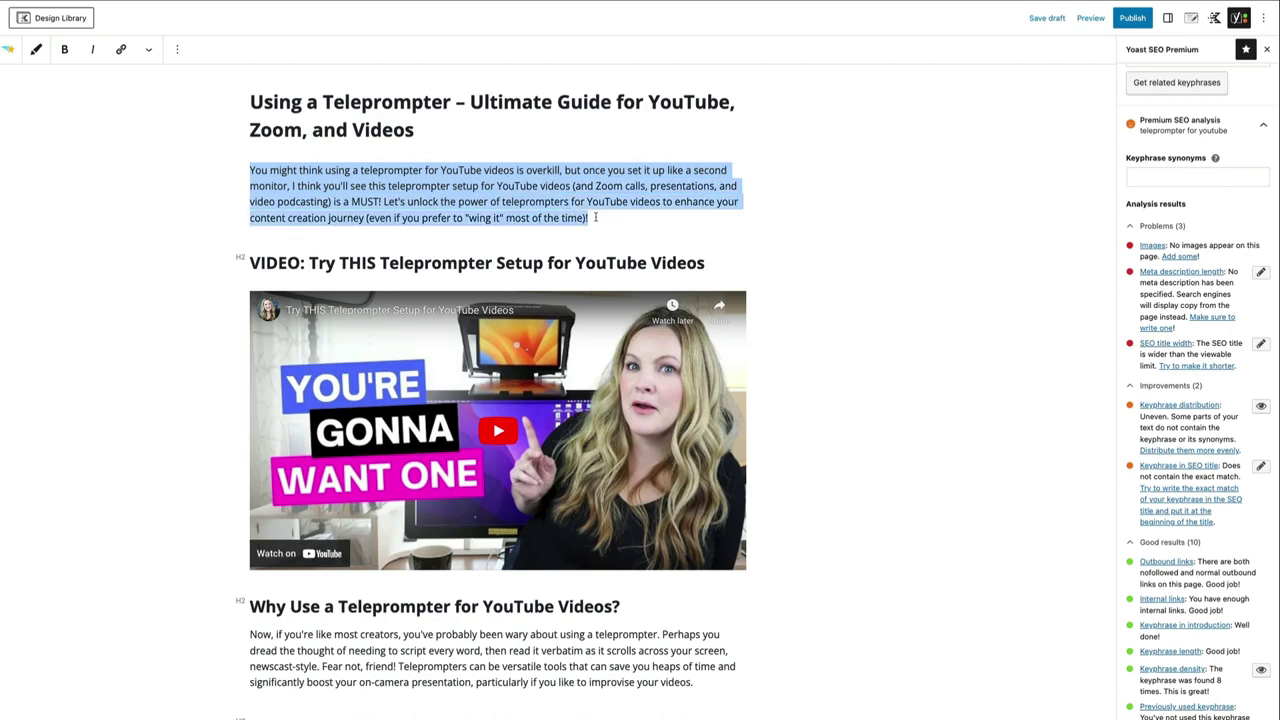
{"action": "left_click", "coordinate": [1261, 274]}
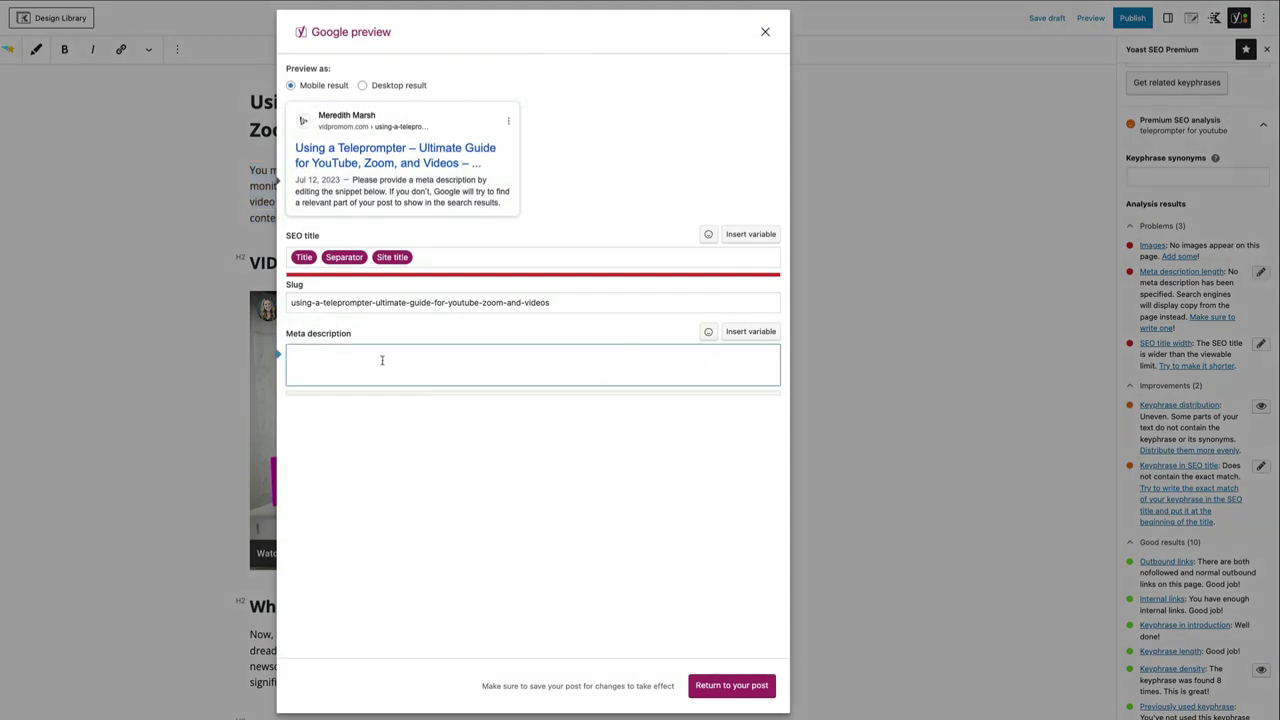
{"action": "key", "text": "ctrl+v"}
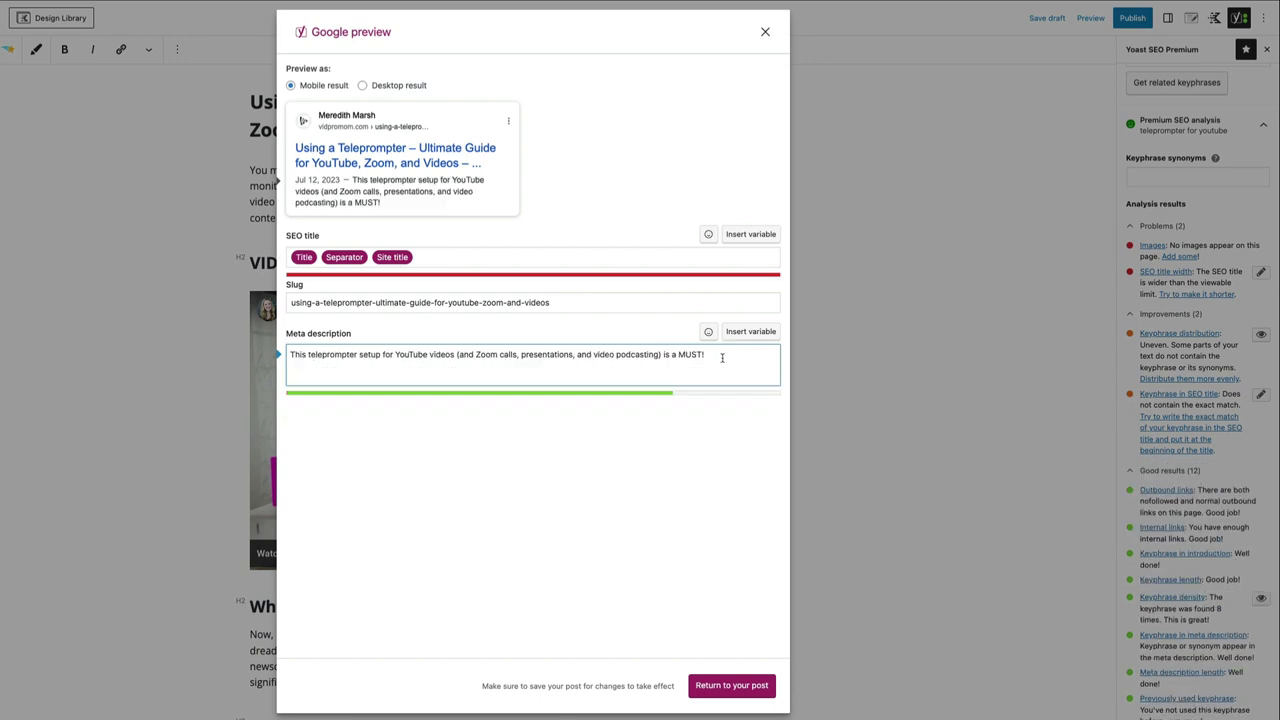
{"action": "left_click_drag", "start_coordinate": [720, 358], "coordinate": [286, 358]}
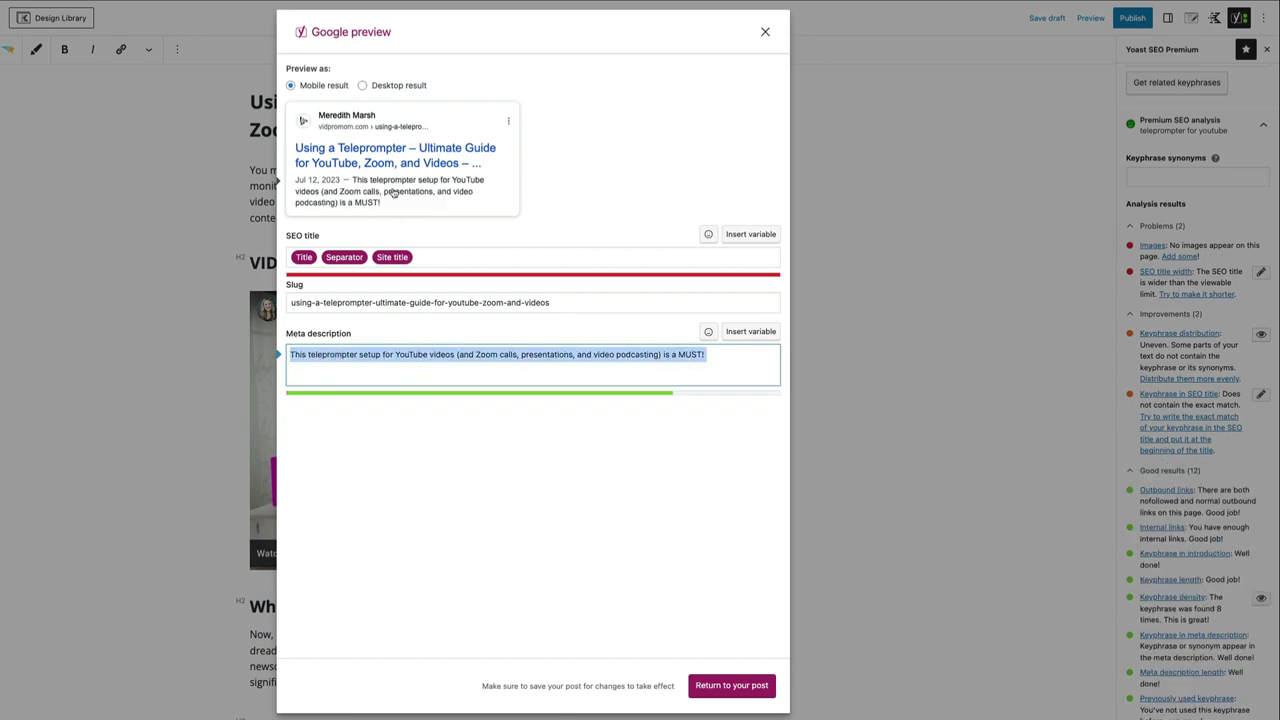
Return from the Google preview to the post and save it as a draft.
{"action": "left_click", "coordinate": [734, 688]}
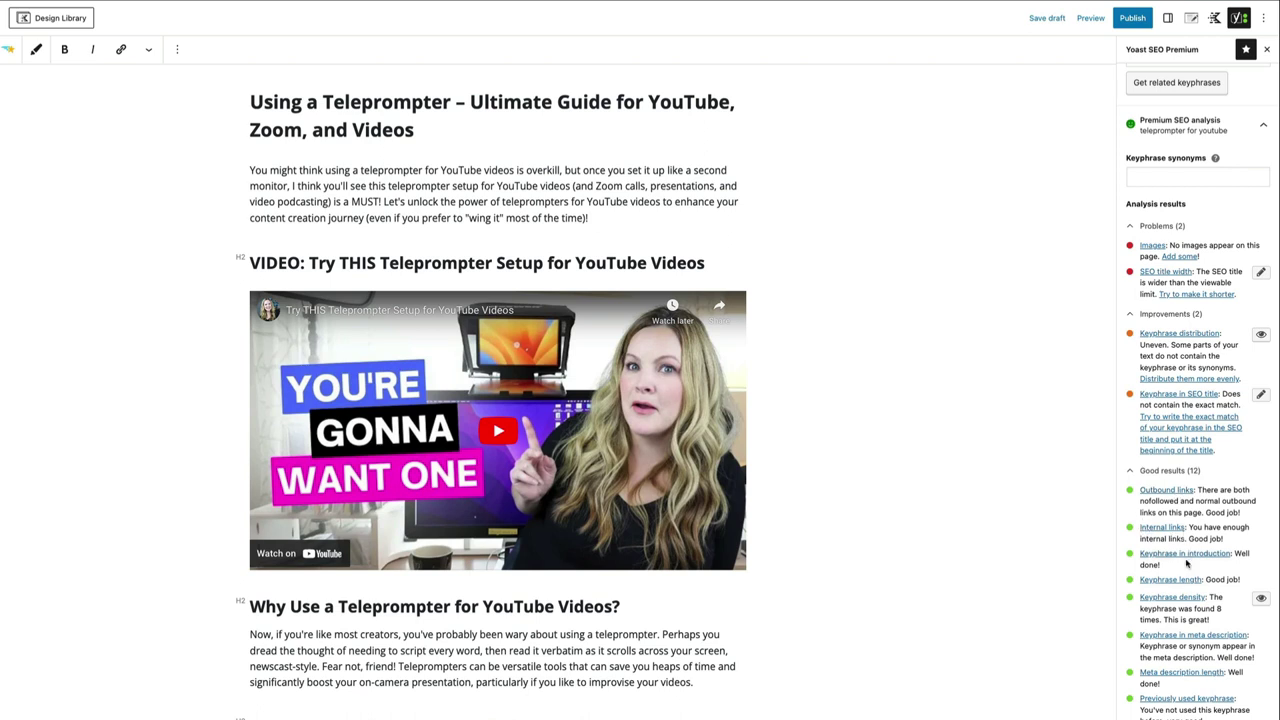
{"action": "scroll", "coordinate": [1183, 537], "scroll_direction": "down", "scroll_amount": 1}
{"action": "scroll", "coordinate": [1170, 538], "scroll_direction": "up", "scroll_amount": 2}
{"action": "scroll", "coordinate": [1170, 538], "scroll_direction": "up", "scroll_amount": 1}
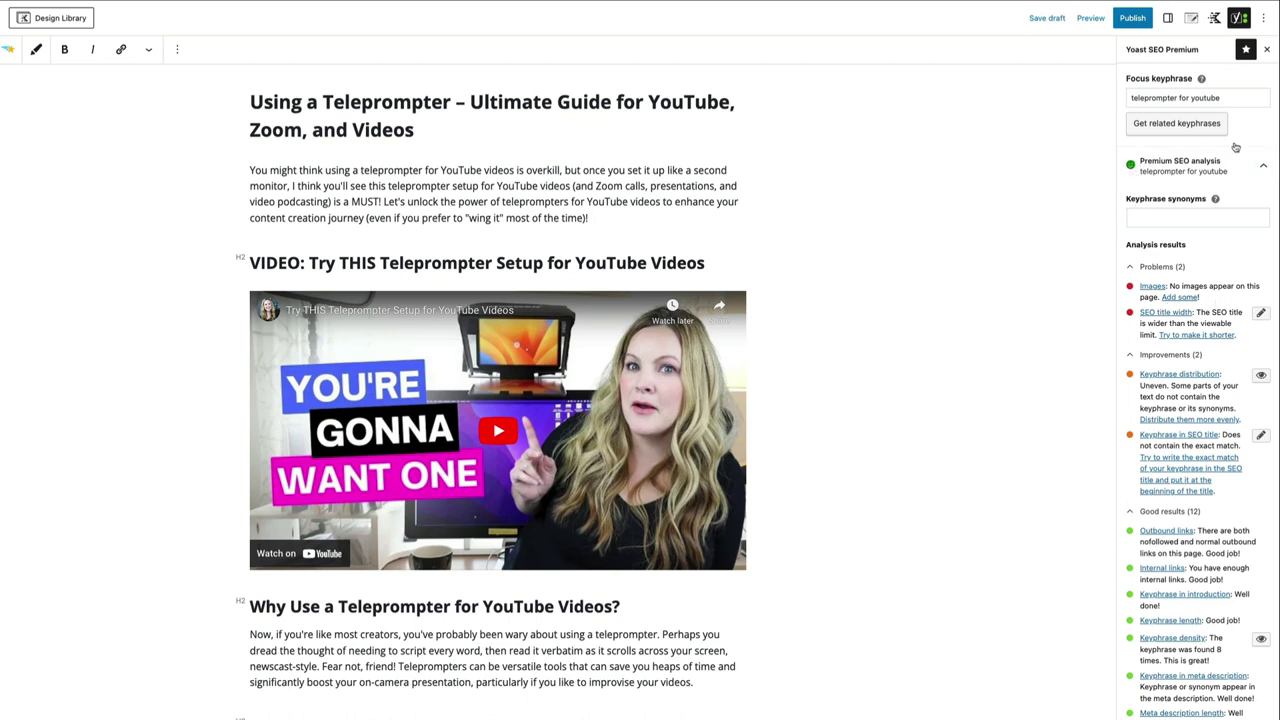
{"action": "left_click", "coordinate": [1047, 18]}
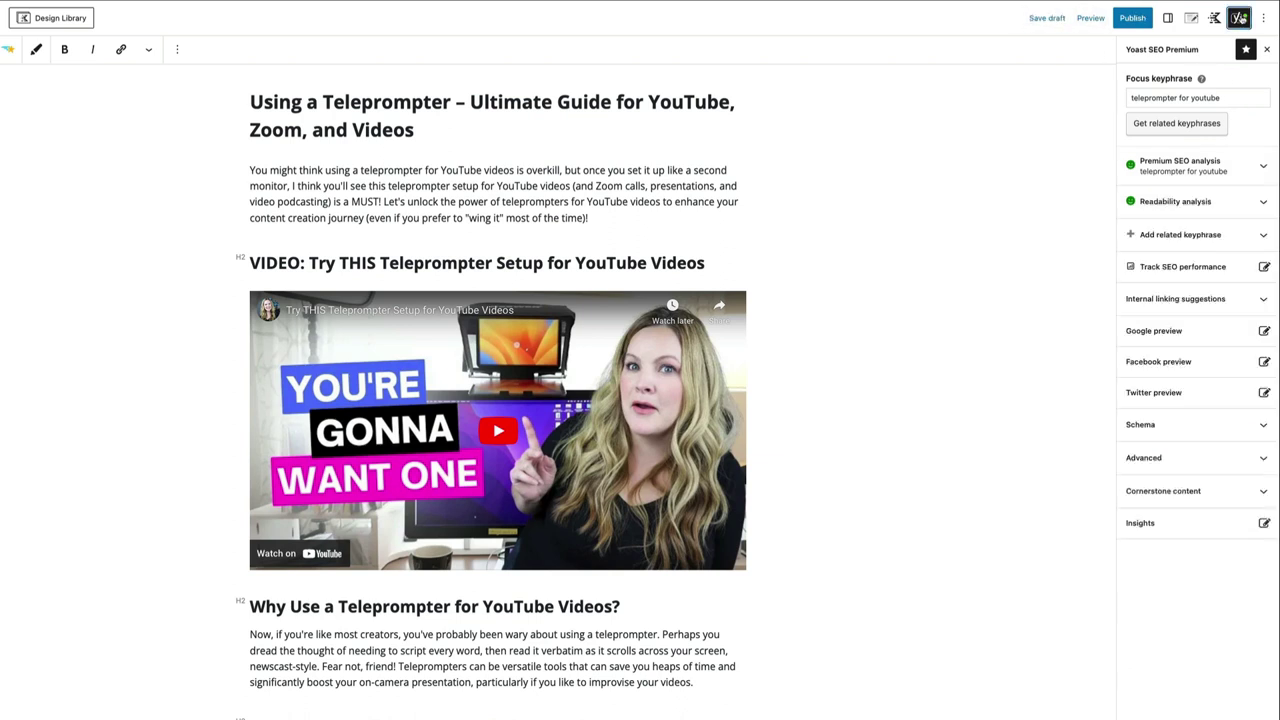
Add the Shooting YouTube Videos category in the post settings.
{"action": "left_click", "coordinate": [1240, 18]}
{"action": "left_click", "coordinate": [1169, 18]}
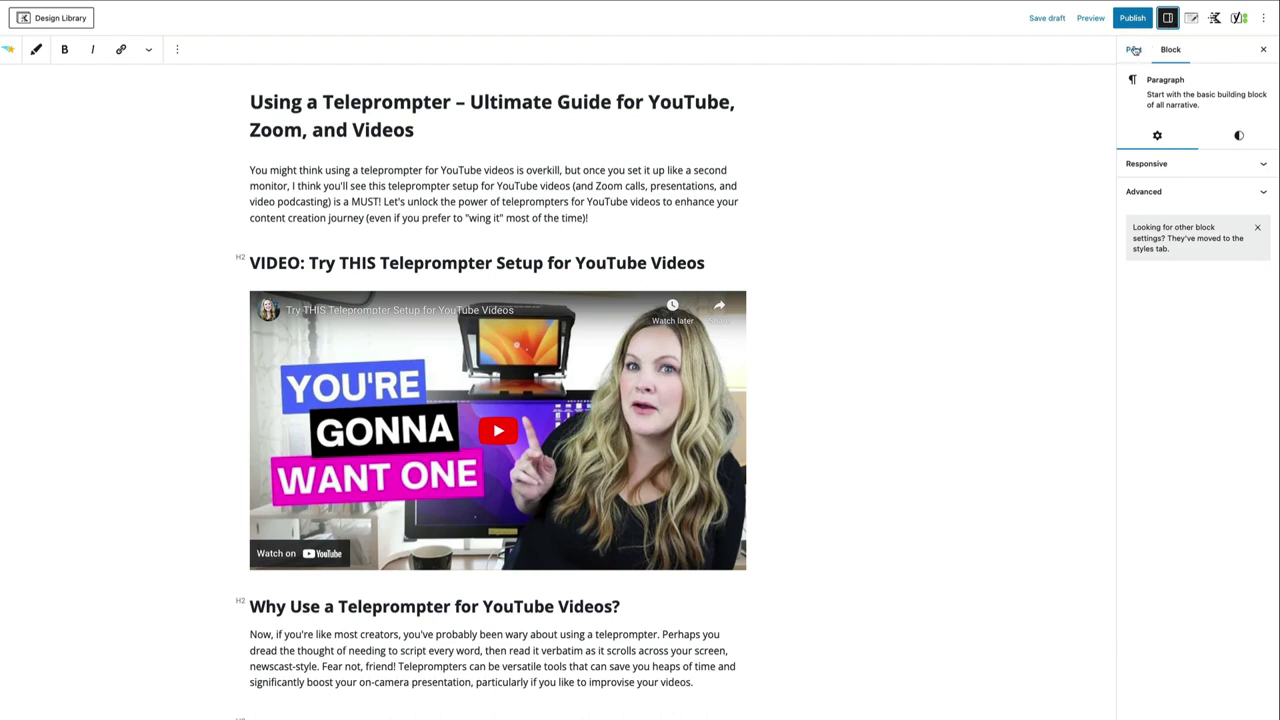
{"action": "left_click", "coordinate": [1134, 49]}
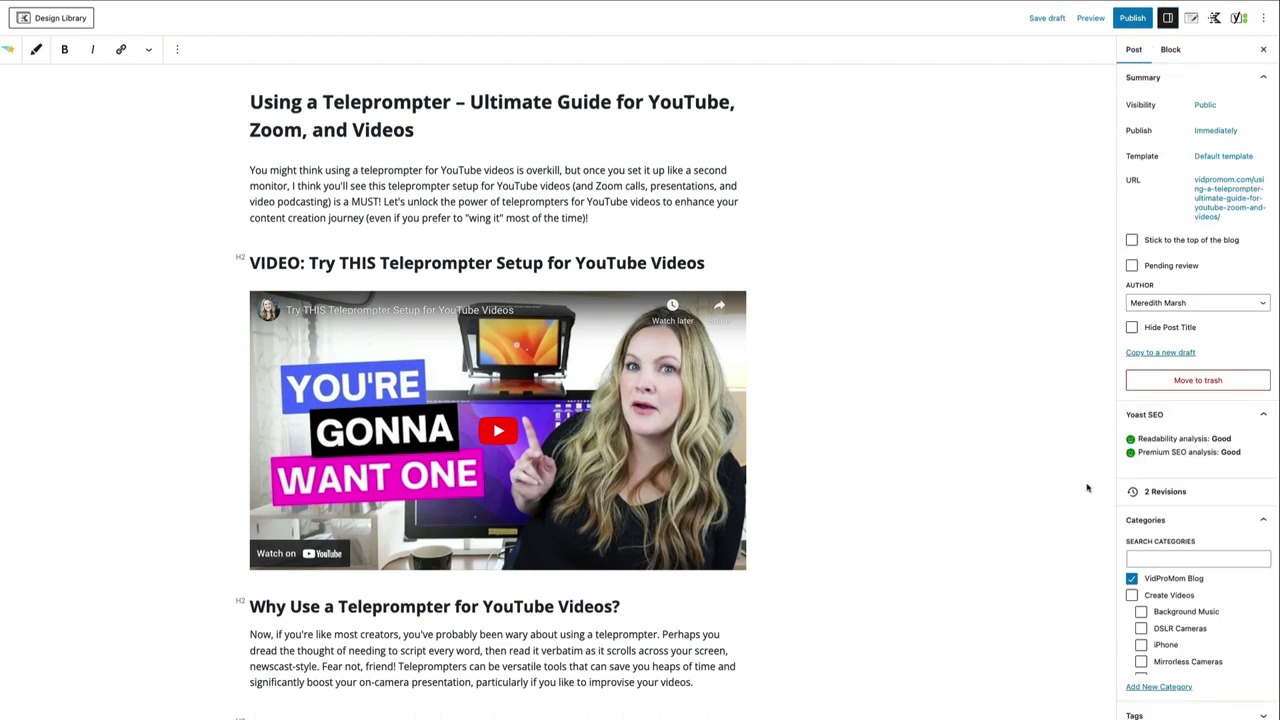
{"action": "scroll", "coordinate": [1087, 488], "scroll_direction": "down", "scroll_amount": 1}
{"action": "scroll", "coordinate": [1165, 491], "scroll_direction": "down", "scroll_amount": 2}
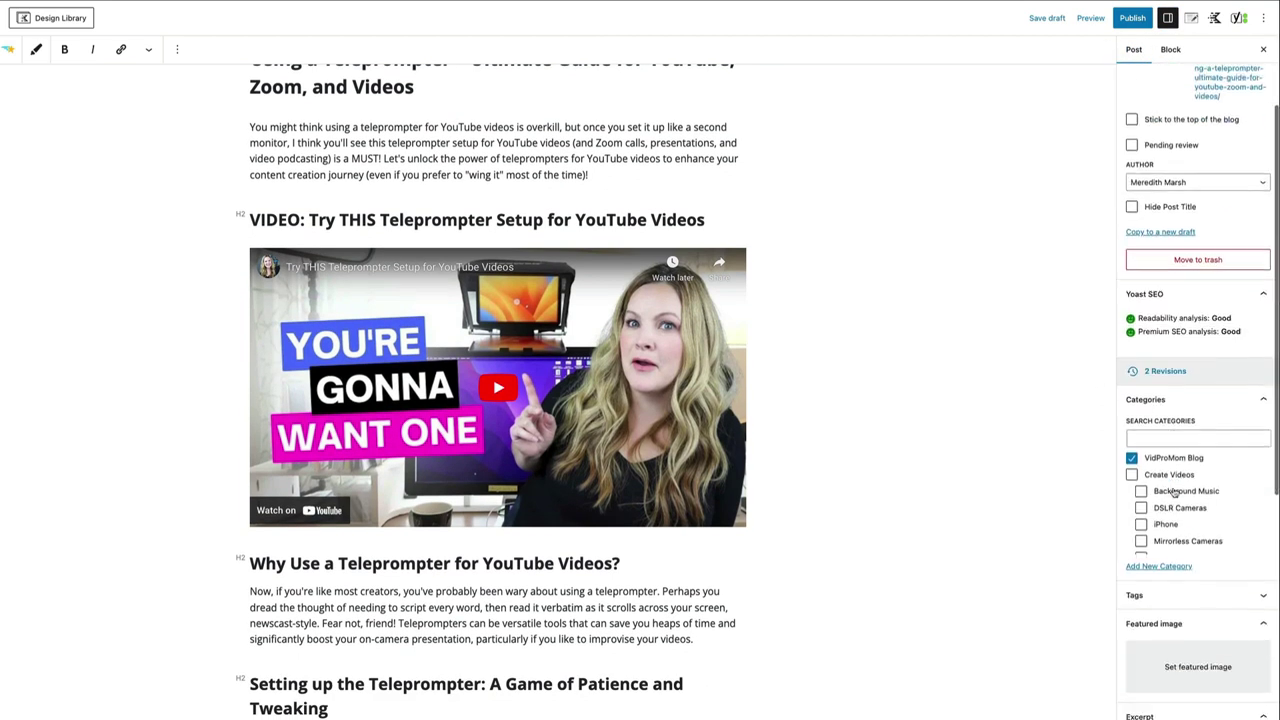
{"action": "scroll", "coordinate": [1175, 491], "scroll_direction": "down", "scroll_amount": 2}
{"action": "scroll", "coordinate": [1170, 398], "scroll_direction": "down", "scroll_amount": 1}
{"action": "scroll", "coordinate": [1170, 398], "scroll_direction": "down", "scroll_amount": 5}
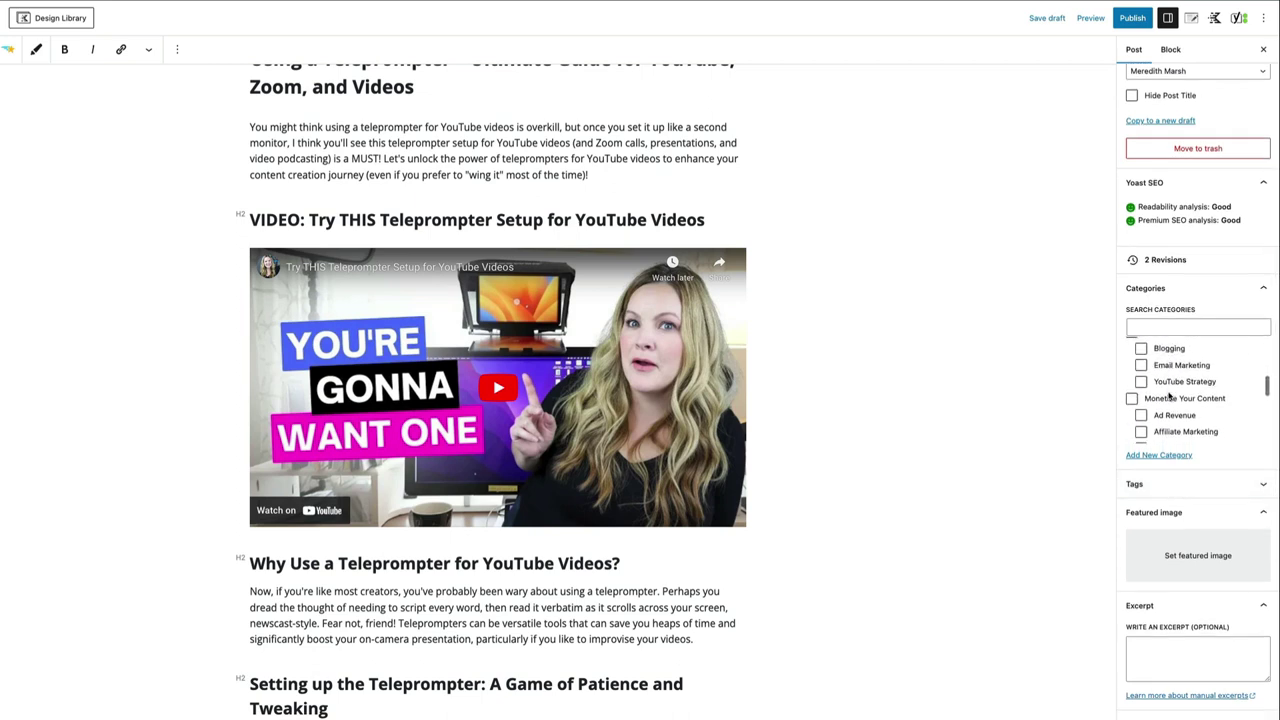
{"action": "scroll", "coordinate": [1170, 398], "scroll_direction": "down", "scroll_amount": 3}
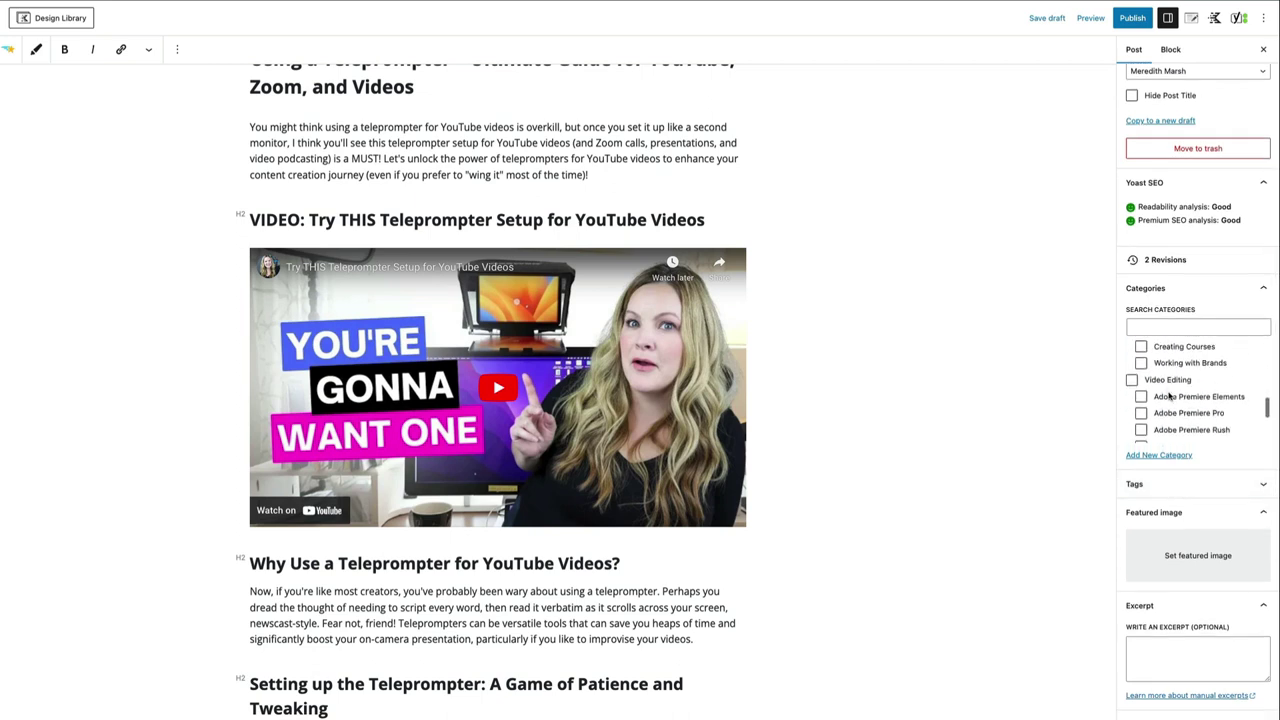
{"action": "scroll", "coordinate": [1170, 397], "scroll_direction": "up", "scroll_amount": 5}
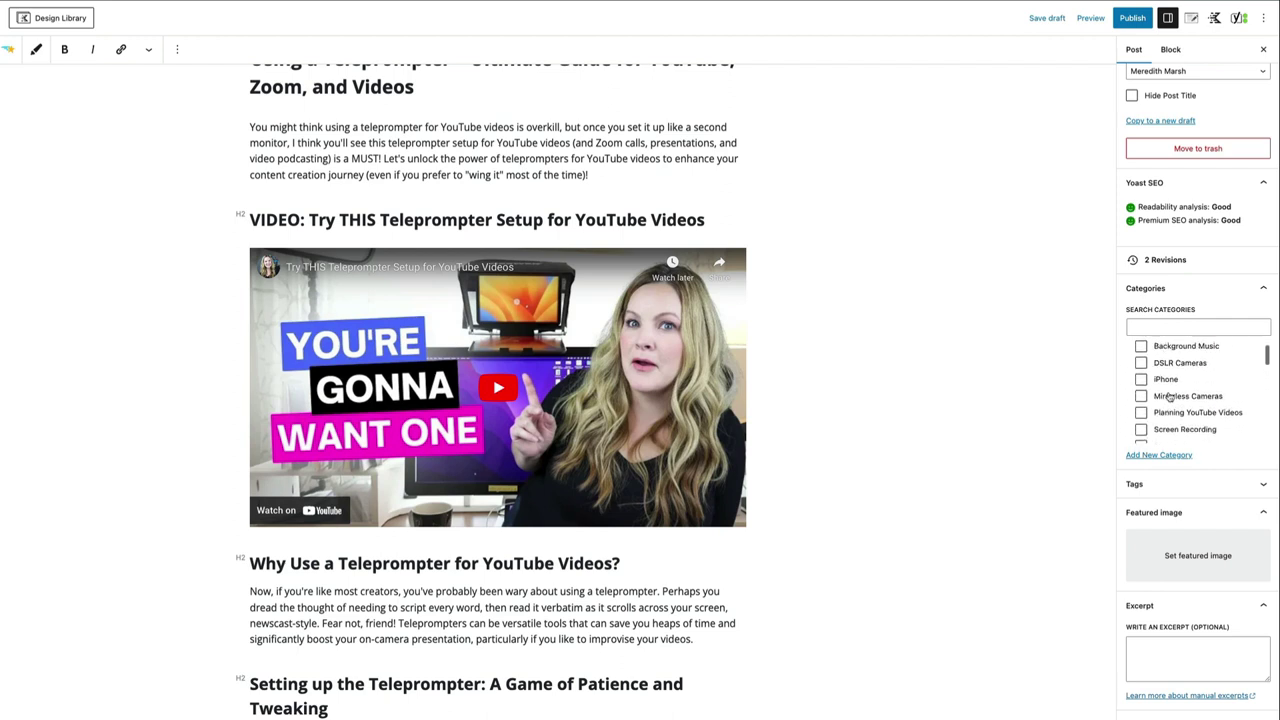
{"action": "scroll", "coordinate": [1170, 397], "scroll_direction": "down", "scroll_amount": 1}
{"action": "left_click", "coordinate": [1141, 407]}
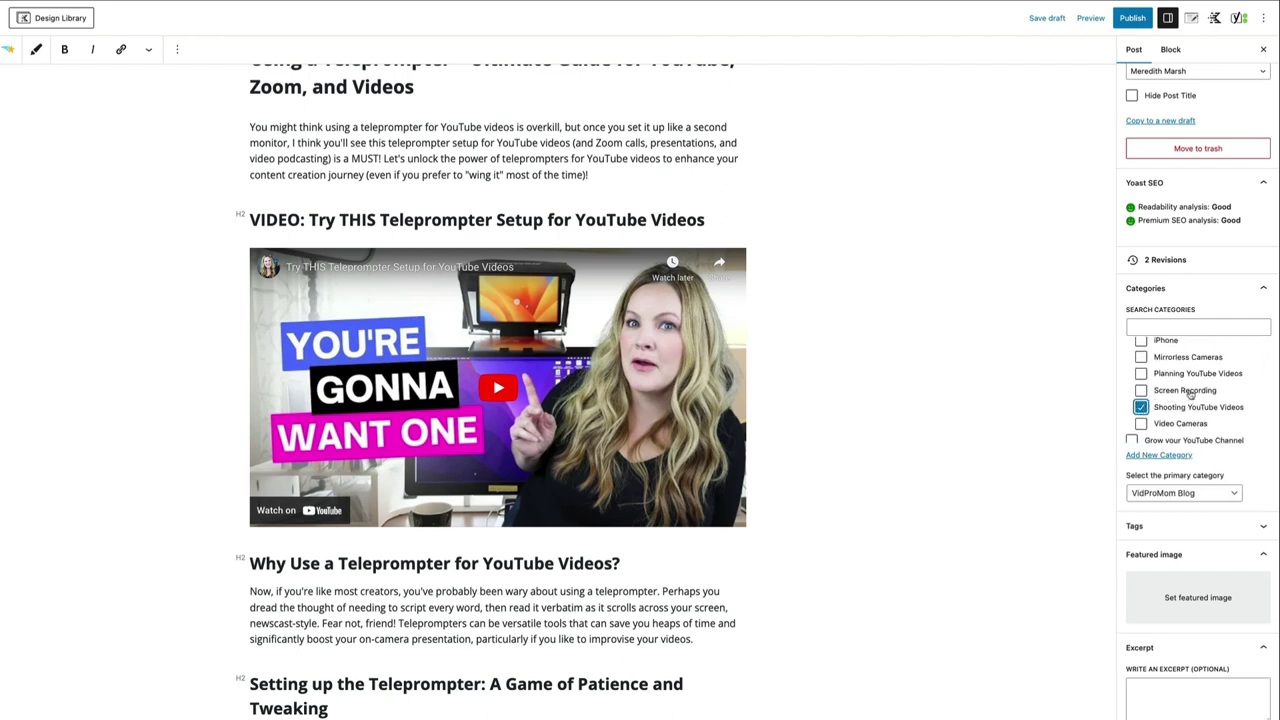
Set the YOU'RE GONNA WANT ONE YouTube thumbnail as the featured image.
{"action": "scroll", "coordinate": [1190, 395], "scroll_direction": "up", "scroll_amount": 4}
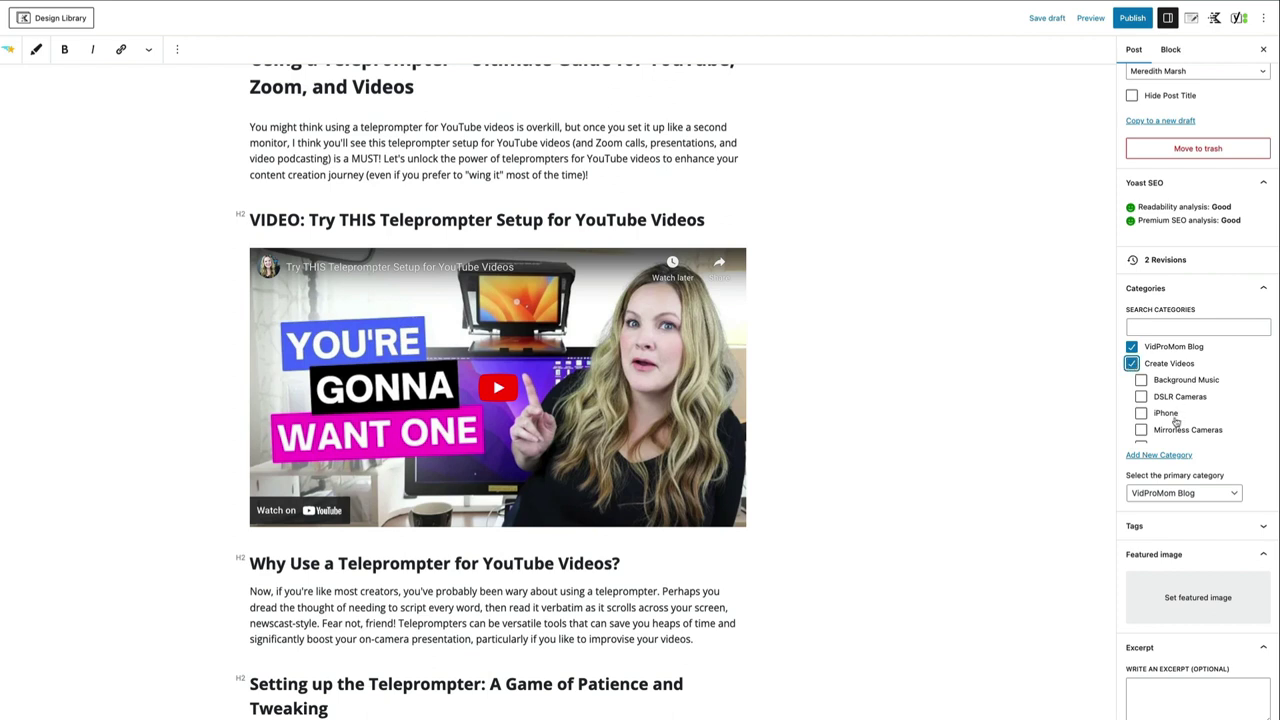
{"action": "scroll", "coordinate": [1126, 502], "scroll_direction": "down", "scroll_amount": 3}
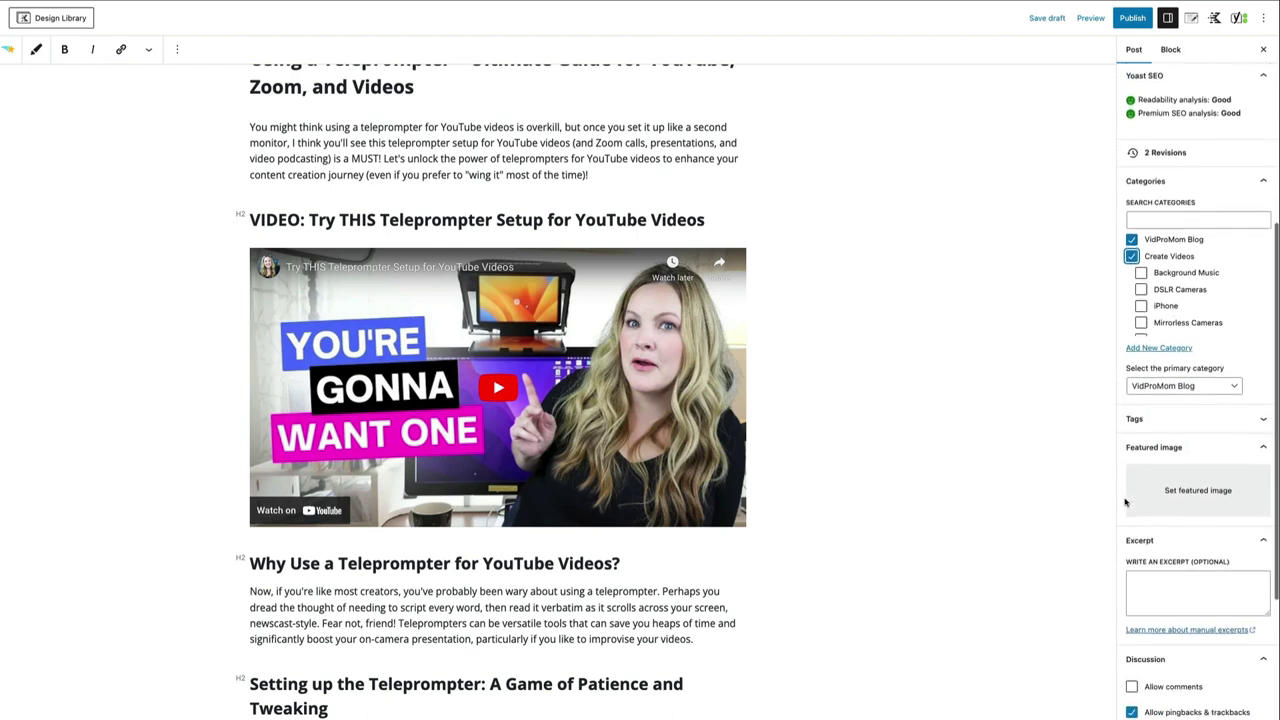
{"action": "scroll", "coordinate": [1126, 502], "scroll_direction": "down", "scroll_amount": 2}
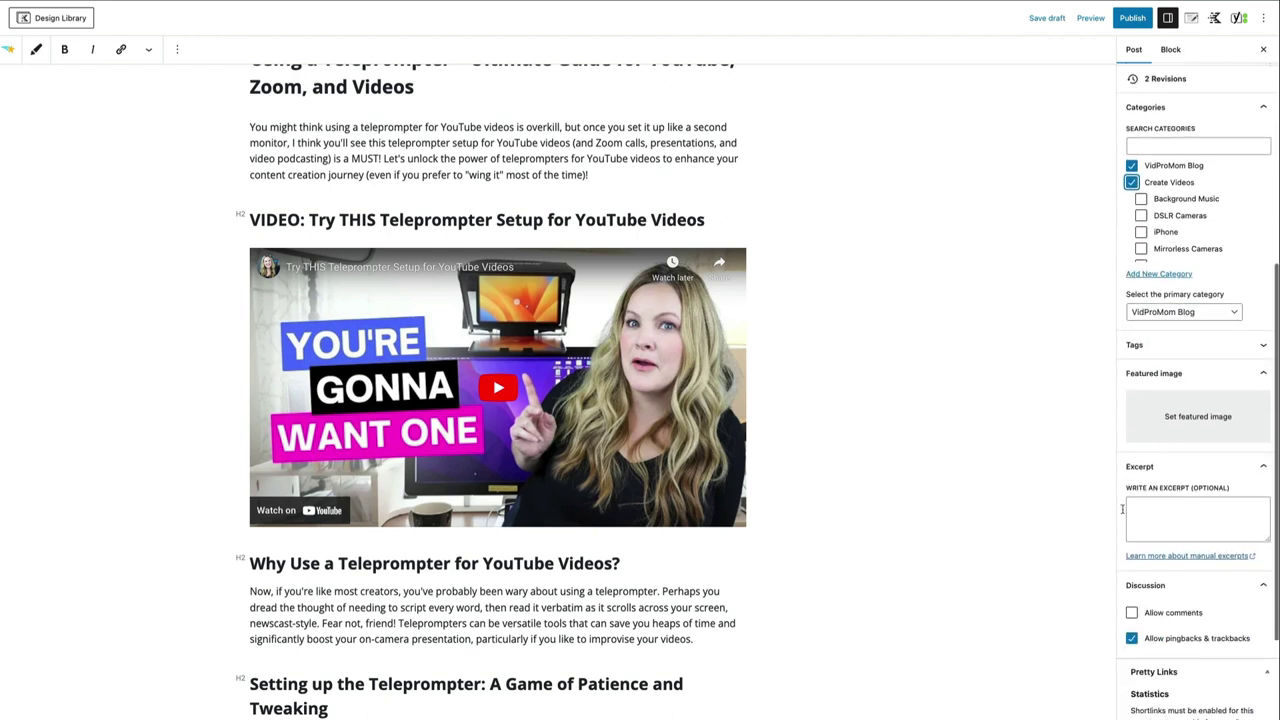
{"action": "left_click", "coordinate": [1199, 418]}
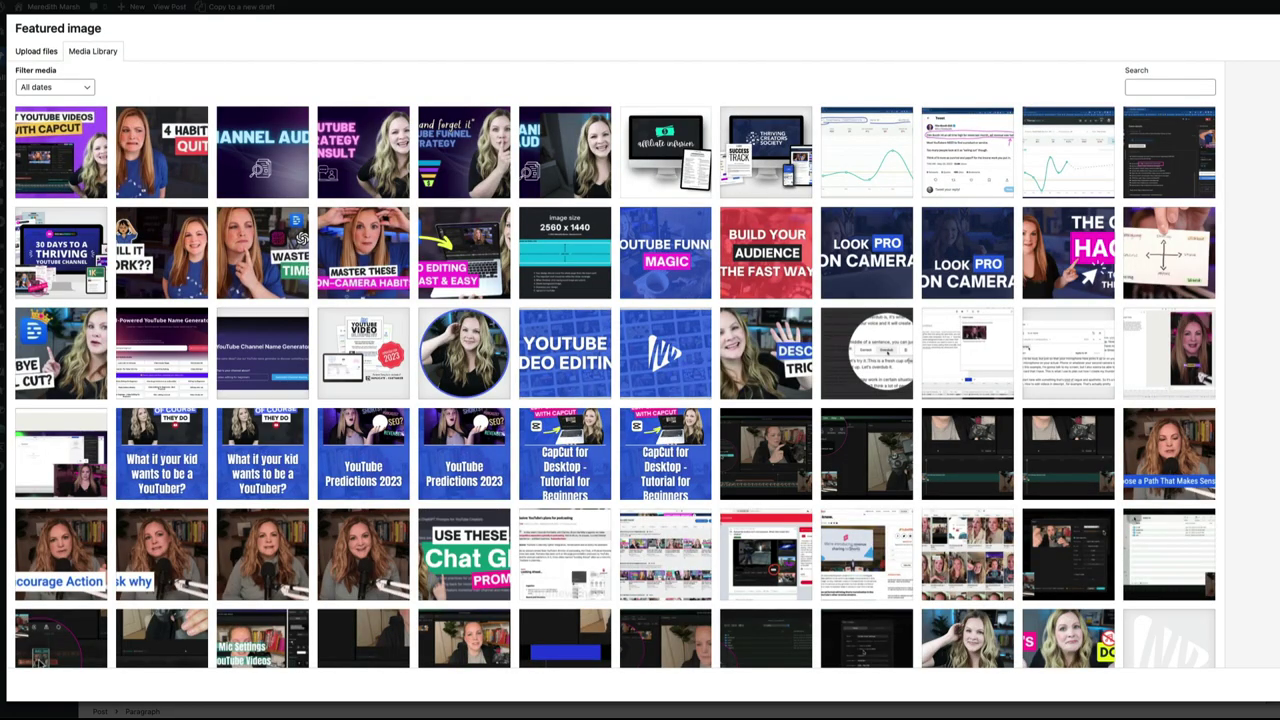
{"action": "key", "text": "super+Tab"}
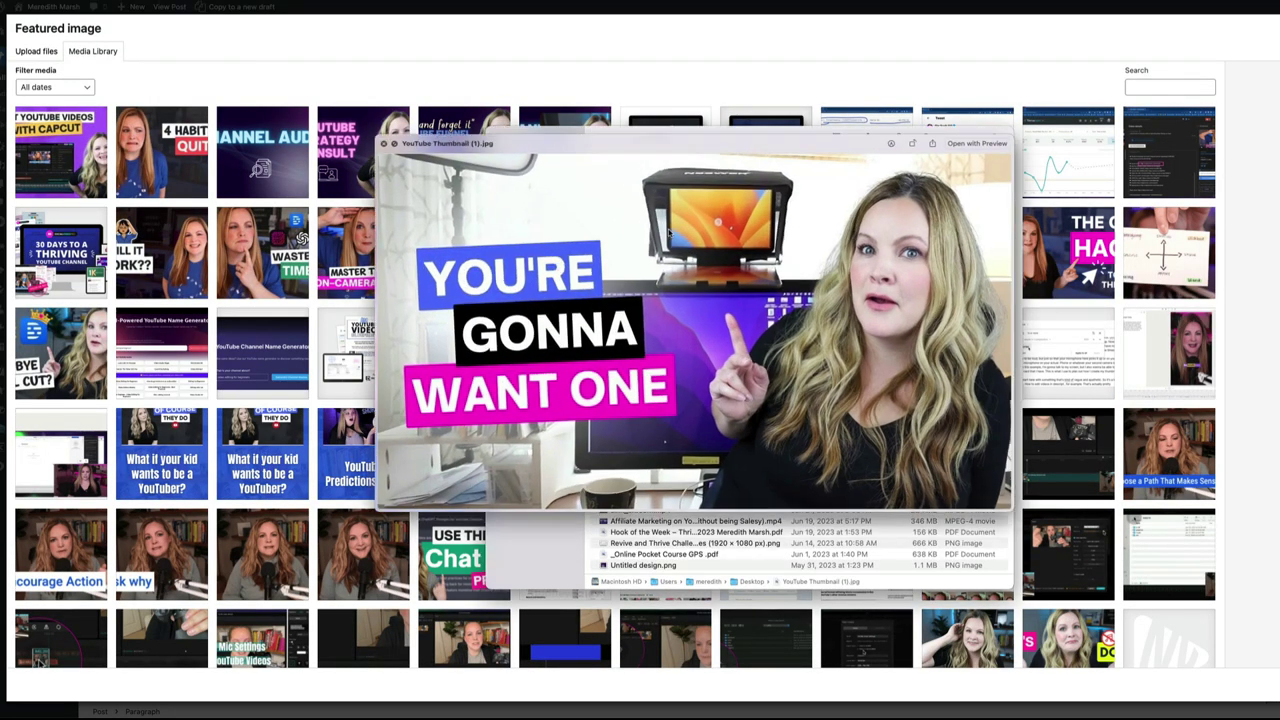
{"action": "key", "text": "space"}
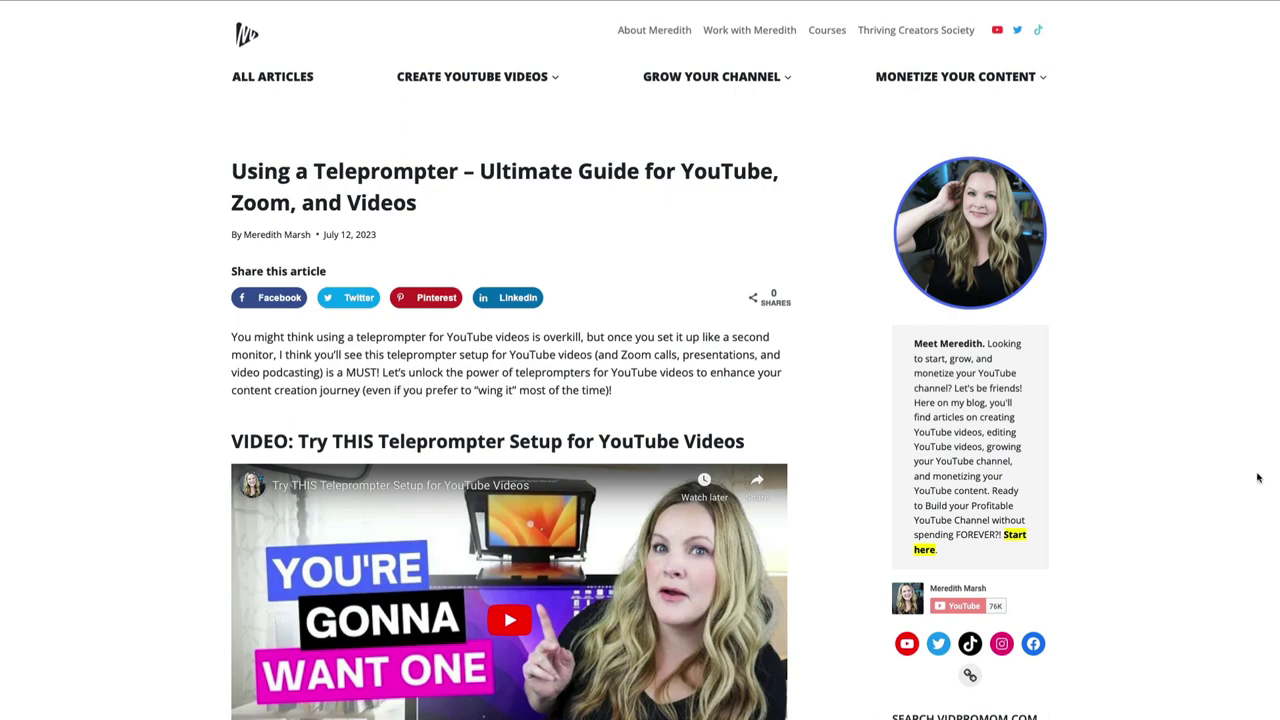
Scroll the live preview through the intro, embedded video and 'Why Use a Teleprompter for YouTube Videos?' section.
{"action": "scroll", "coordinate": [1258, 478], "scroll_direction": "down", "scroll_amount": 3}
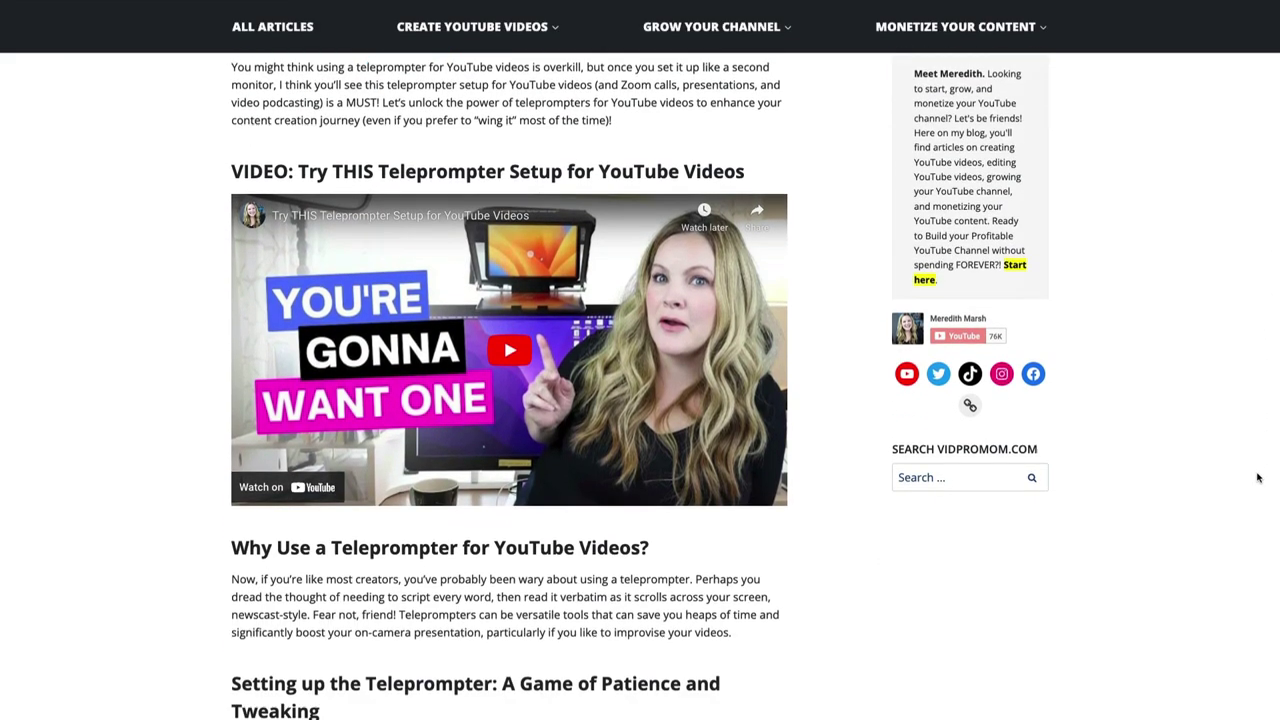
{"action": "scroll", "coordinate": [1258, 478], "scroll_direction": "down", "scroll_amount": 6}
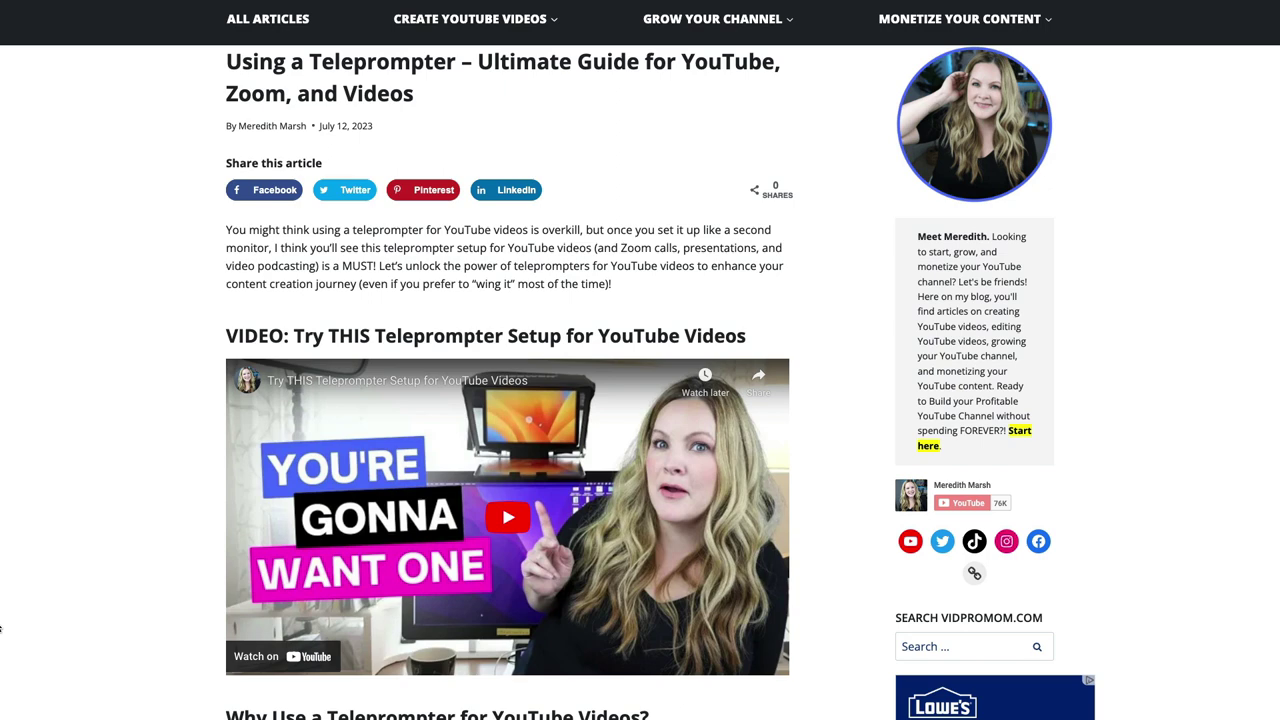
{"action": "scroll", "coordinate": [0, 628], "scroll_direction": "up", "scroll_amount": 1}
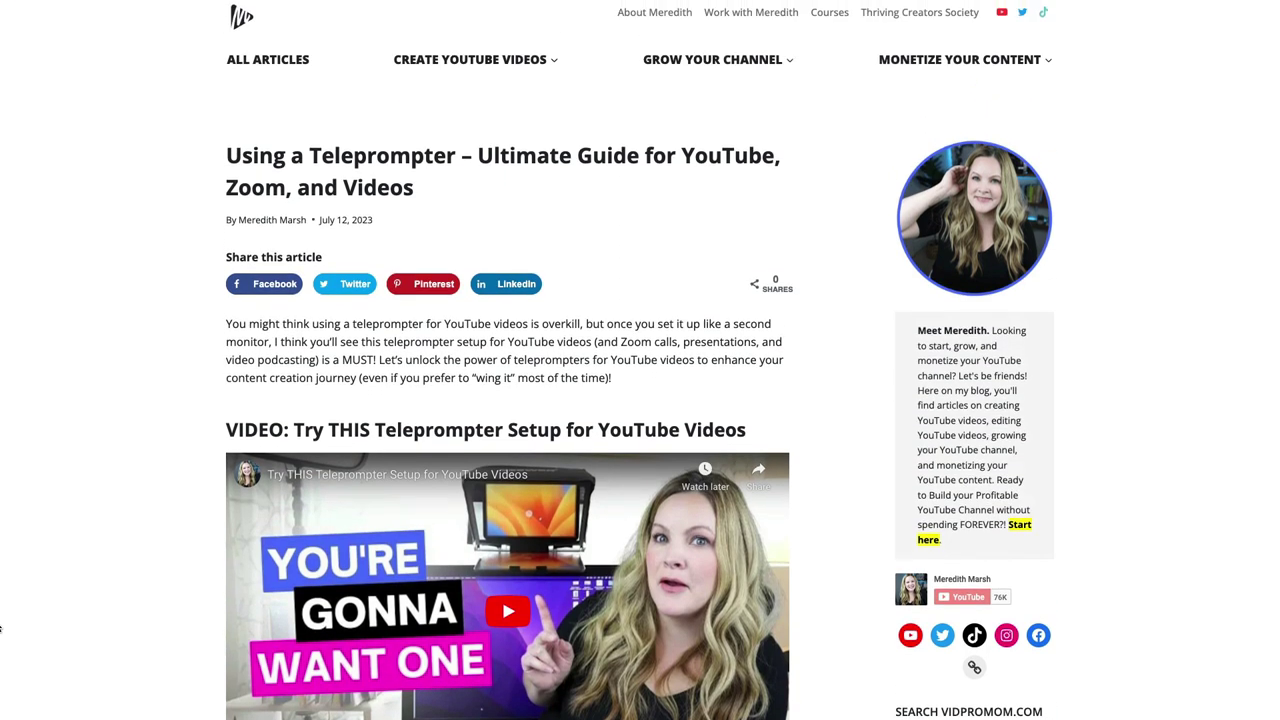
{"action": "scroll", "coordinate": [0, 628], "scroll_direction": "down", "scroll_amount": 1}
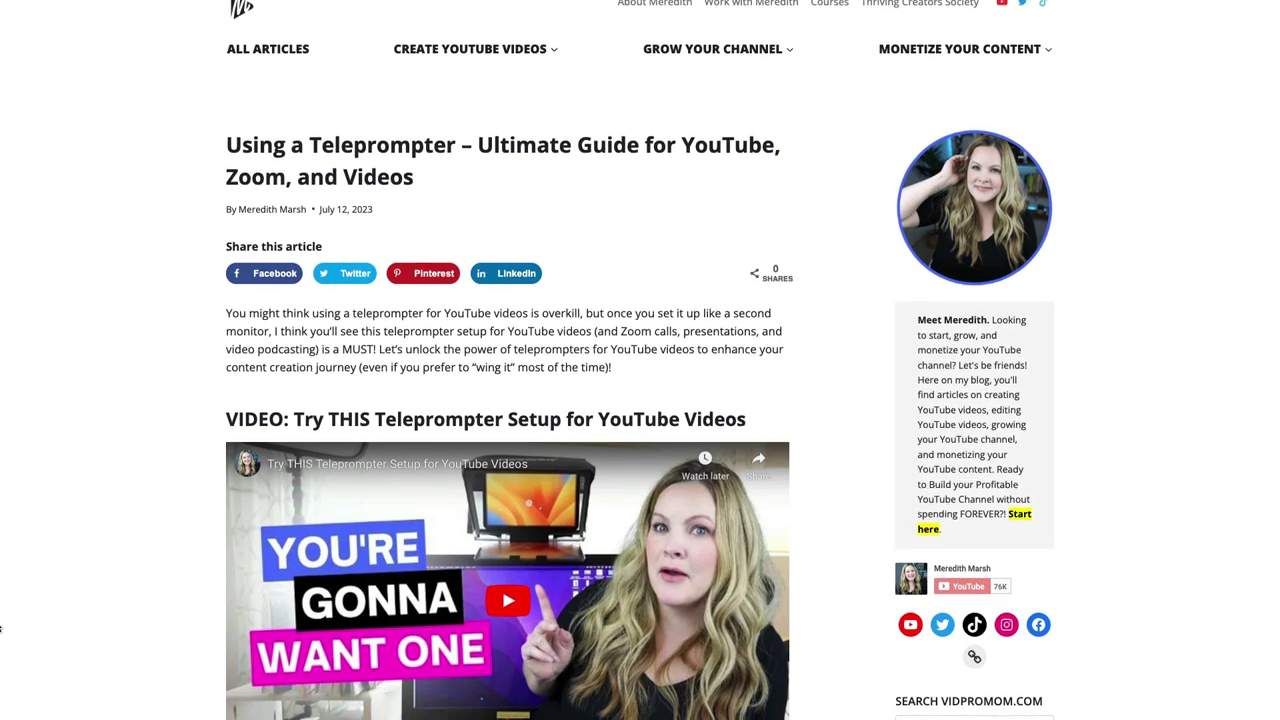
{"action": "scroll", "coordinate": [0, 628], "scroll_direction": "down", "scroll_amount": 1}
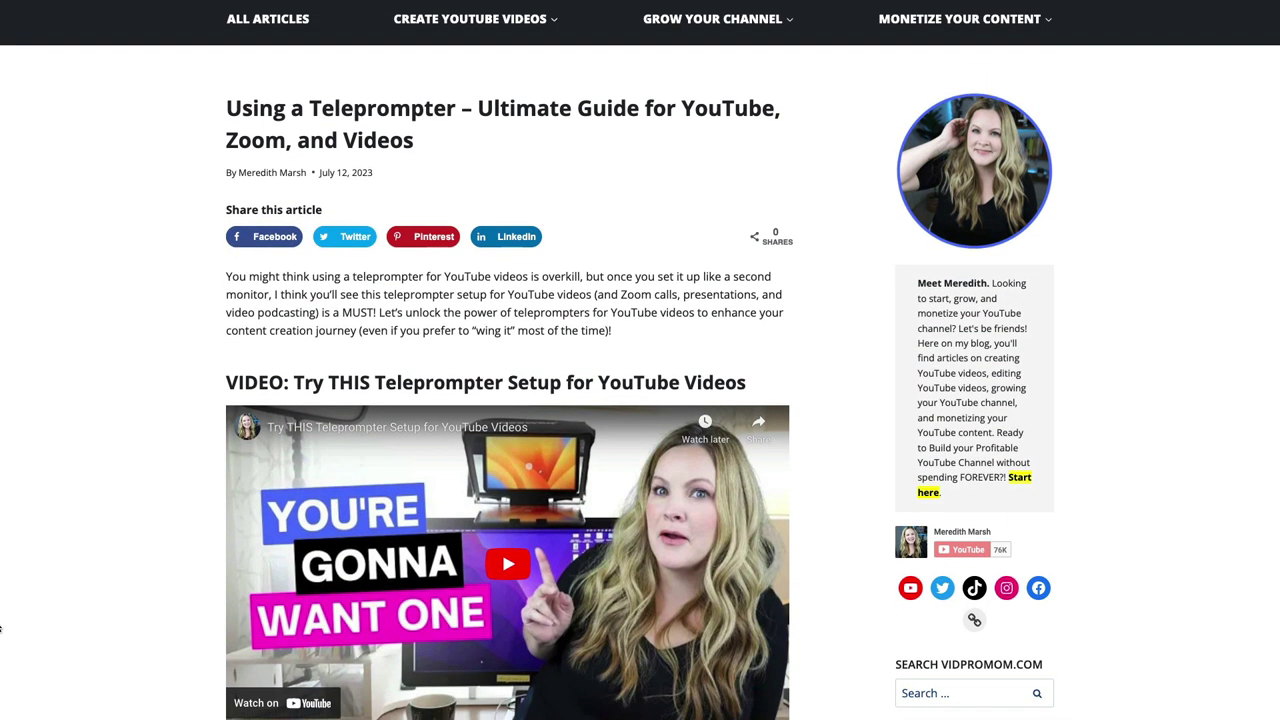
{"action": "scroll", "coordinate": [0, 628], "scroll_direction": "down", "scroll_amount": 1}
{"action": "scroll", "coordinate": [0, 628], "scroll_direction": "down", "scroll_amount": 2}
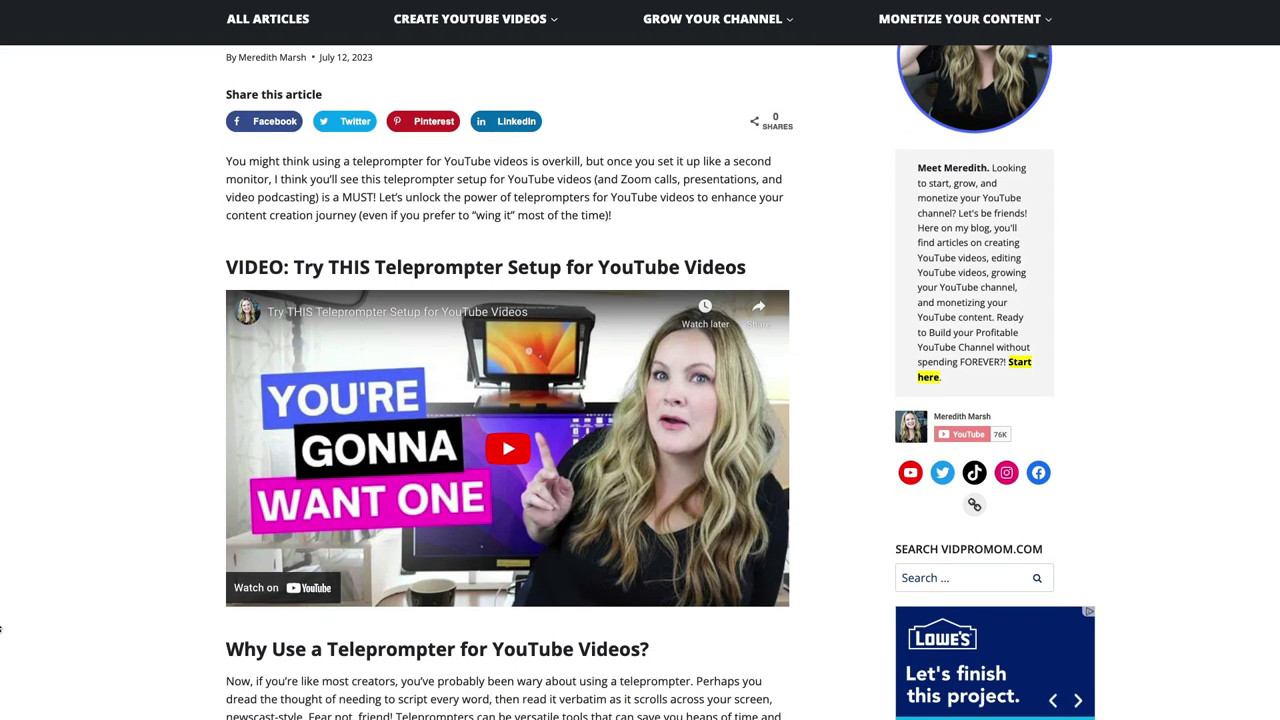
{"action": "scroll", "coordinate": [0, 628], "scroll_direction": "down", "scroll_amount": 2}
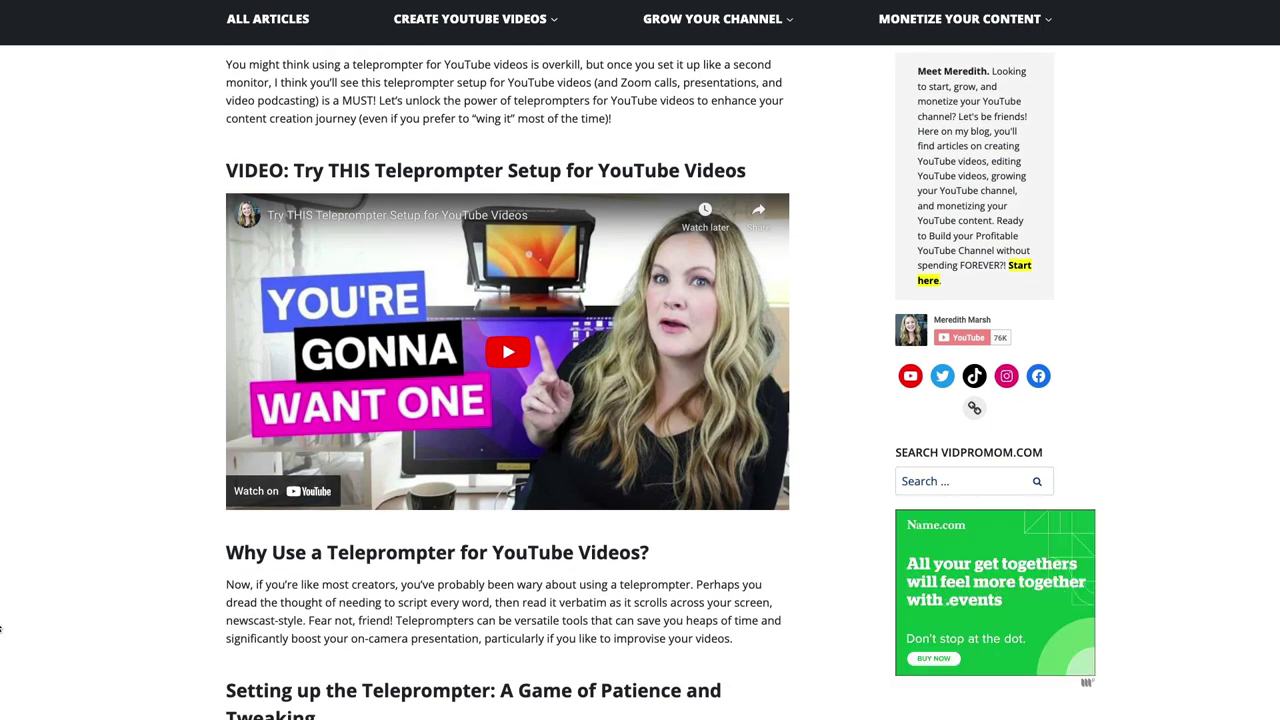